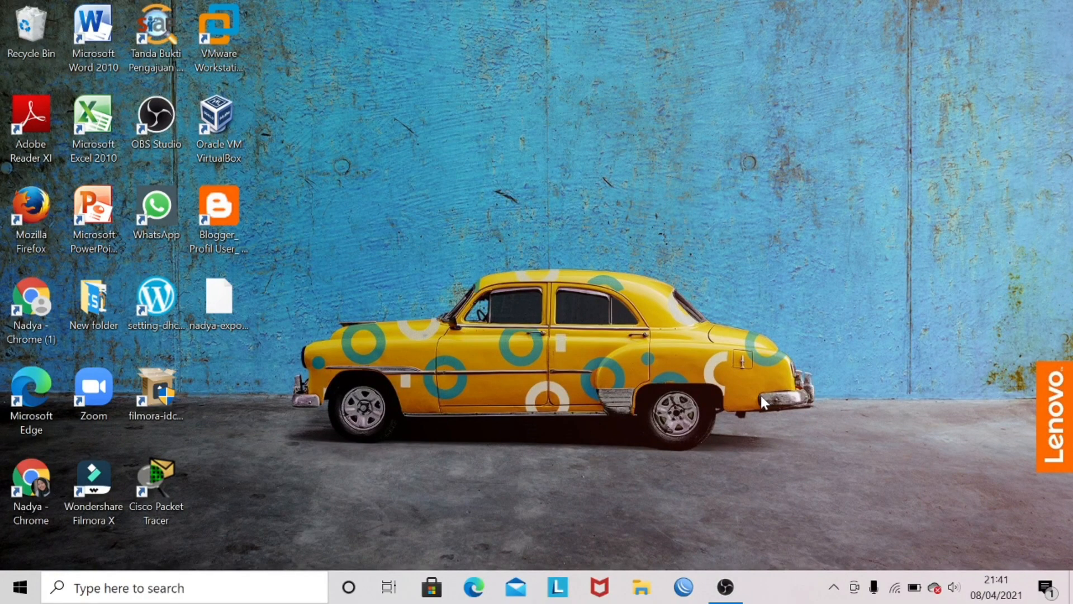
Step: Open WinBox and connect to the discovered RB941-2nD neighbor router by its MAC address with the admin login
left_click(684, 587)
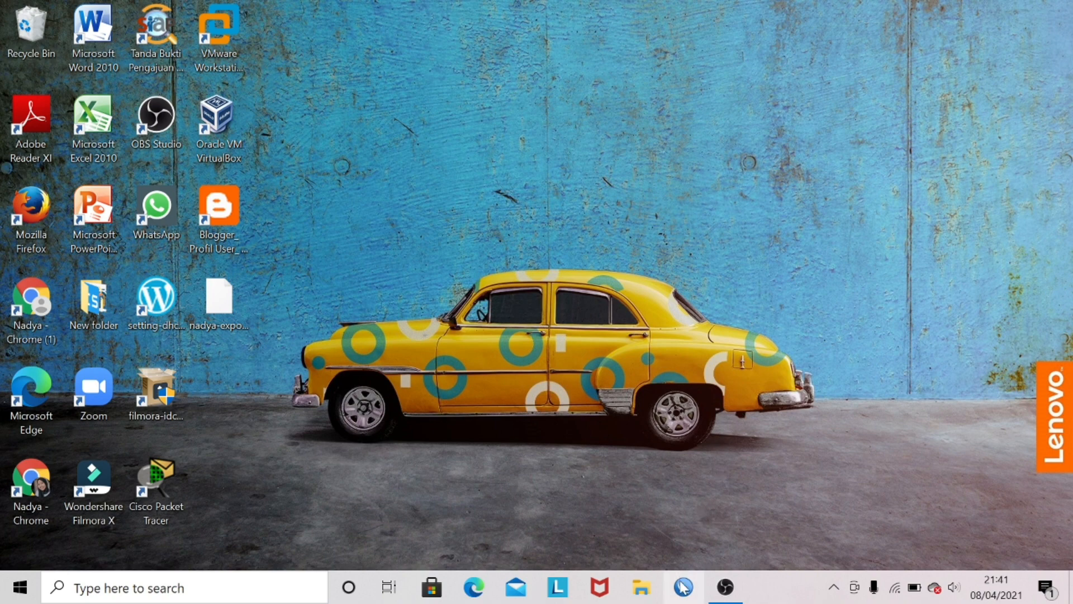
left_click(587, 316)
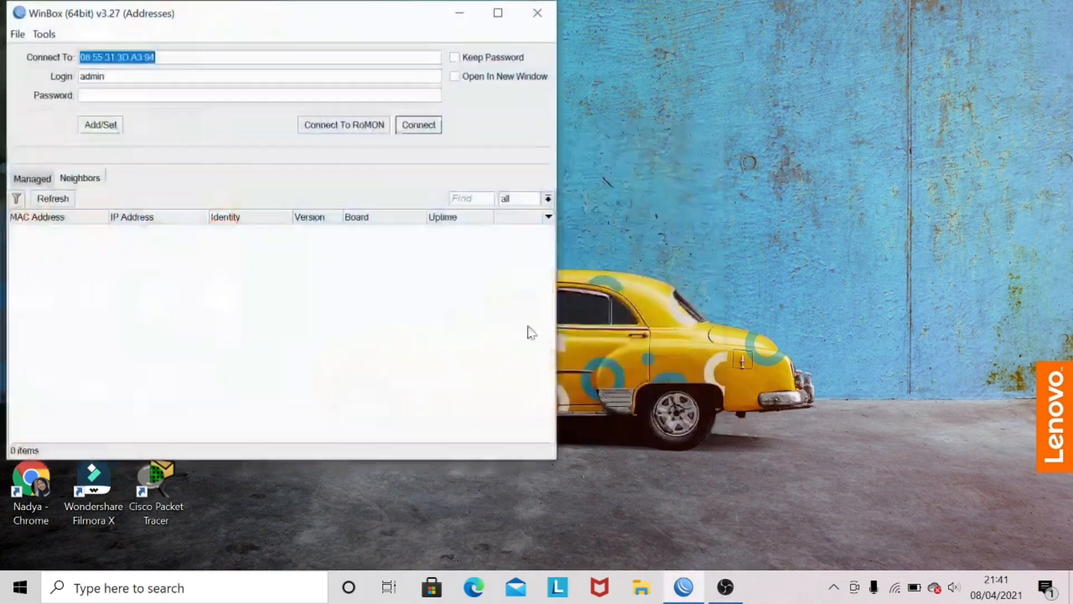
left_click(51, 231)
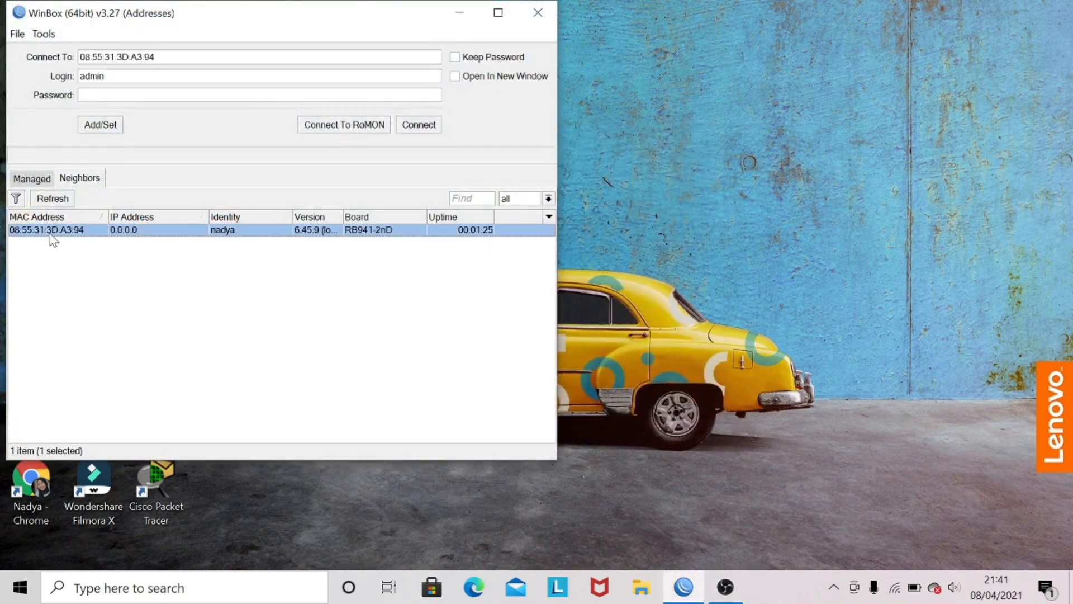
left_click(427, 126)
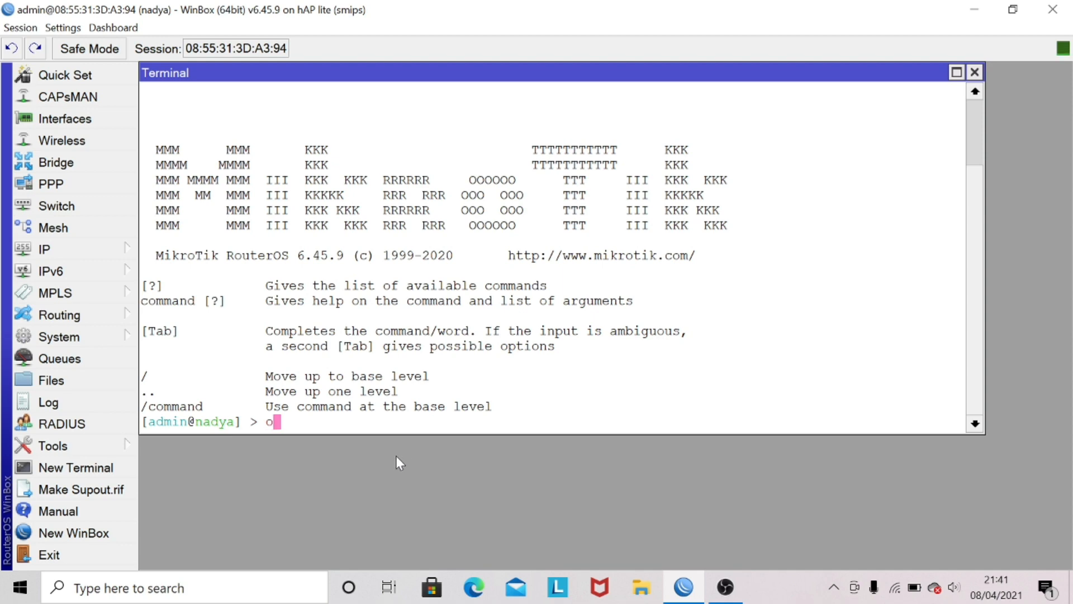
Step: List the router's interfaces in the terminal with interface print and examine the ether1 and ether2 entries
type("in")
key("Tab")
type("print")
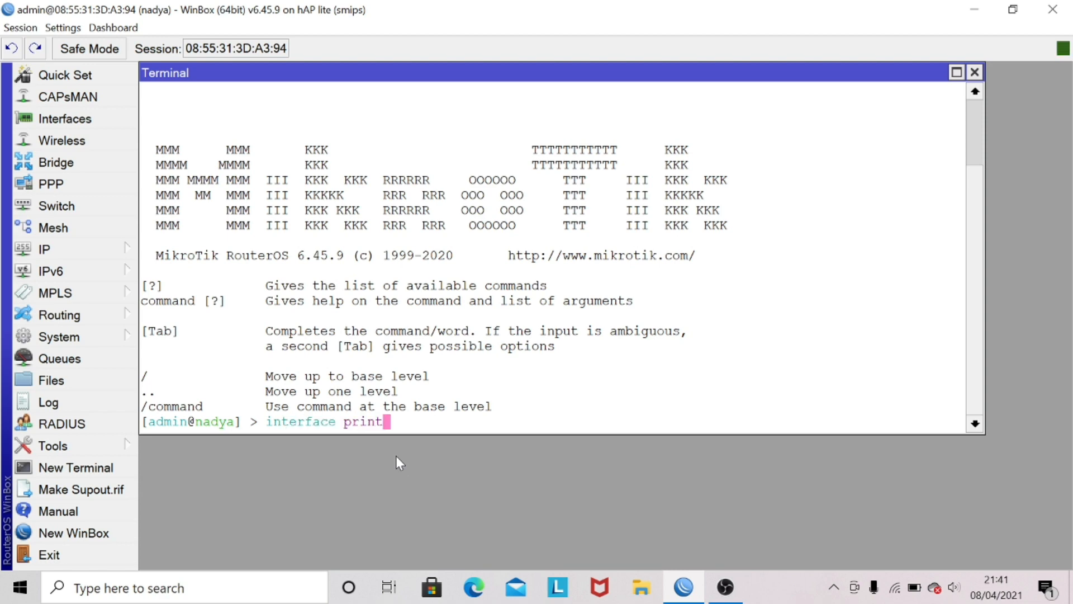
key("Return")
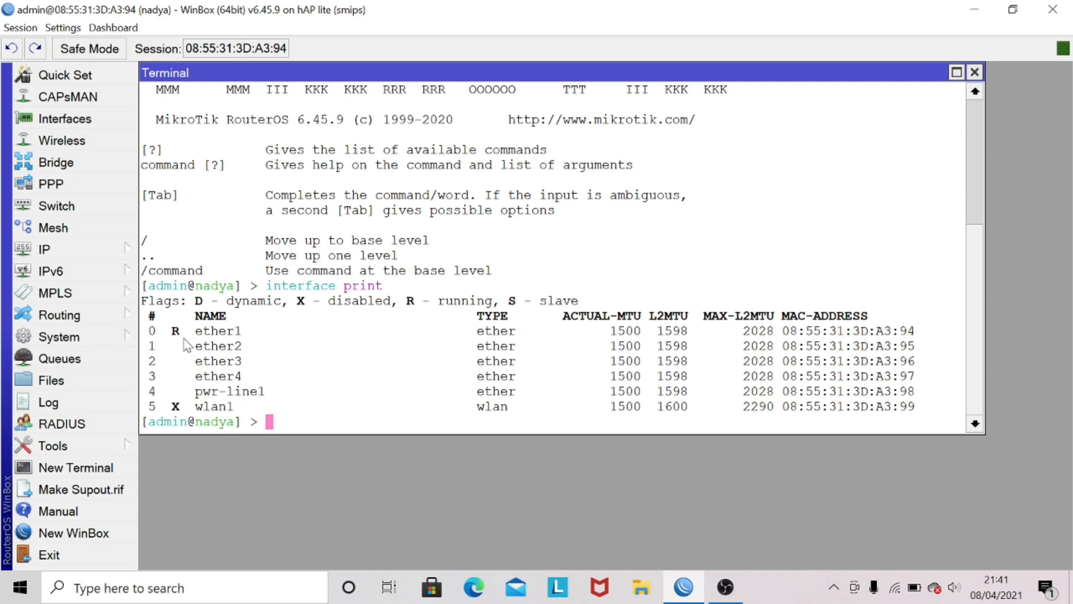
left_click_drag(158, 331, 240, 341)
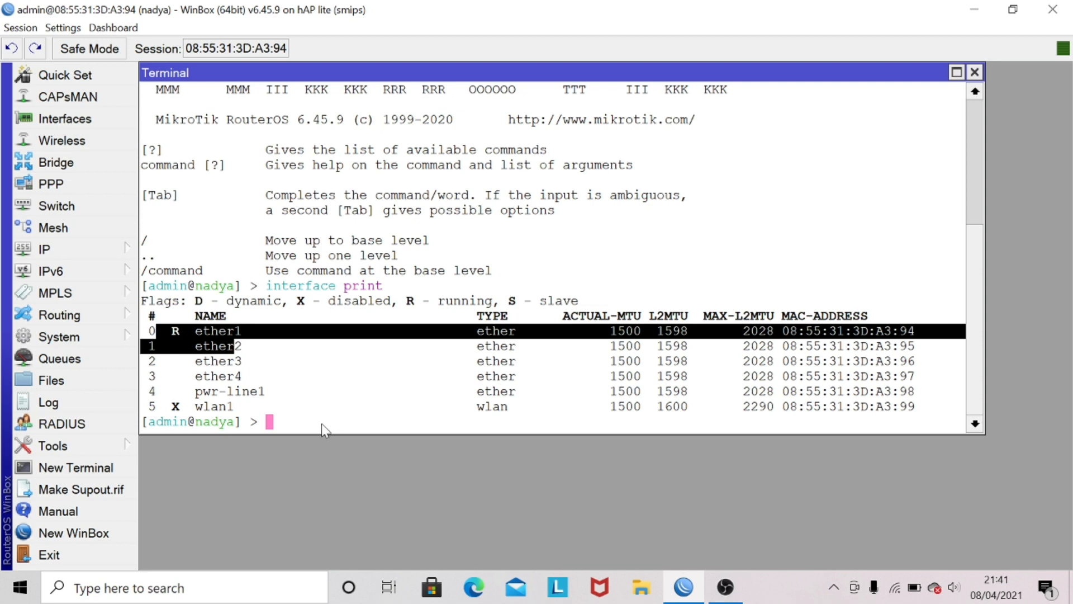
left_click(152, 349)
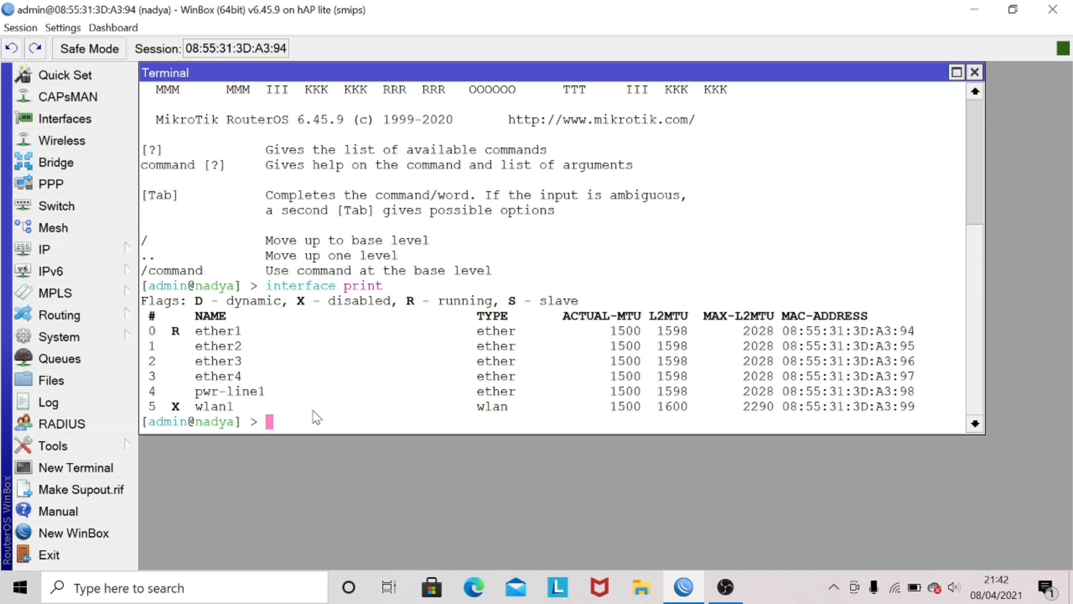
Step: Add the IP address 25.25.25.1/24 to interface ether1 from the terminal
type("ip address add address")
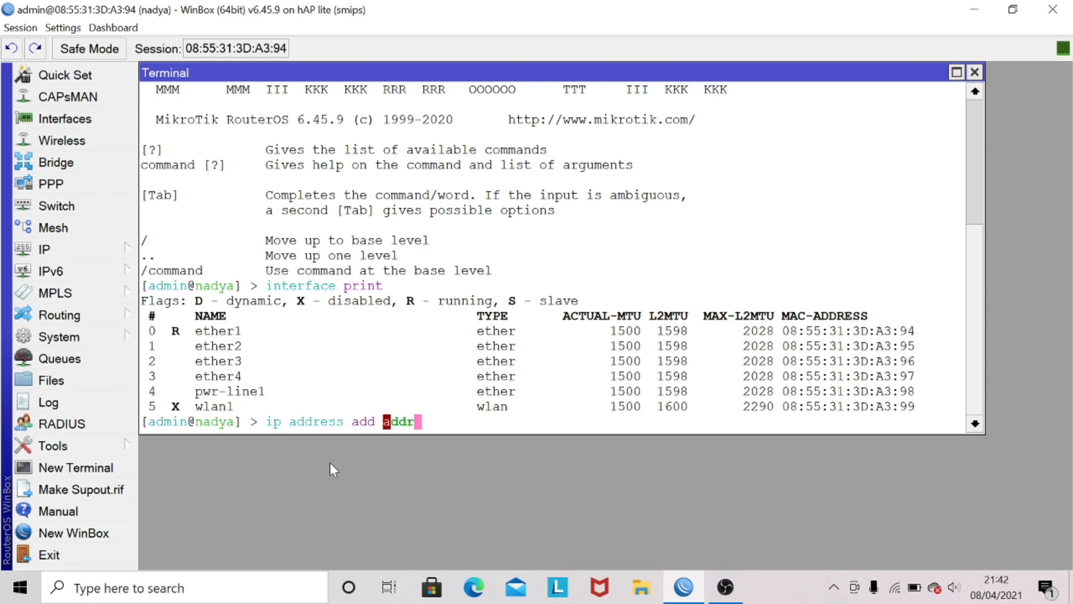
type("=25.")
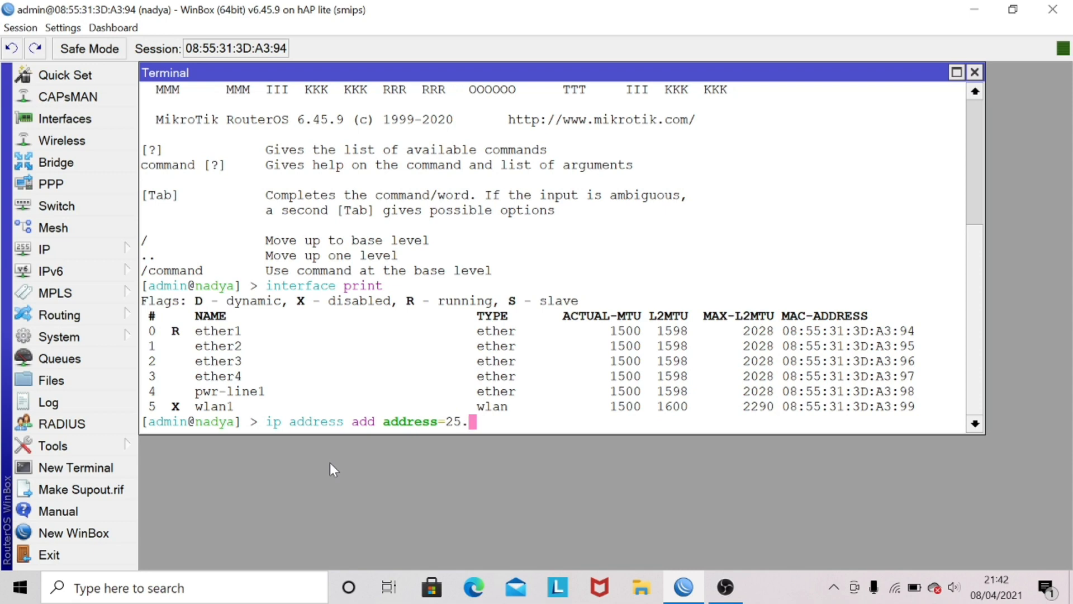
type("25.25.1/24 int")
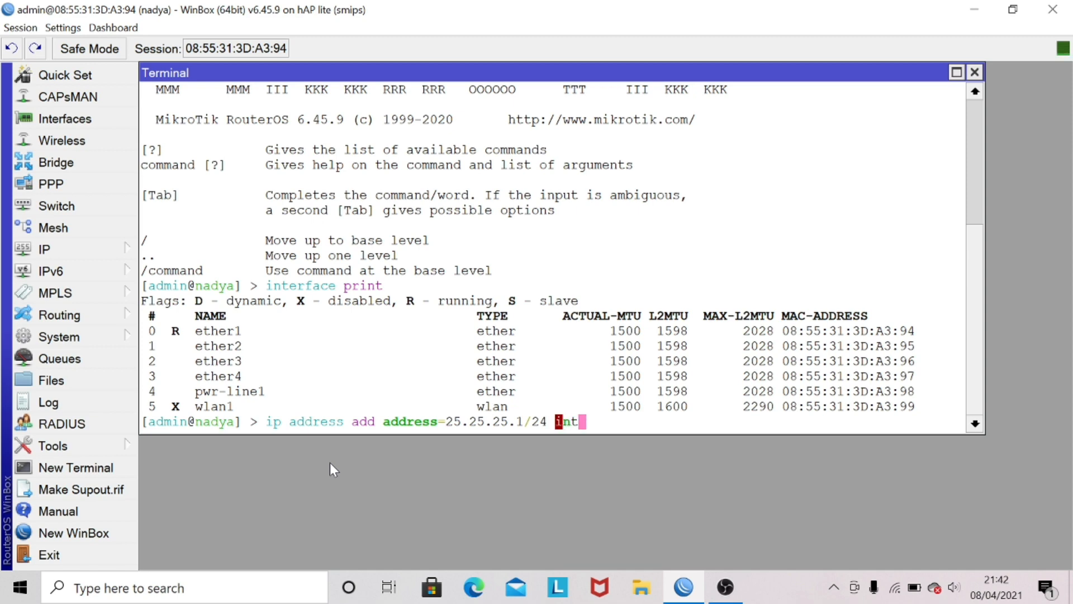
type("erface=")
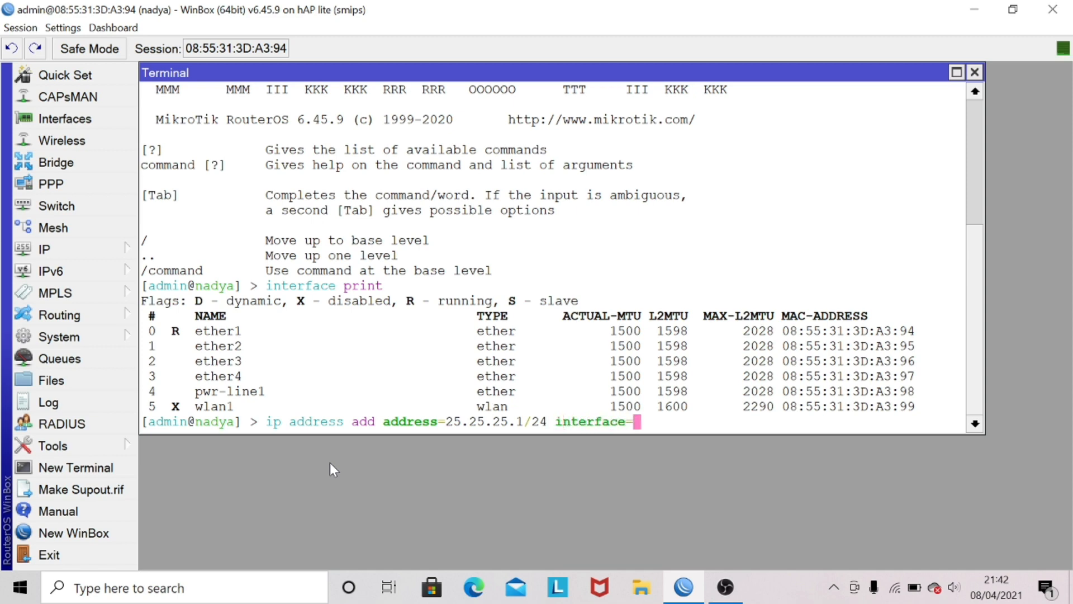
type("ether1")
key("Return")
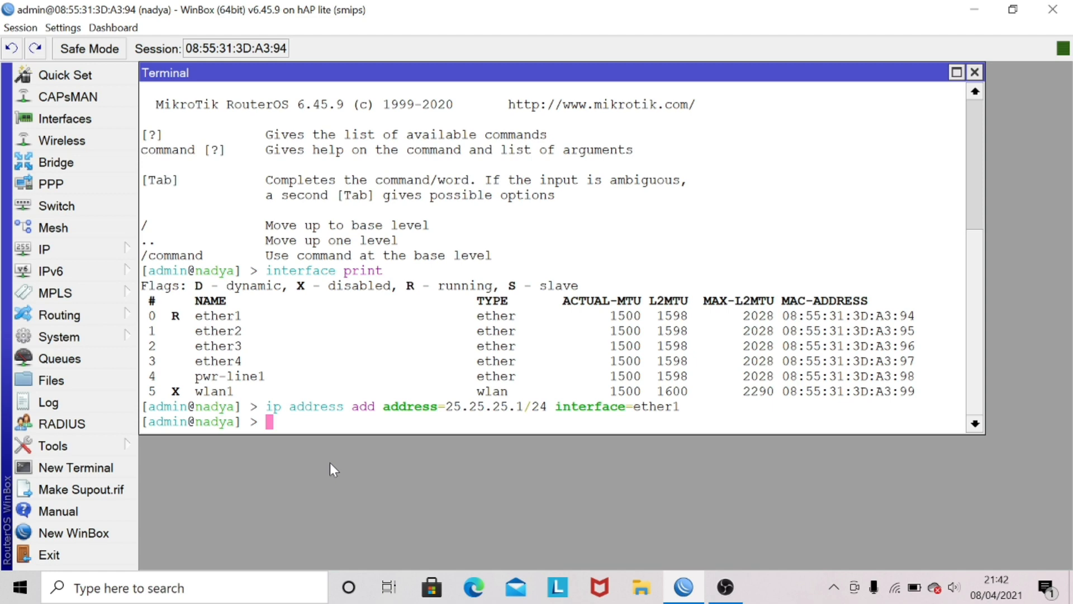
Step: Add the IP address 26.26.26.1/24 to interface ether2 from the terminal
type("ip address add addrw")
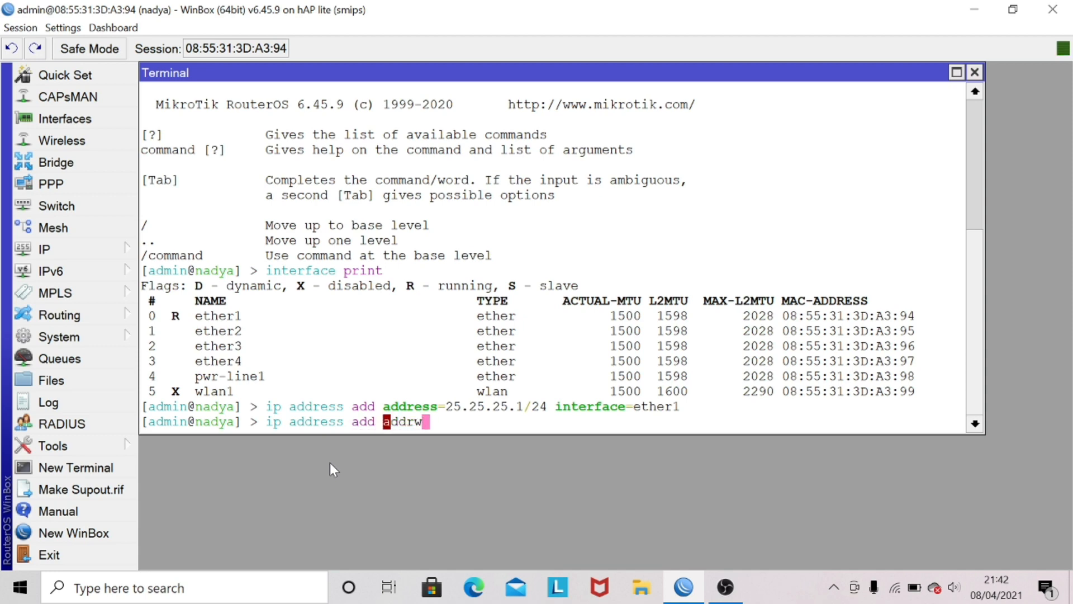
key("BackSpace")
type("ess=26.2")
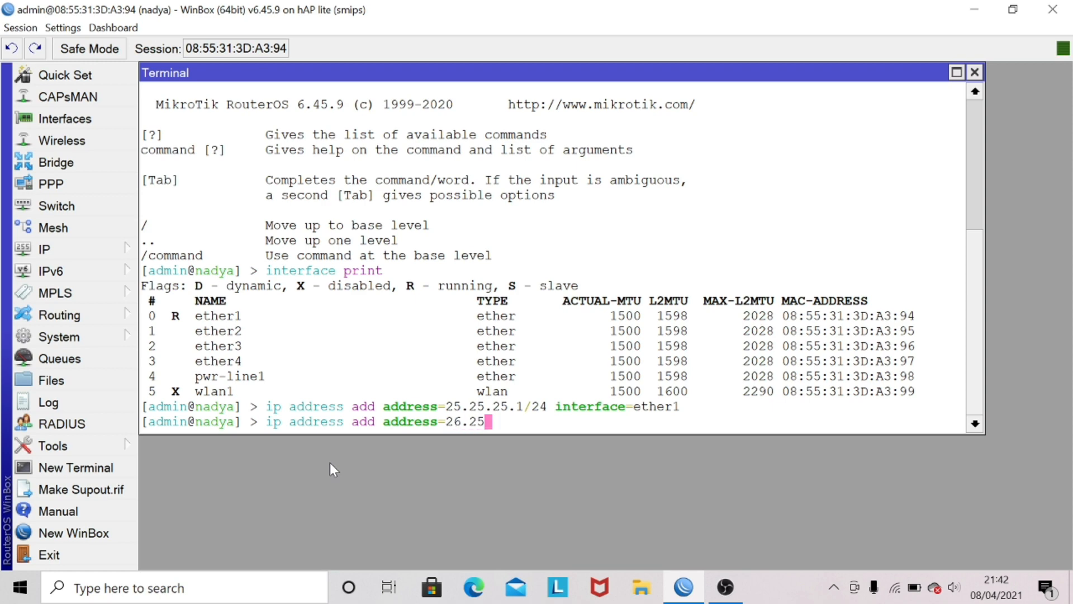
type("6.26.1/24 interface")
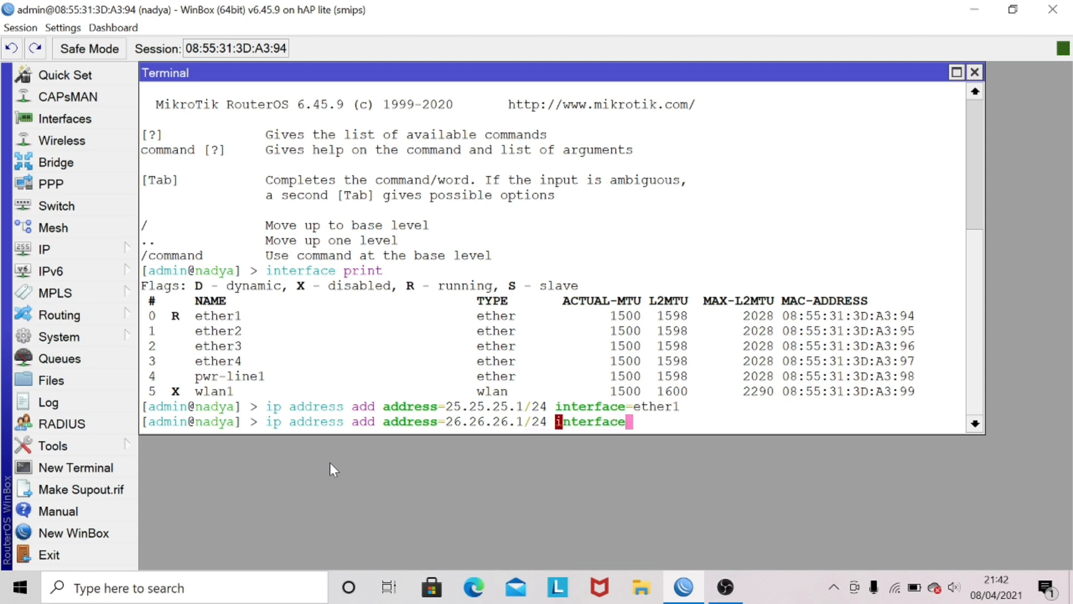
type("=ether")
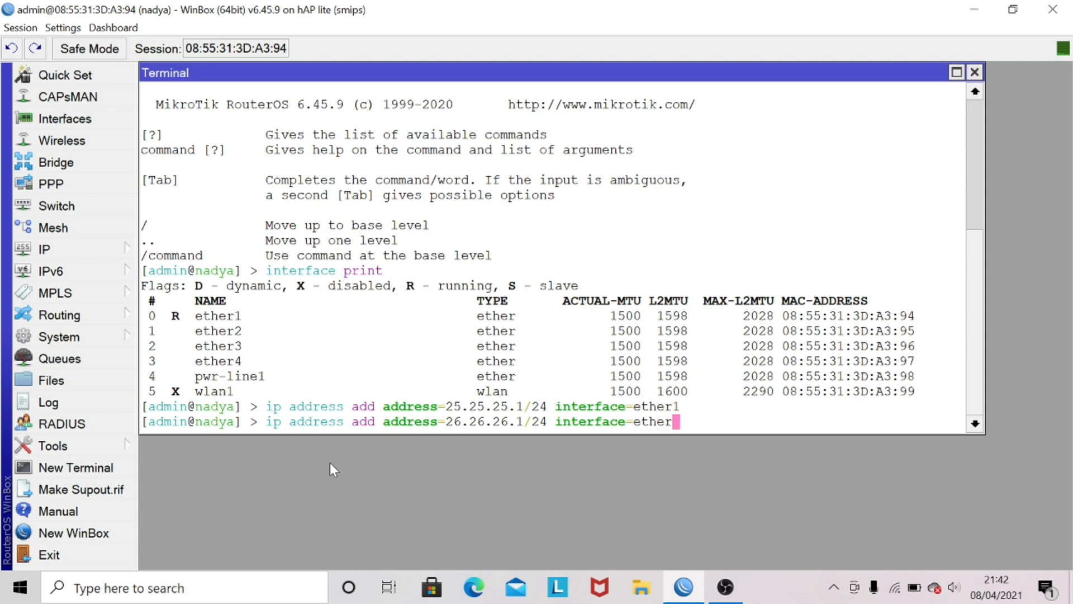
type("2")
key("Return")
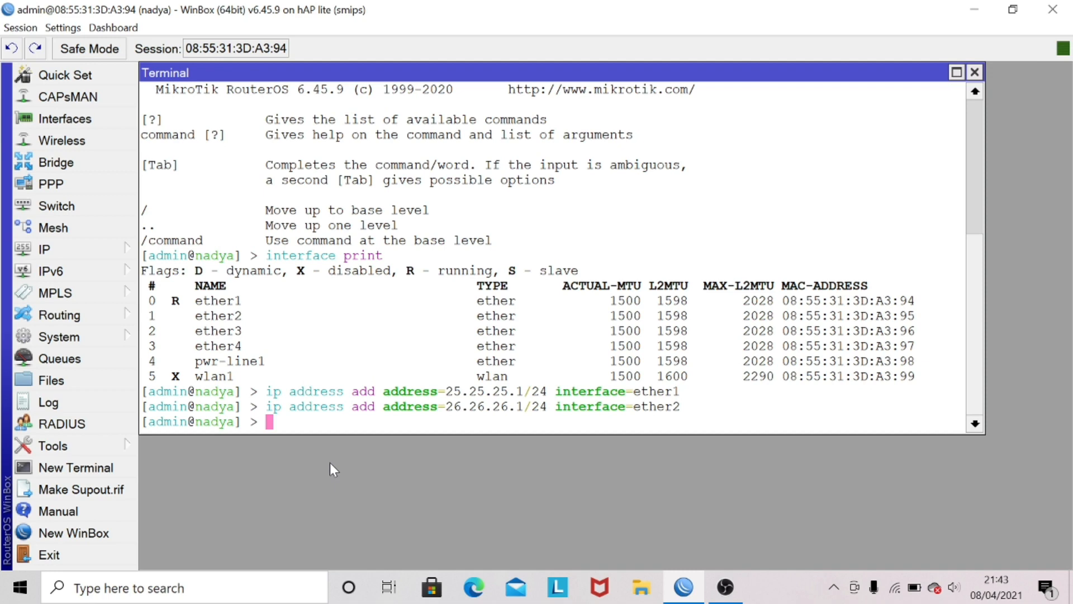
Step: List the configured IP addresses with ip address print to check both interface assignments
type("ip address p")
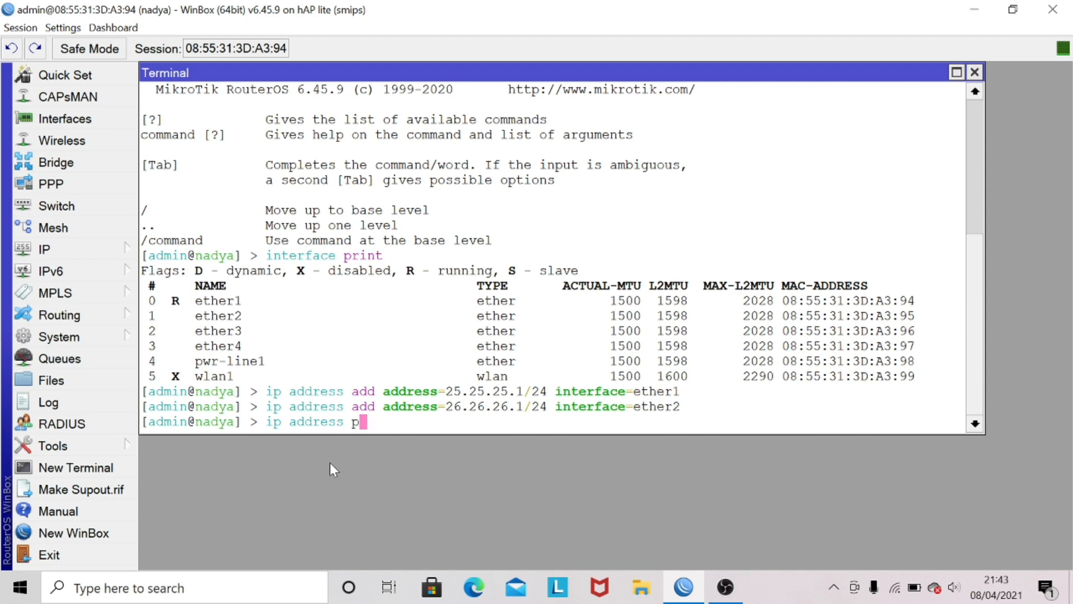
type("rint")
key("Return")
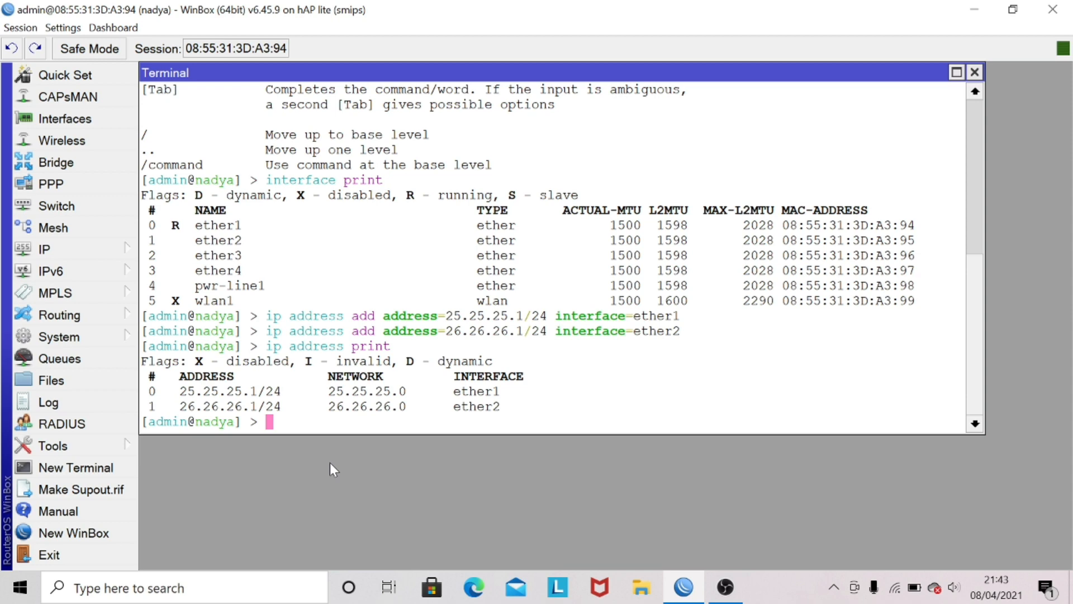
Step: Run ip dhcp-server setup in the terminal and choose ether1 as the DHCP server interface
type("ip dhcp-server")
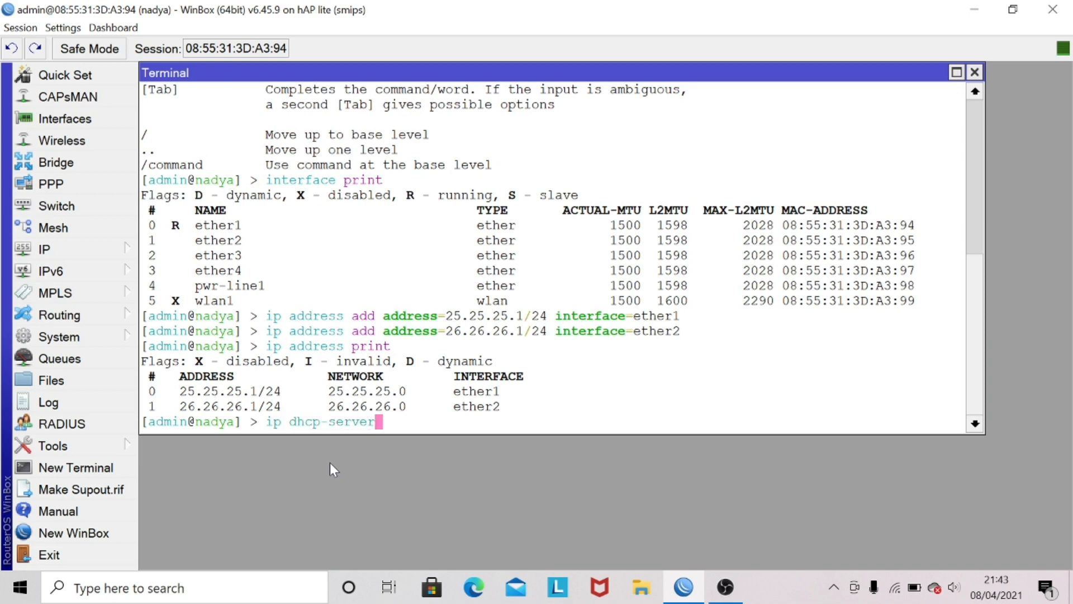
type(" setup")
key("Return")
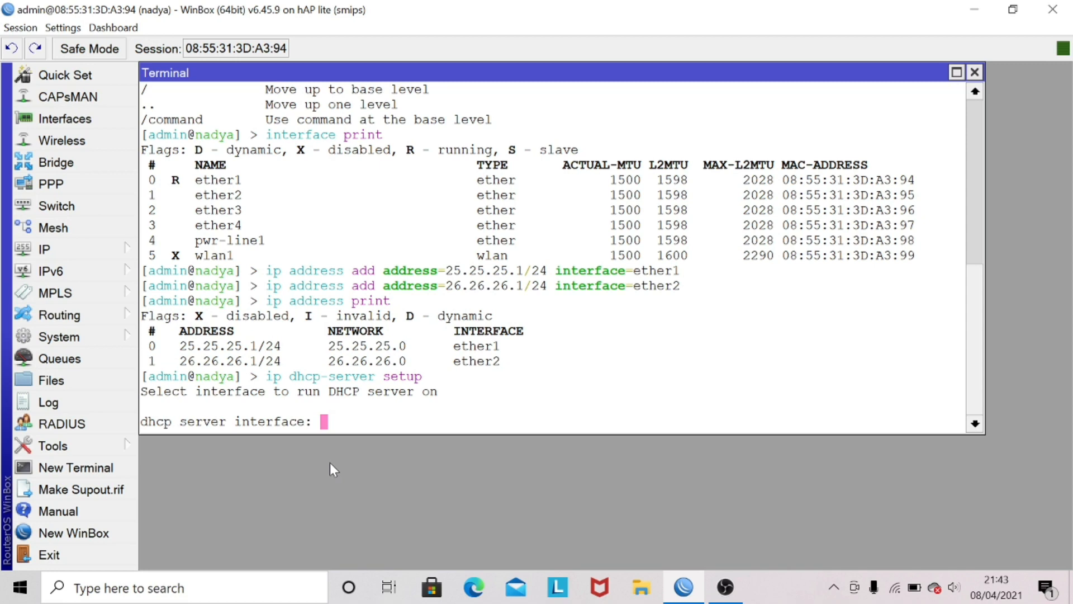
type("ether1")
key("Return")
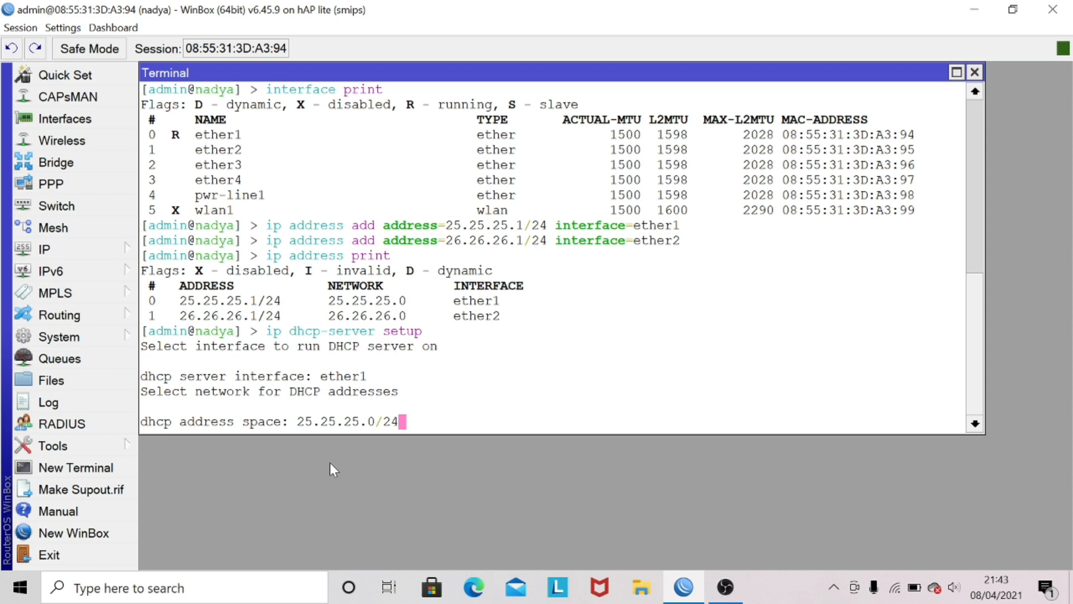
Step: Complete the ether1 DHCP setup with network 25.25.25.0/24, gateway 25.25.25.1, pool 25.25.25.2-25.25.25.254, DNS server 8.8.8.8 and lease time 10m
key("Return")
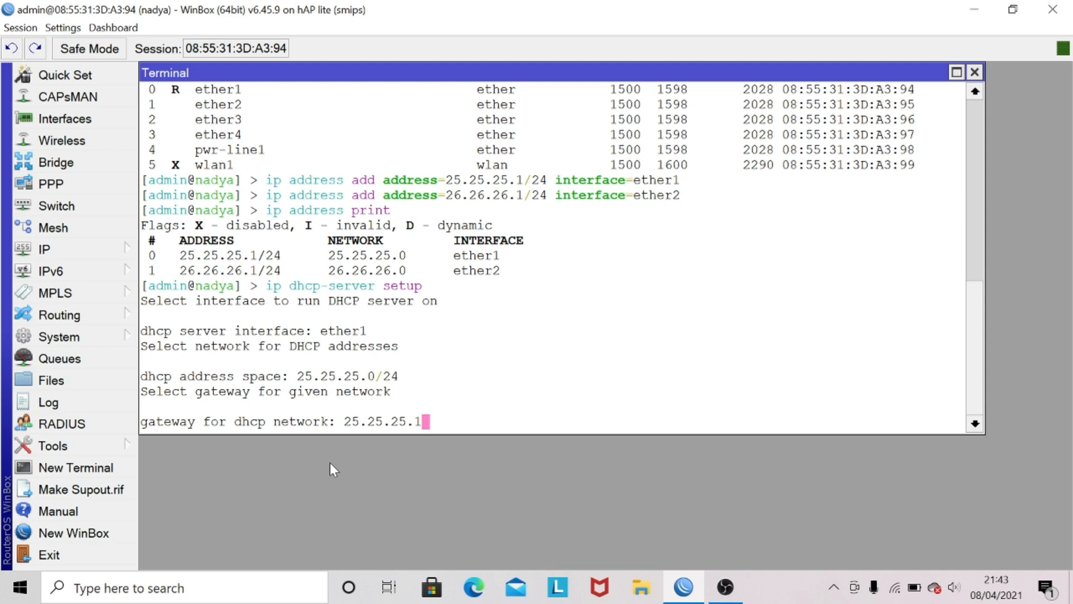
key("Return")
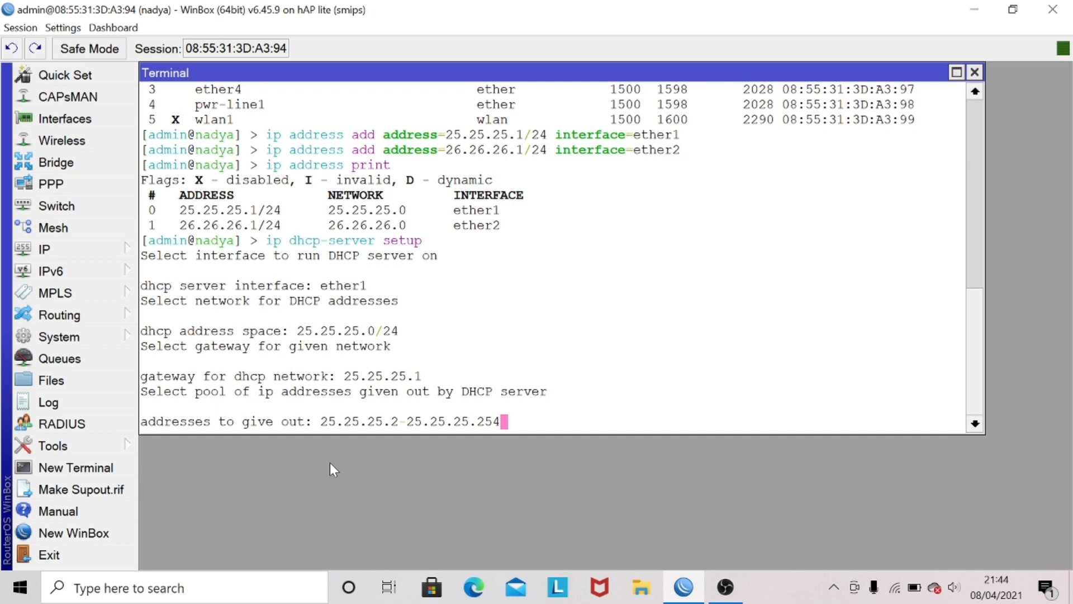
key("Return")
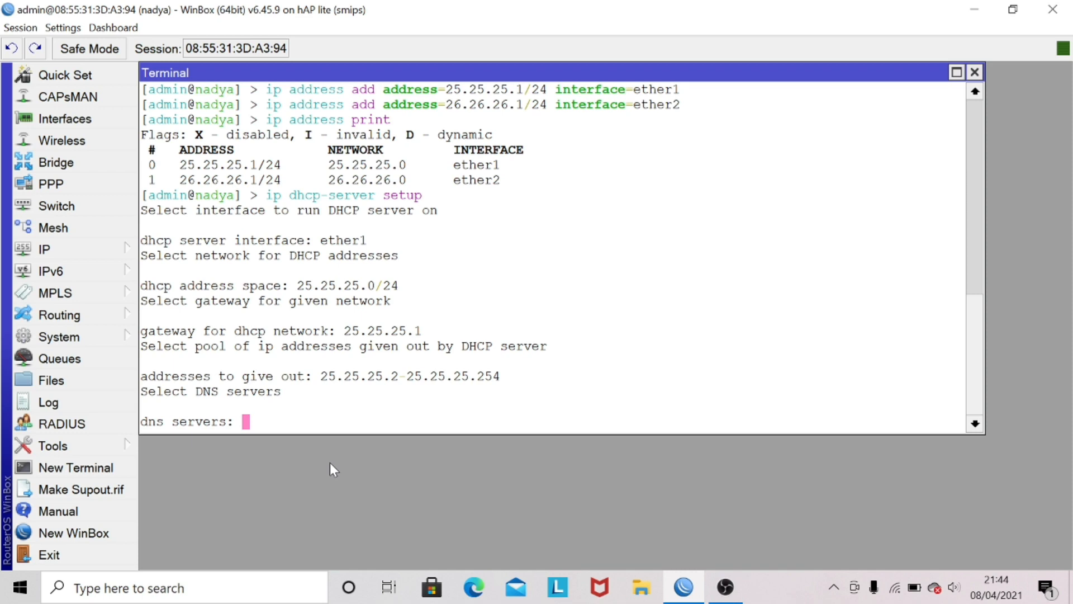
type("8.8.8.8")
key("Return")
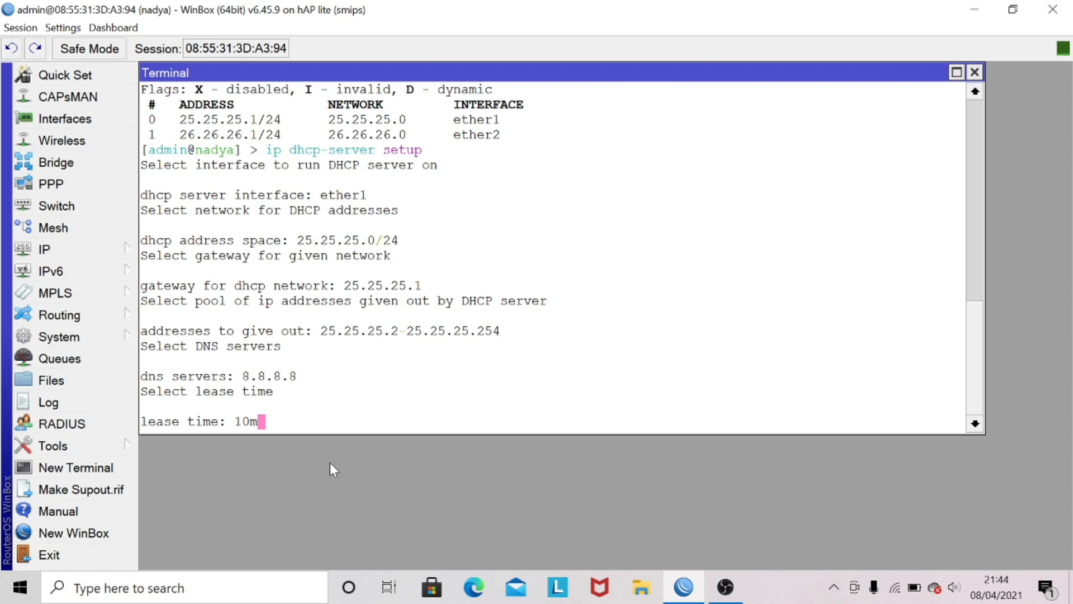
key("Return")
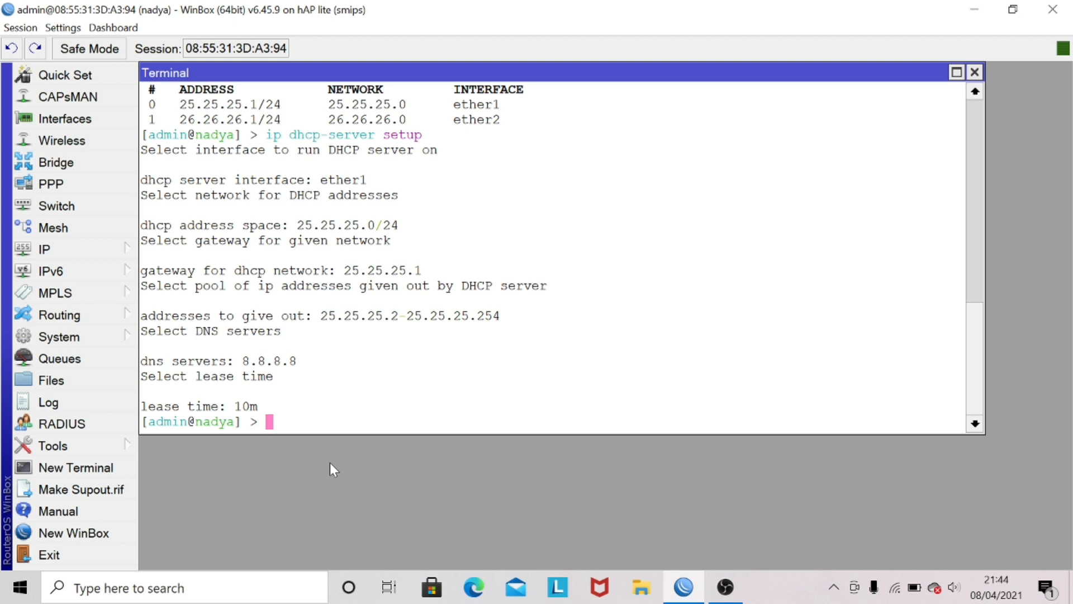
Step: Run ip dhcp-server setup again and choose ether2 as the DHCP server interface
key("Up")
key("Up")
key("Down")
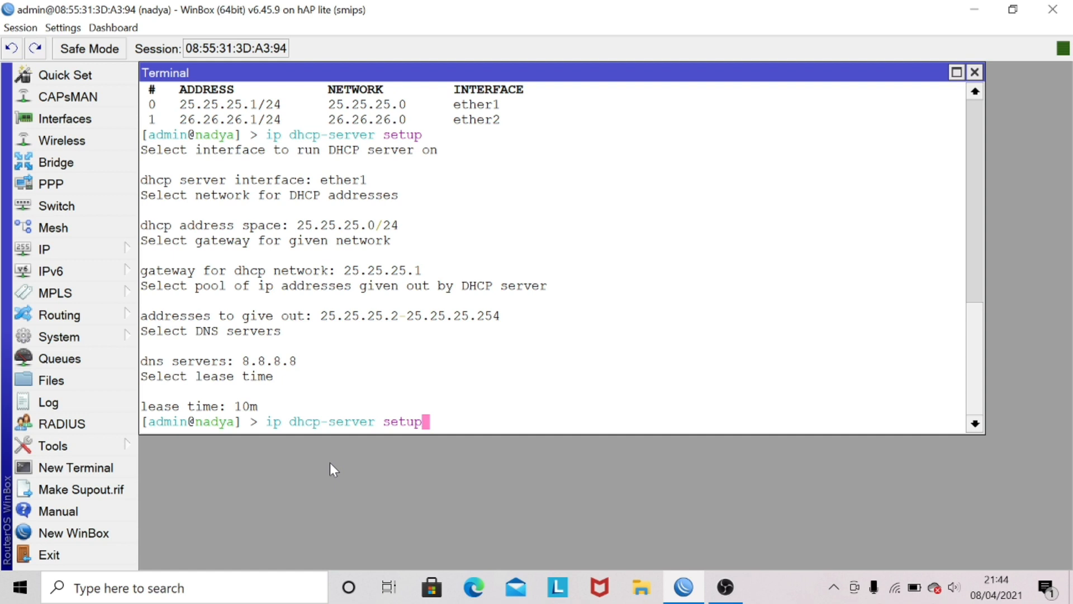
key("Return")
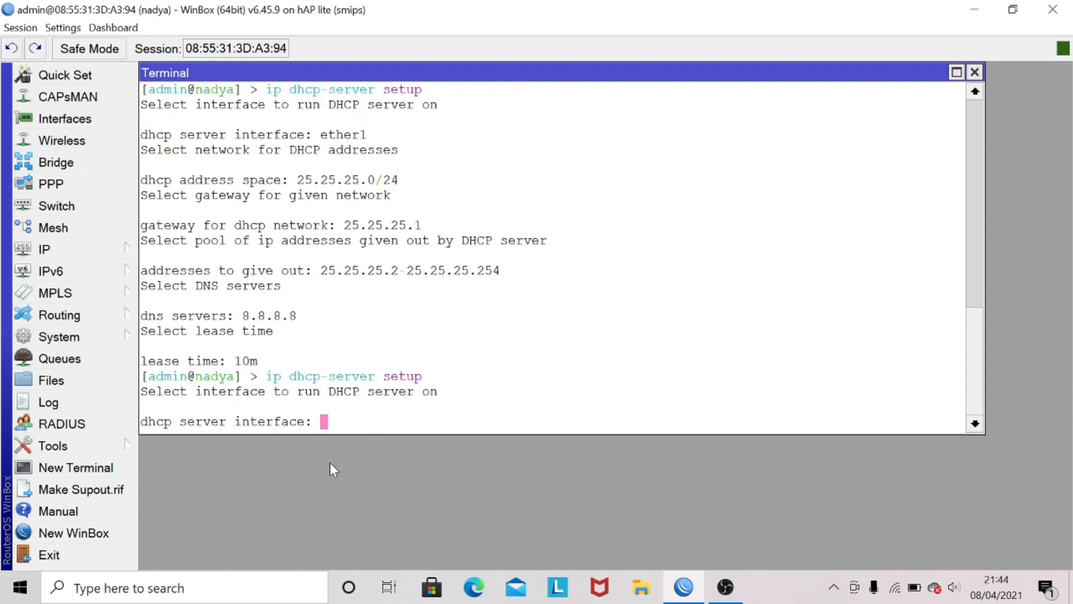
type("ether2")
key("Return")
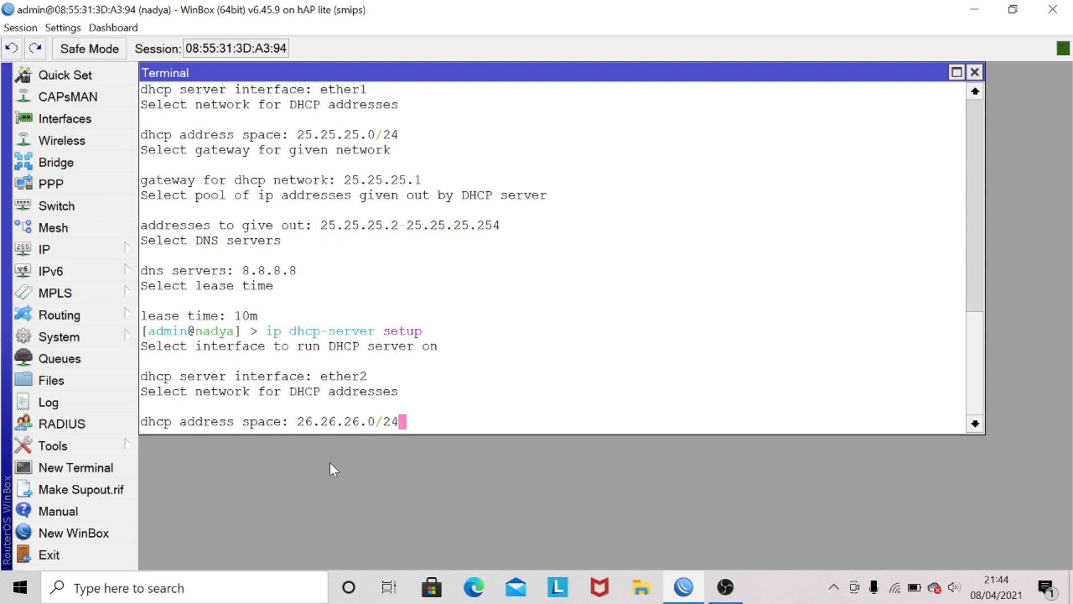
Step: Complete the ether2 DHCP setup with network 26.26.26.0/24, gateway 26.26.26.1, pool 26.26.26.2-26.26.26.254, DNS server 8.8.8.8 and lease time 10m
key("Return")
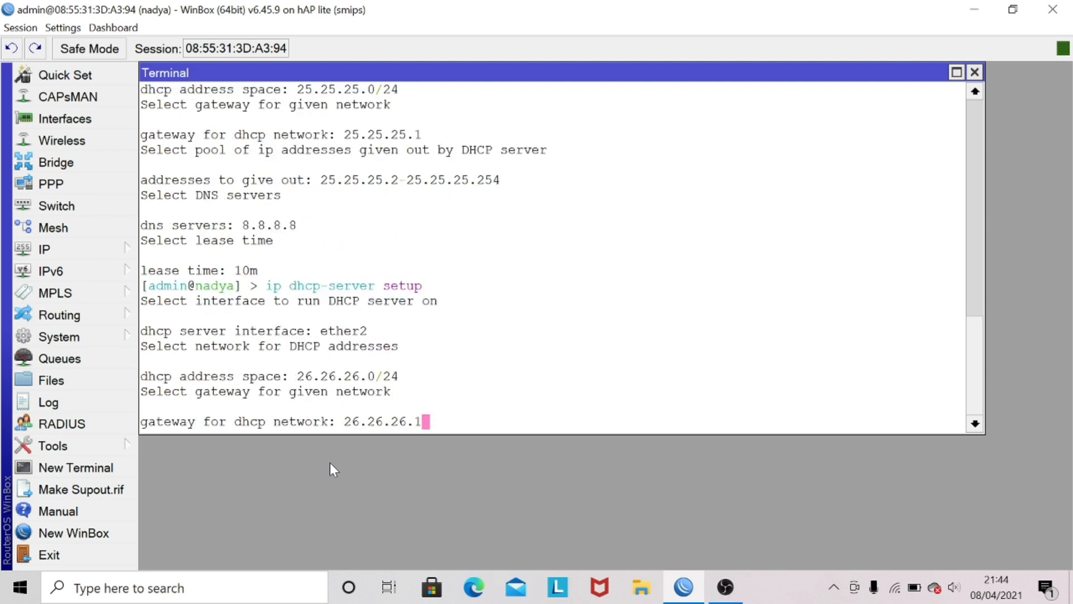
key("Return")
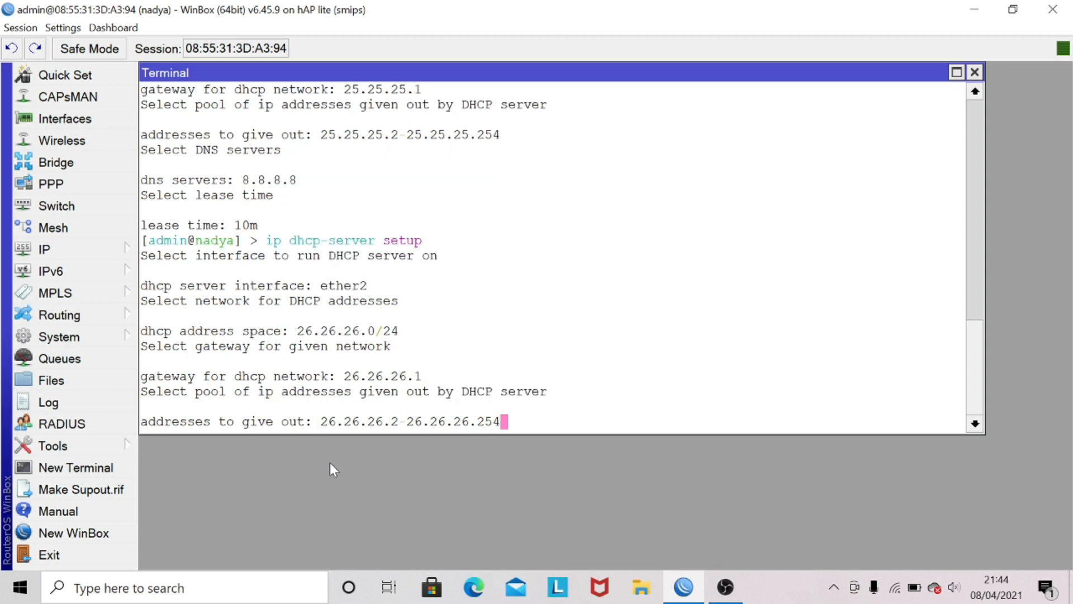
key("Return")
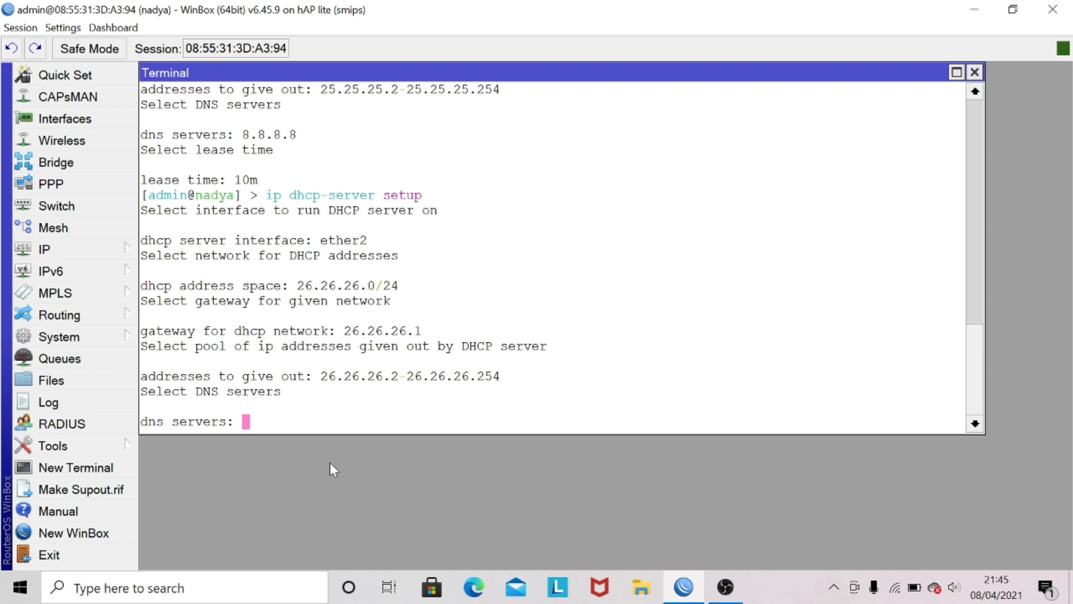
type("8.8.8.8")
key("Return")
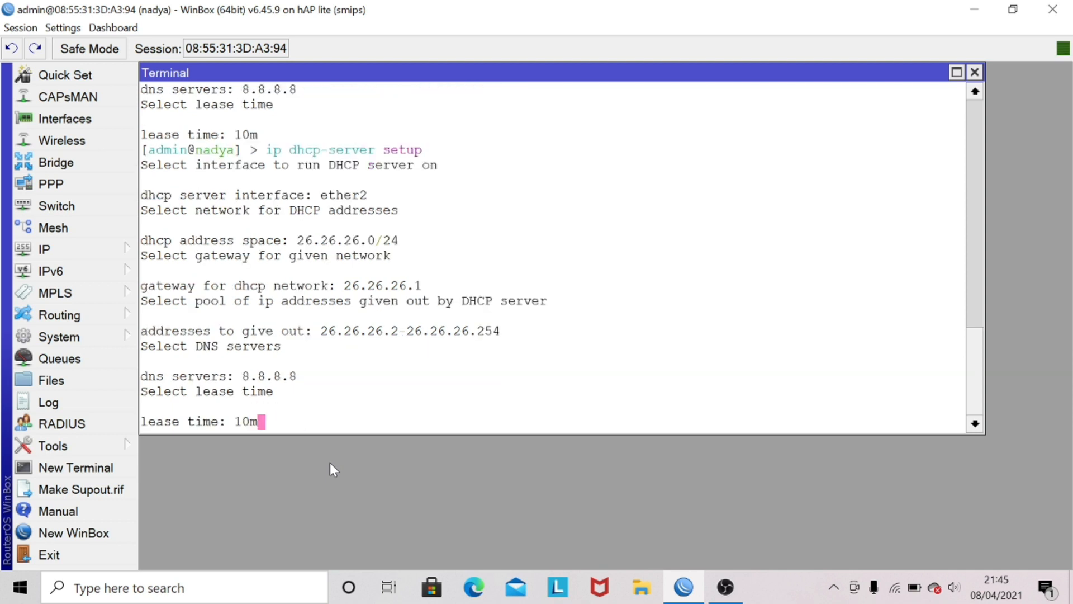
key("Return")
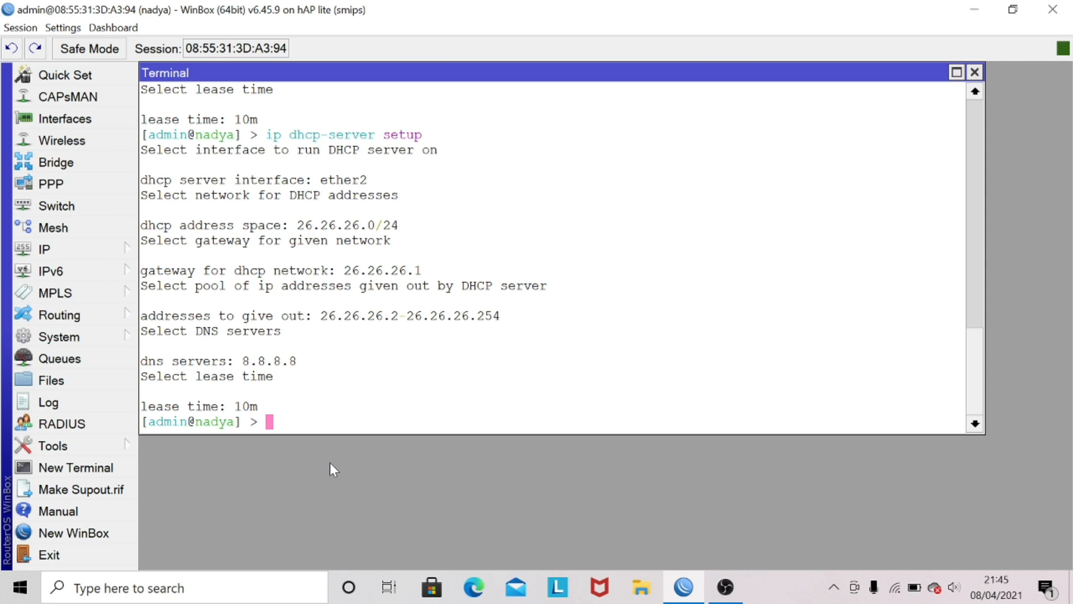
Step: List the configured DHCP servers with ip dhcp-server print
type("ip dhcp-server print")
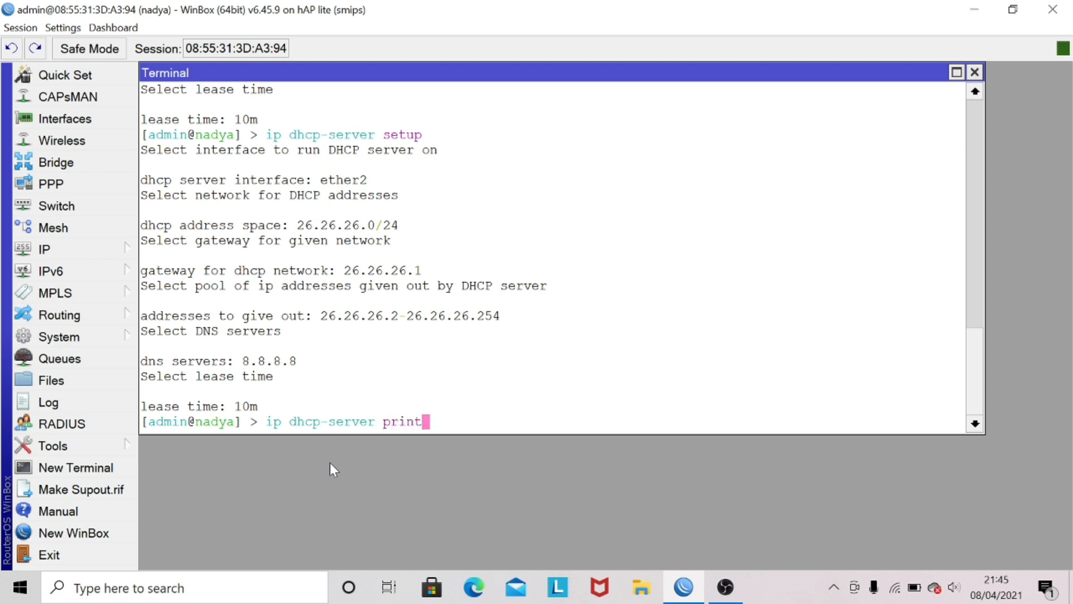
key("Return")
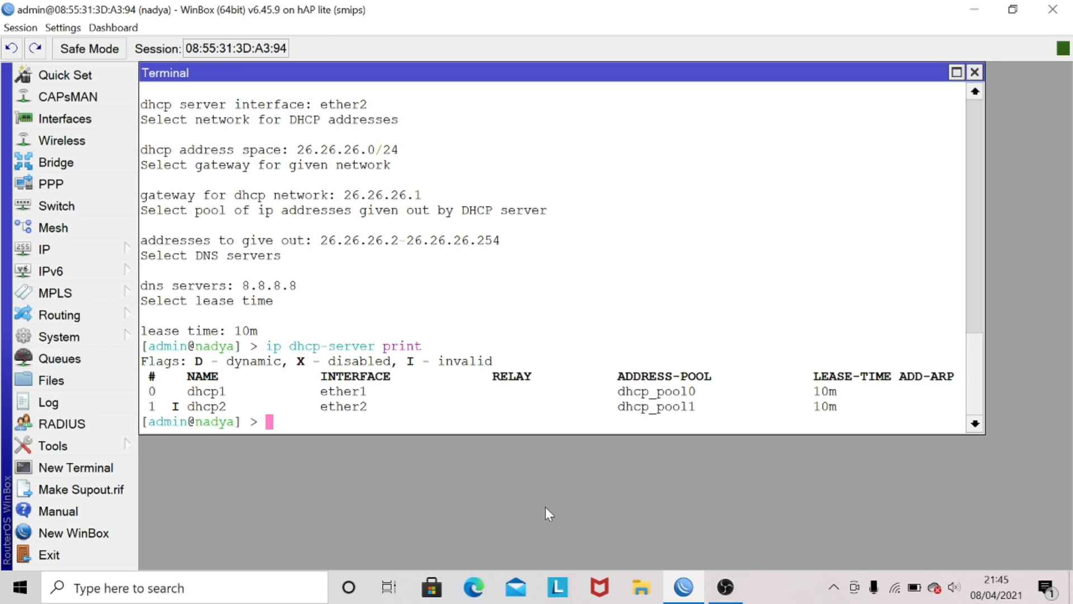
Step: Switch to the Windows Control Panel, open the network adapter settings and minimize the Network and Sharing Center window
left_click(184, 588)
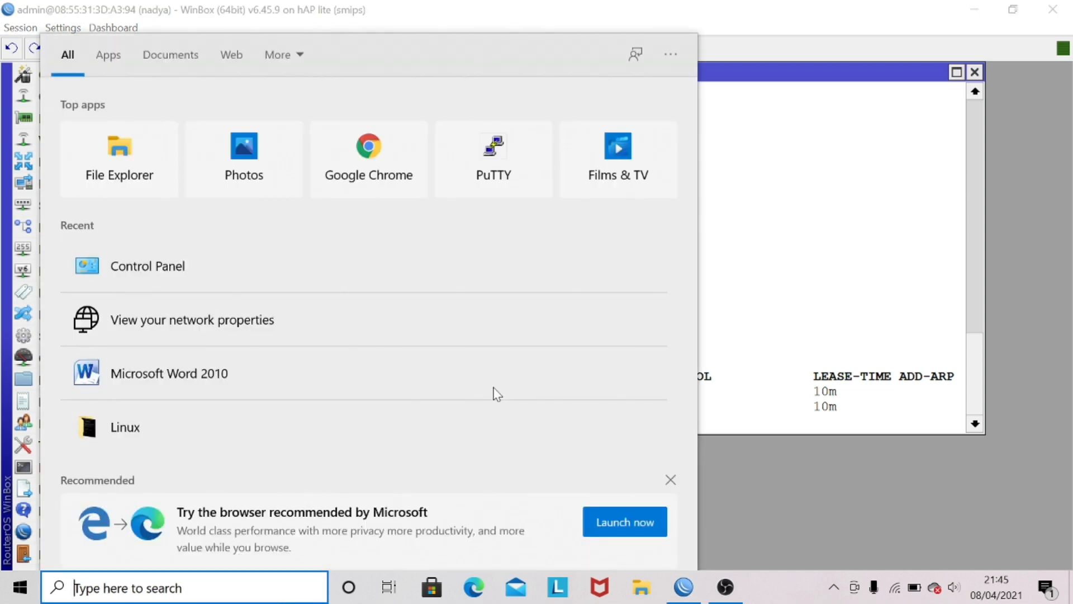
left_click(395, 261)
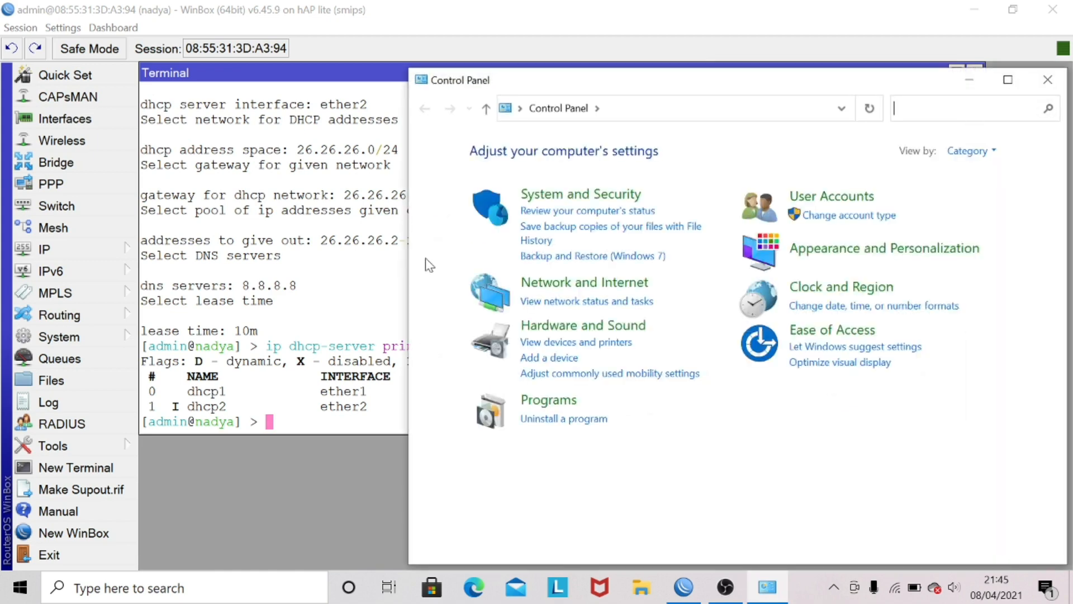
left_click(551, 282)
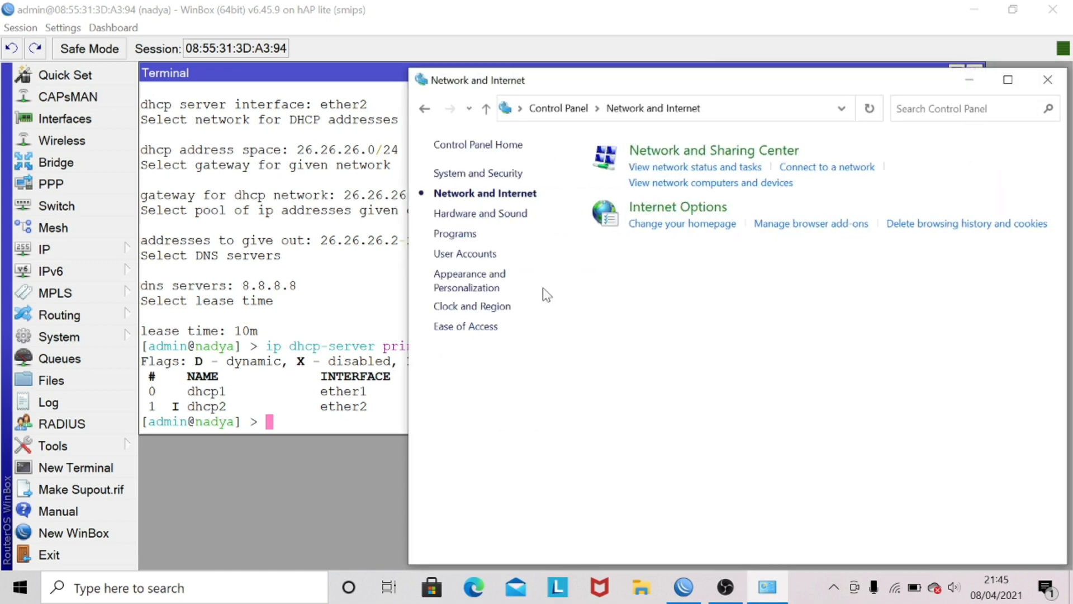
left_click(671, 151)
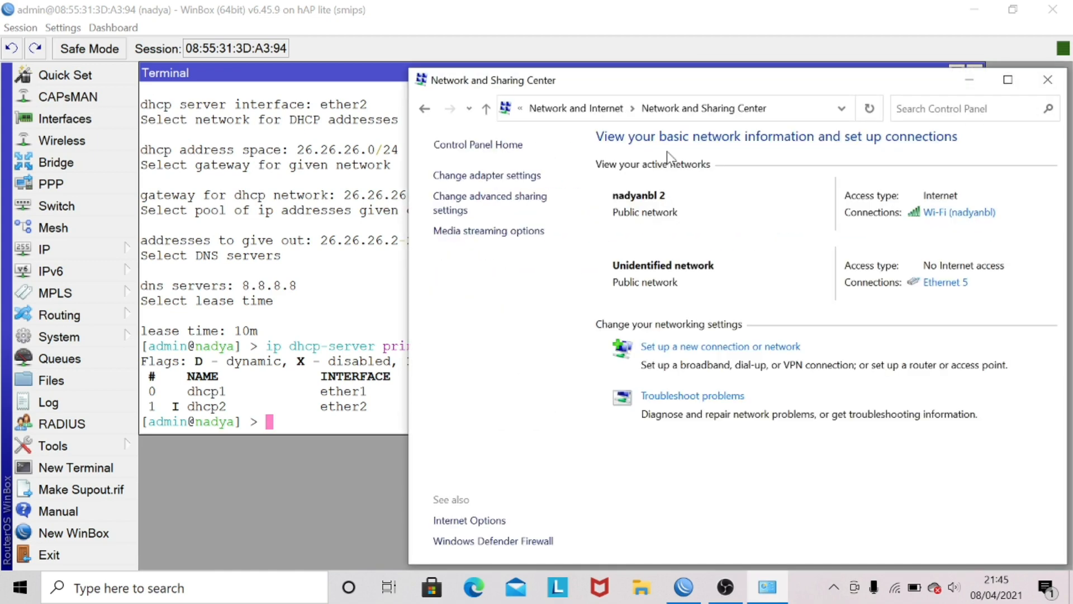
left_click(531, 177)
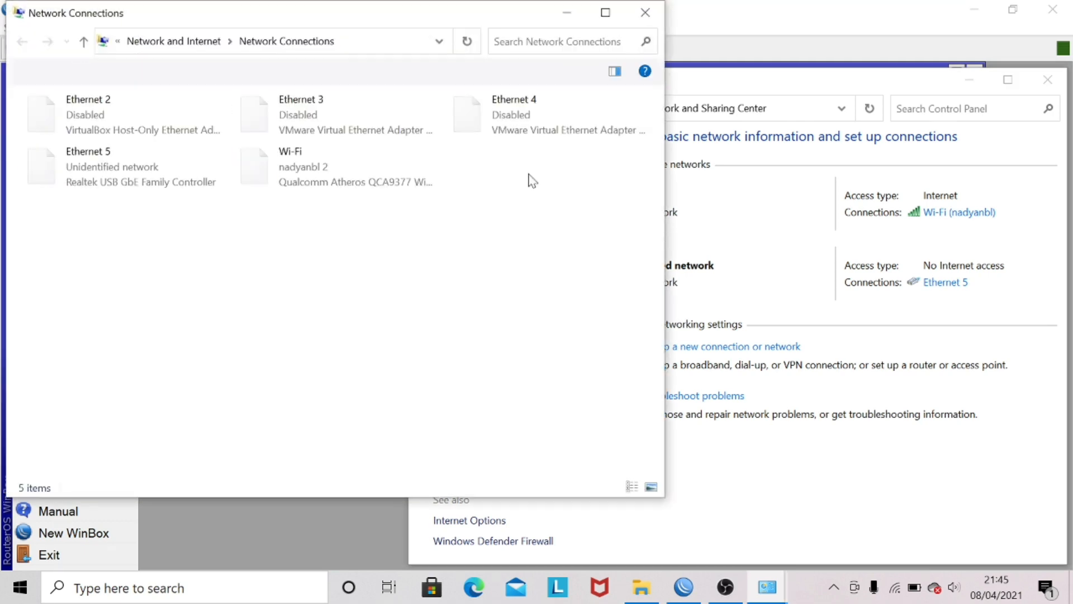
left_click(970, 79)
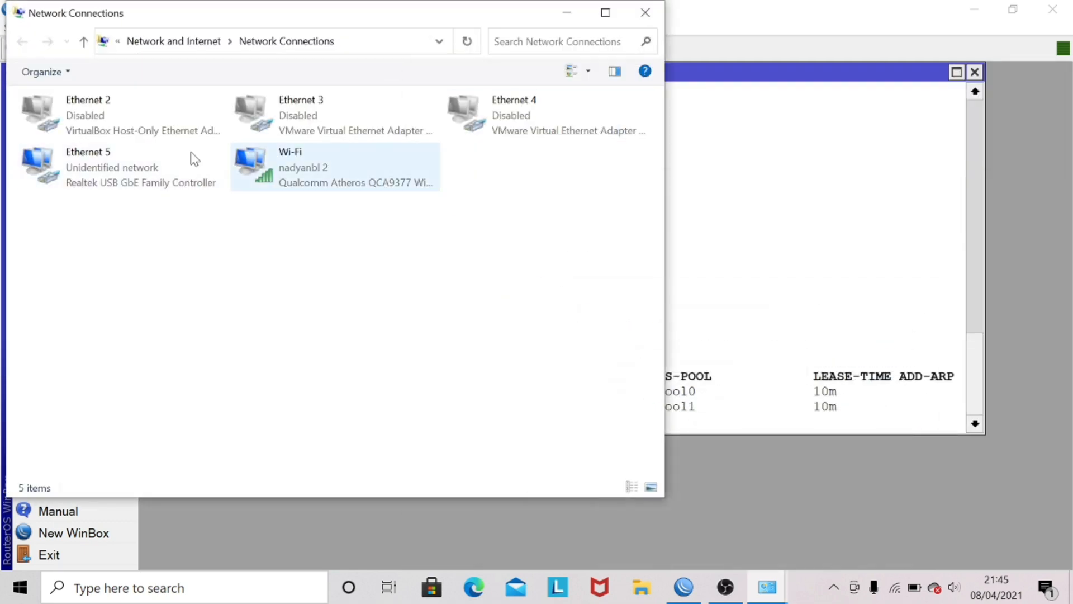
Step: Check that the Ethernet 5 adapter's IPv4 properties obtain the IP address and DNS server automatically, and accept them
right_click(136, 162)
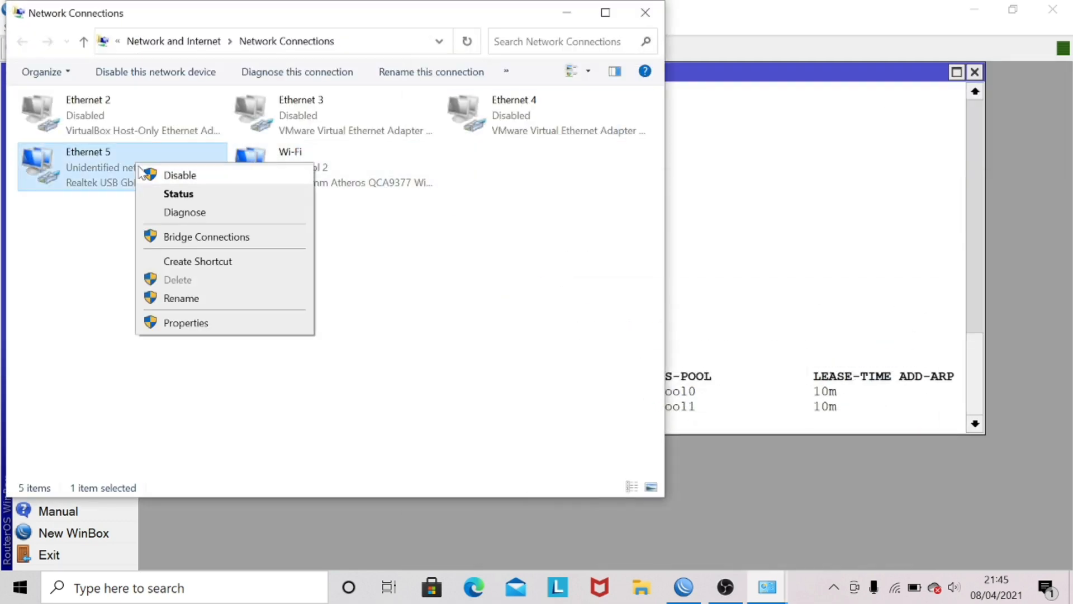
left_click(180, 322)
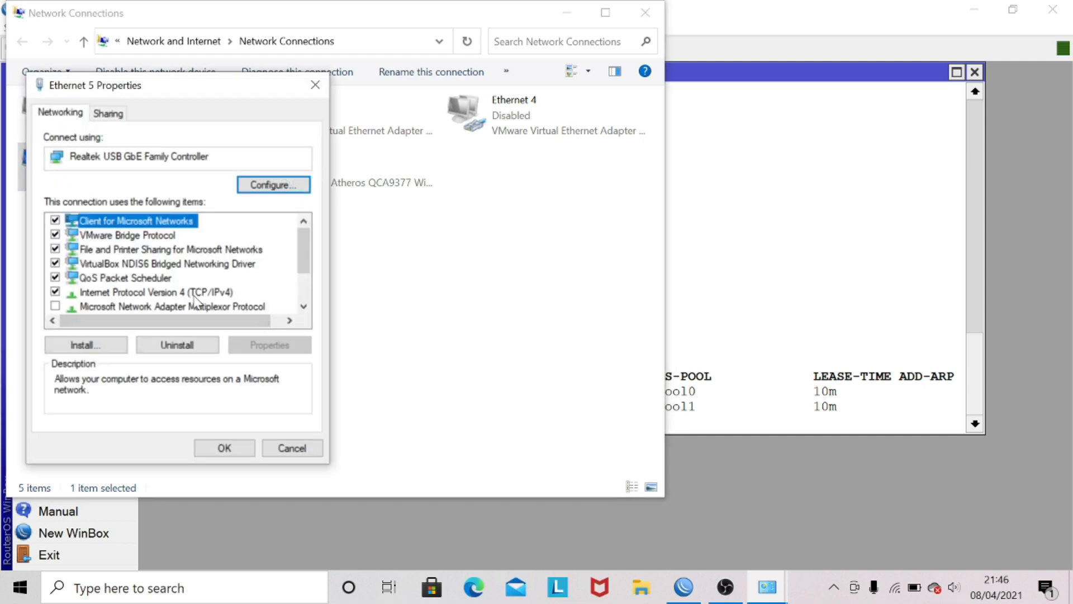
double_click(195, 293)
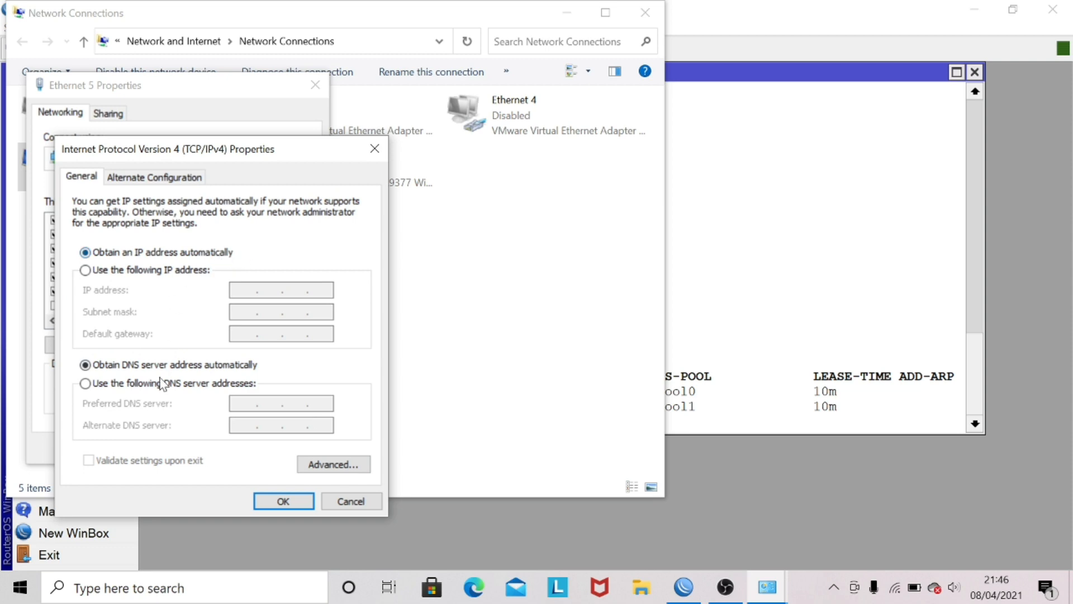
left_click(267, 503)
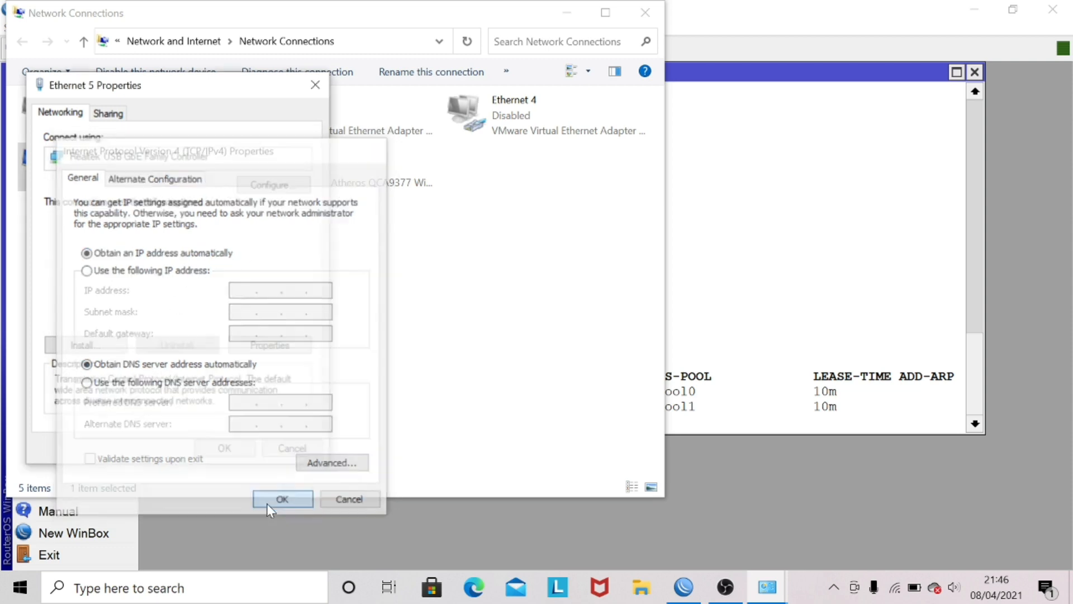
left_click(227, 451)
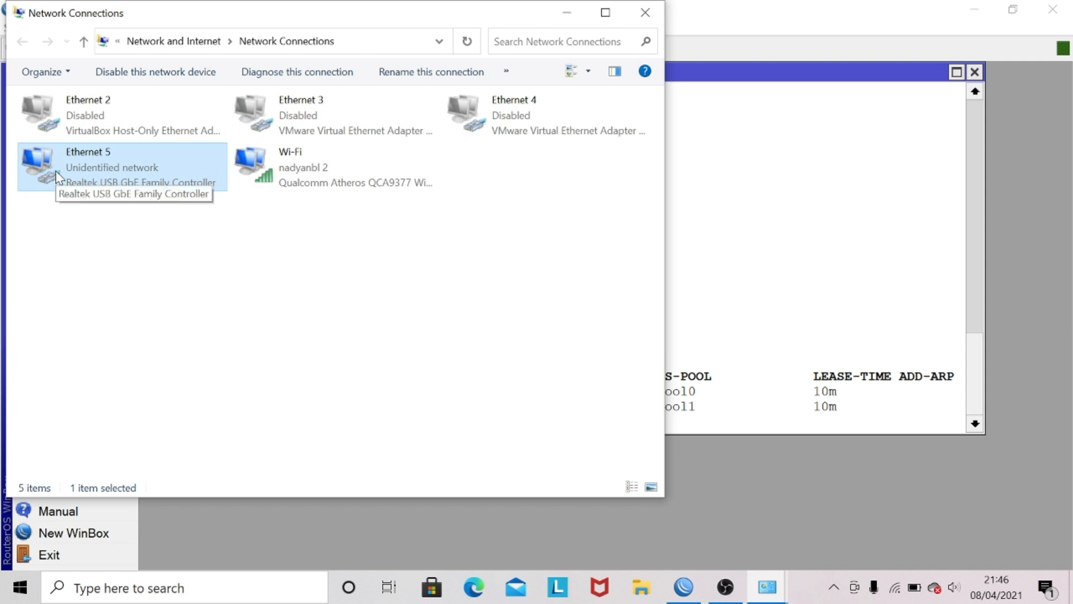
Step: Examine the network connection details in the Ethernet 5 adapter's status, and close them
right_click(68, 153)
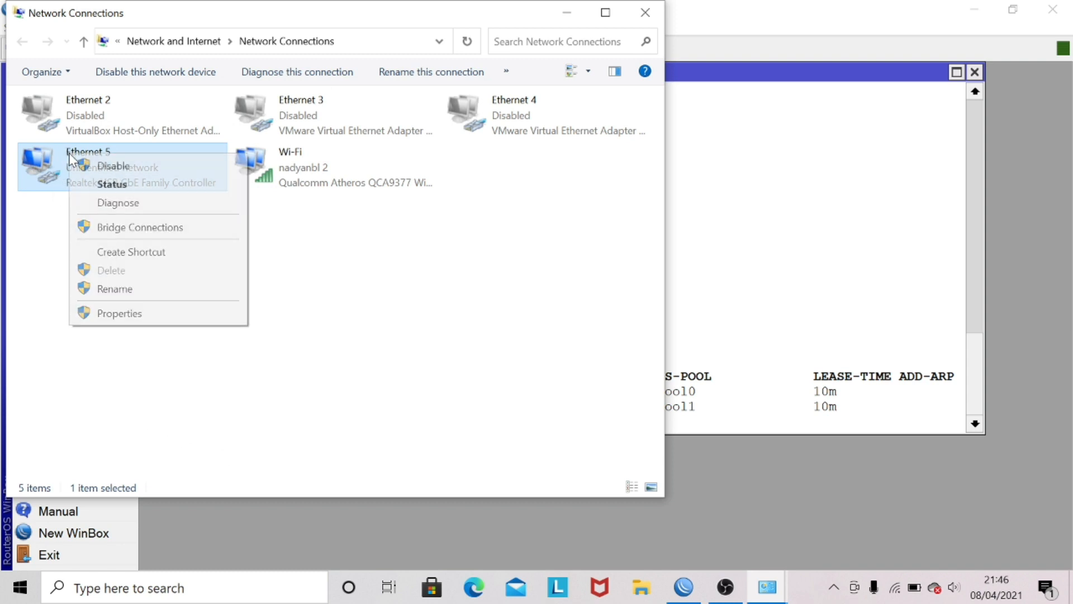
left_click(91, 189)
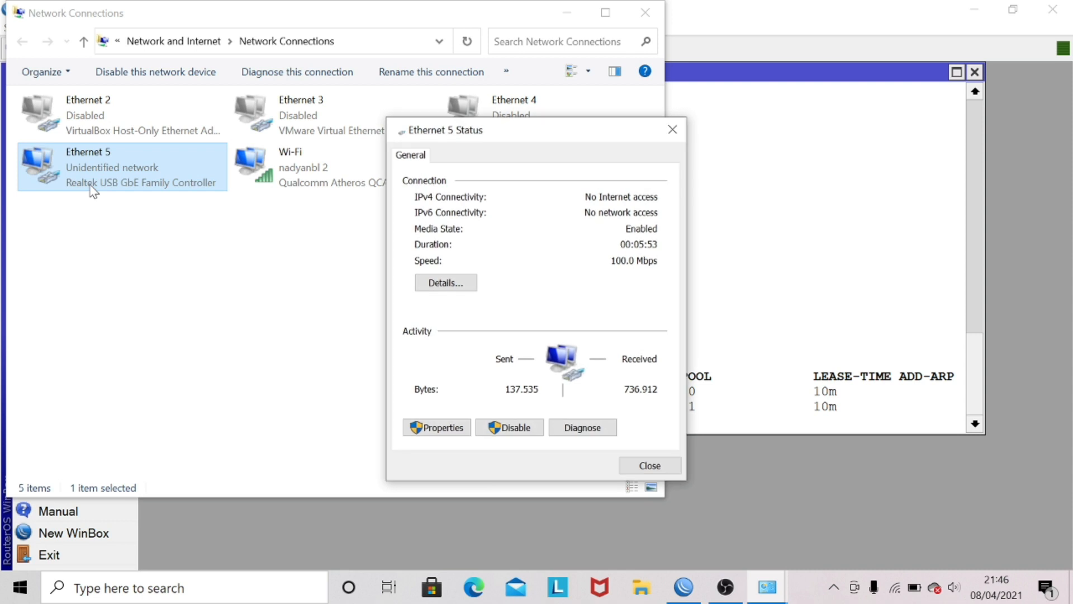
left_click(444, 286)
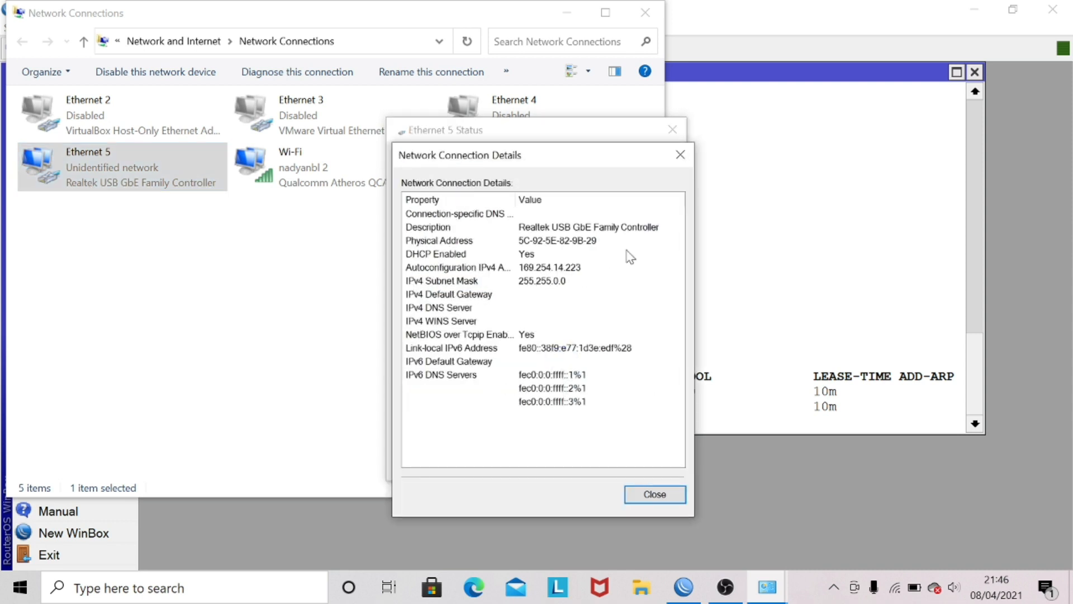
left_click(680, 155)
left_click(673, 129)
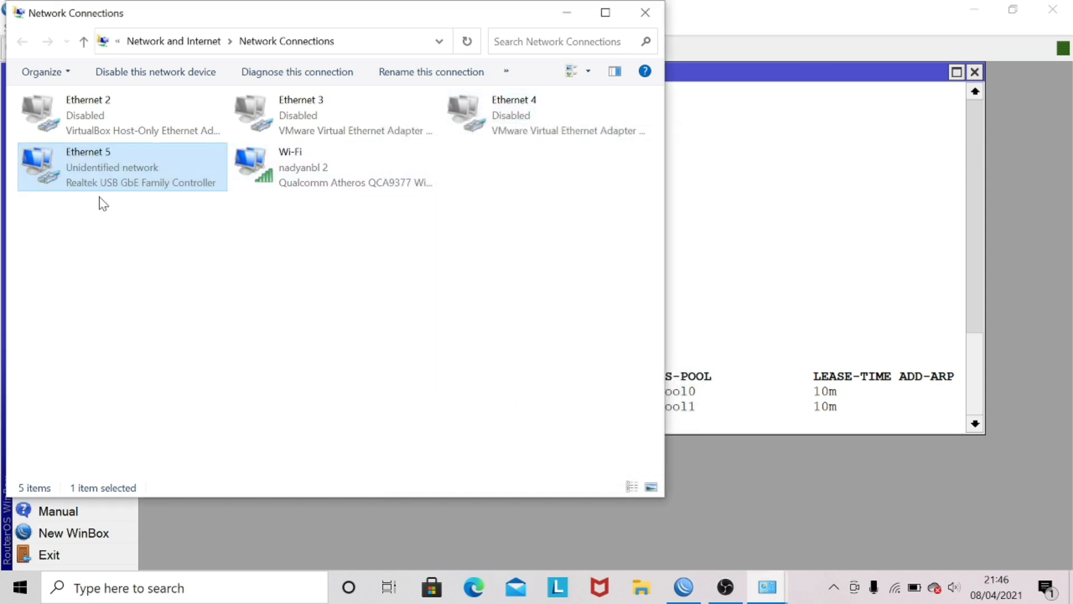
Step: Disable and re-enable the Ethernet 5 adapter to request a new DHCP lease
right_click(115, 175)
left_click(145, 187)
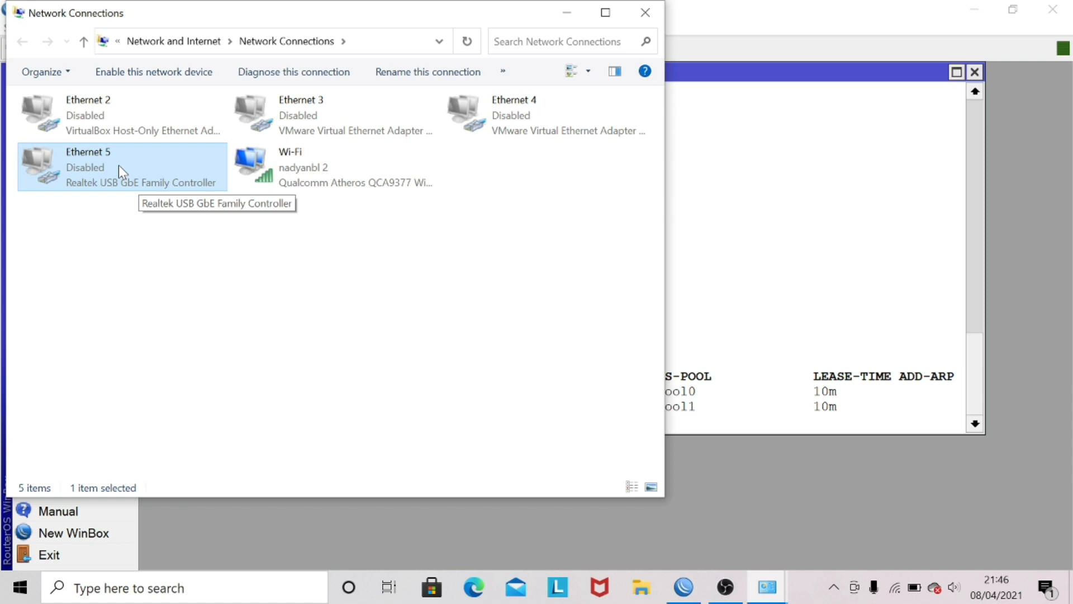
right_click(118, 166)
left_click(136, 177)
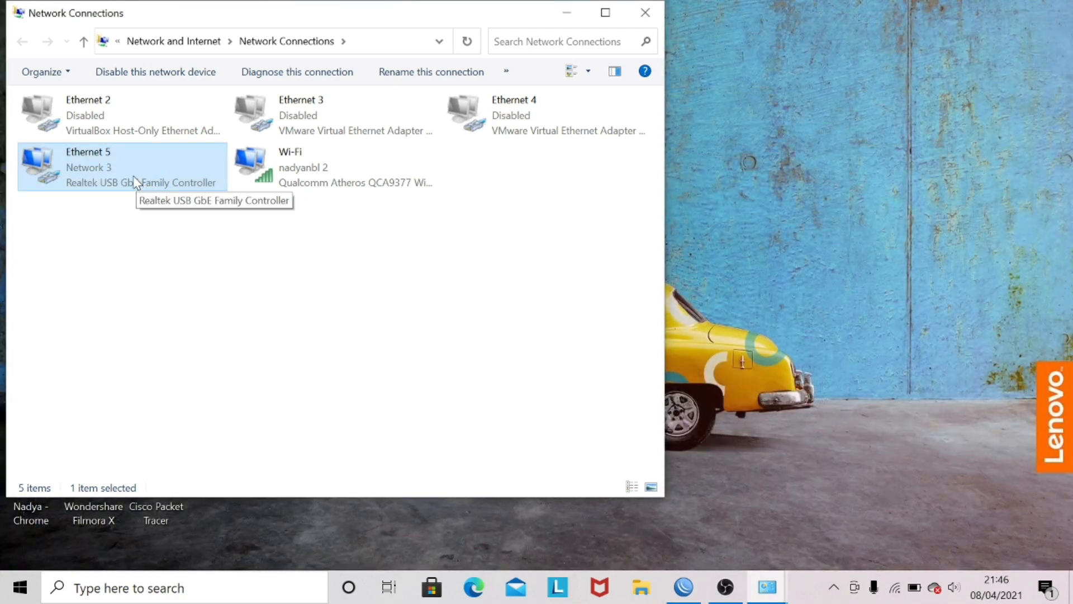
Step: Recheck the Ethernet 5 connection details for the assigned IPv4 address, gateway, DHCP server and DNS server
right_click(135, 180)
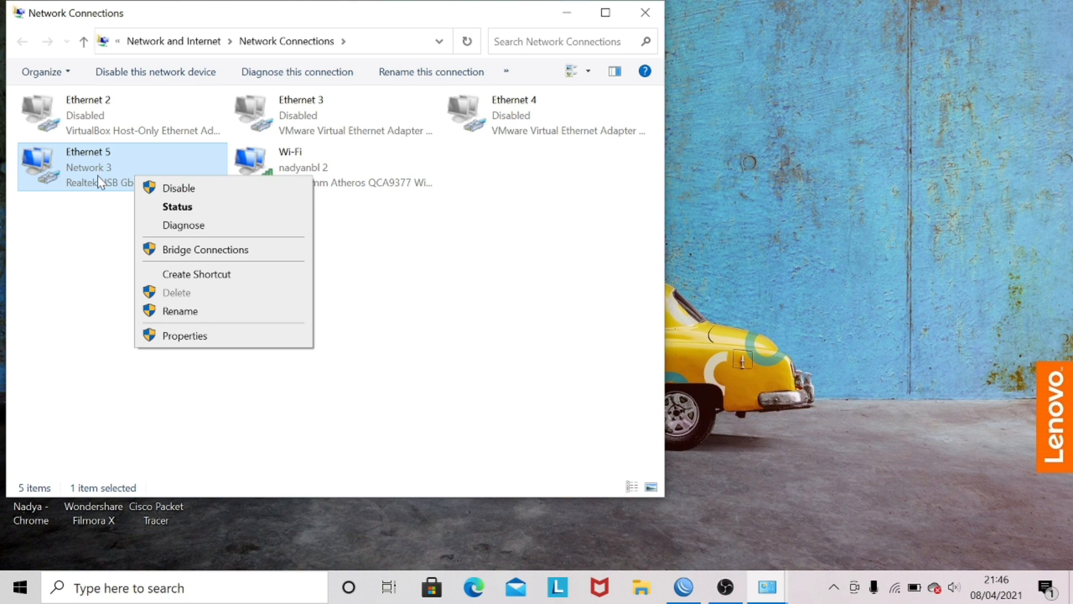
left_click(174, 206)
left_click(446, 283)
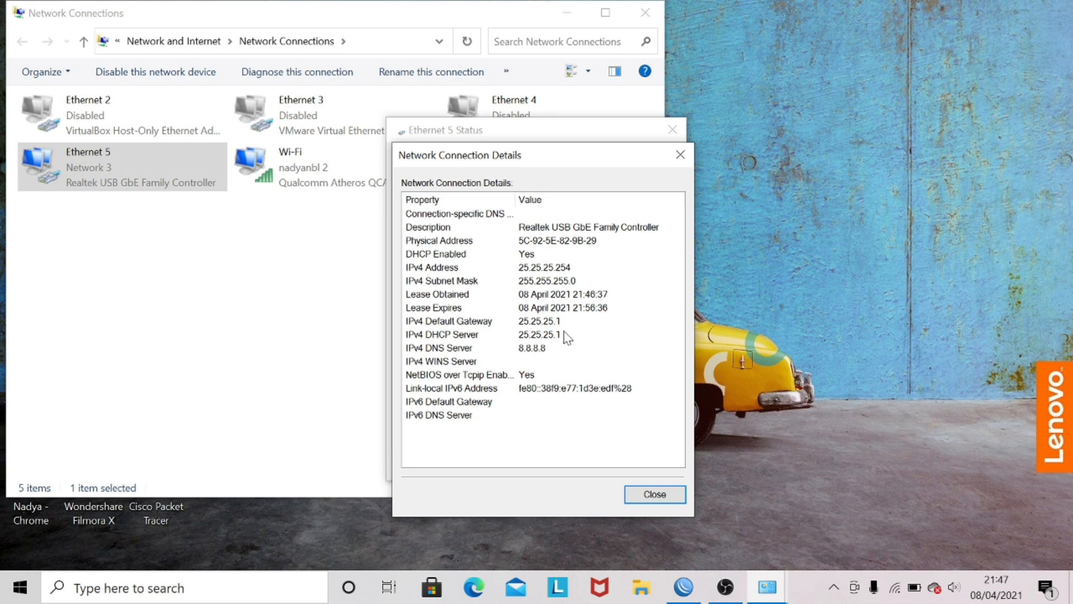
left_click(433, 351)
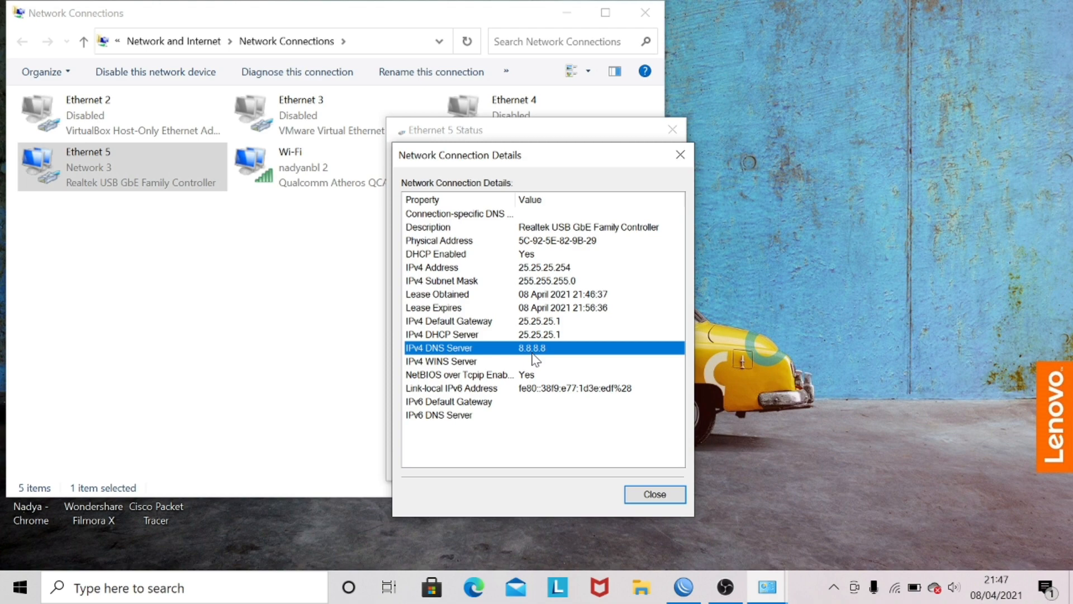
left_click(657, 496)
left_click(672, 130)
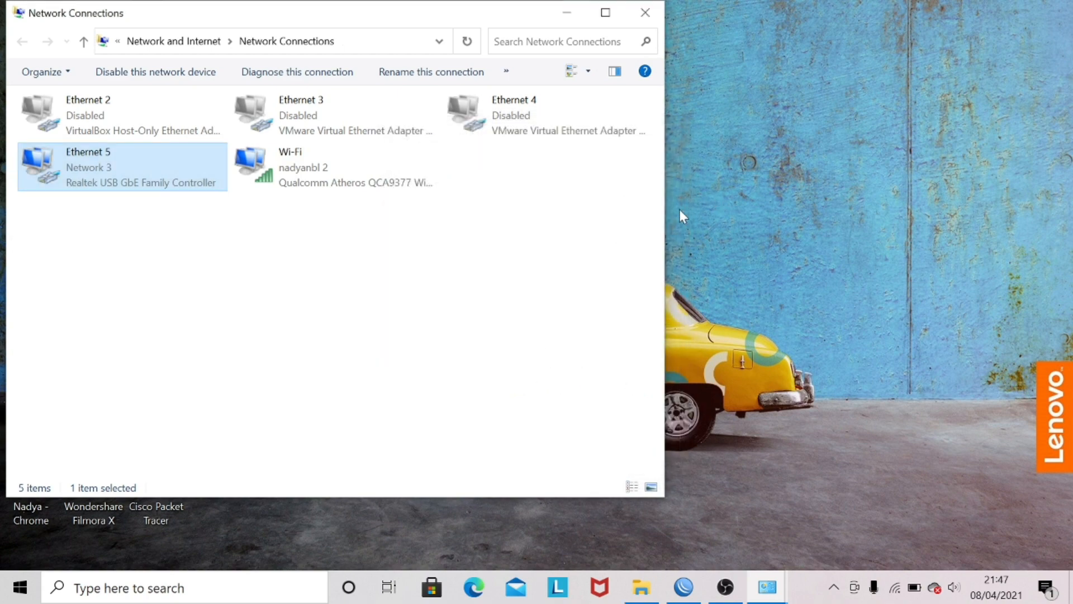
Step: Switch to WinBox, reconnect to the router and list the DHCP leases with ip dhcp-server lease print
left_click(682, 584)
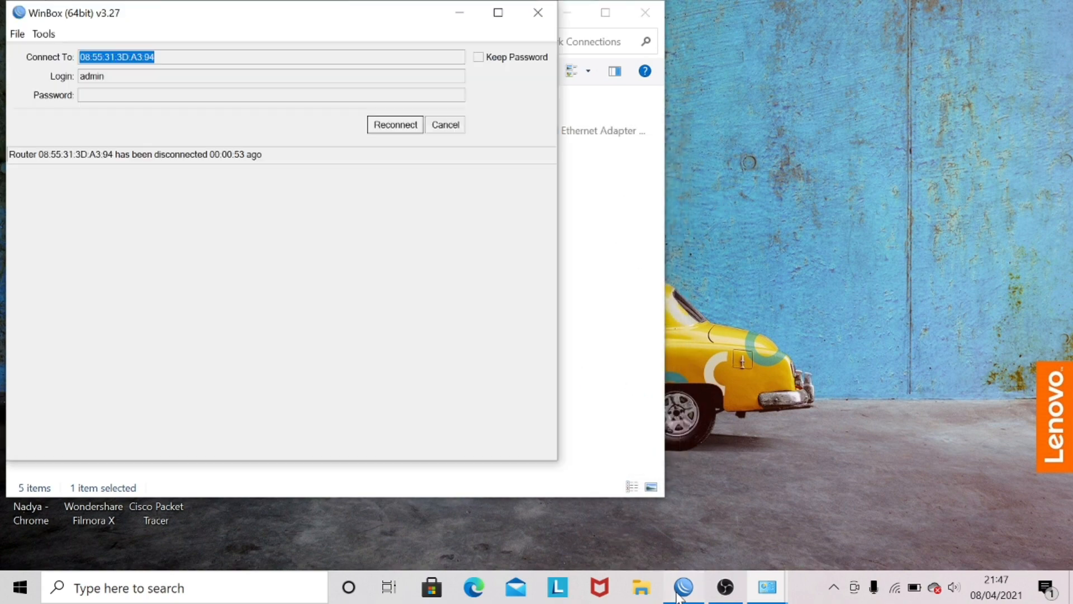
left_click(399, 127)
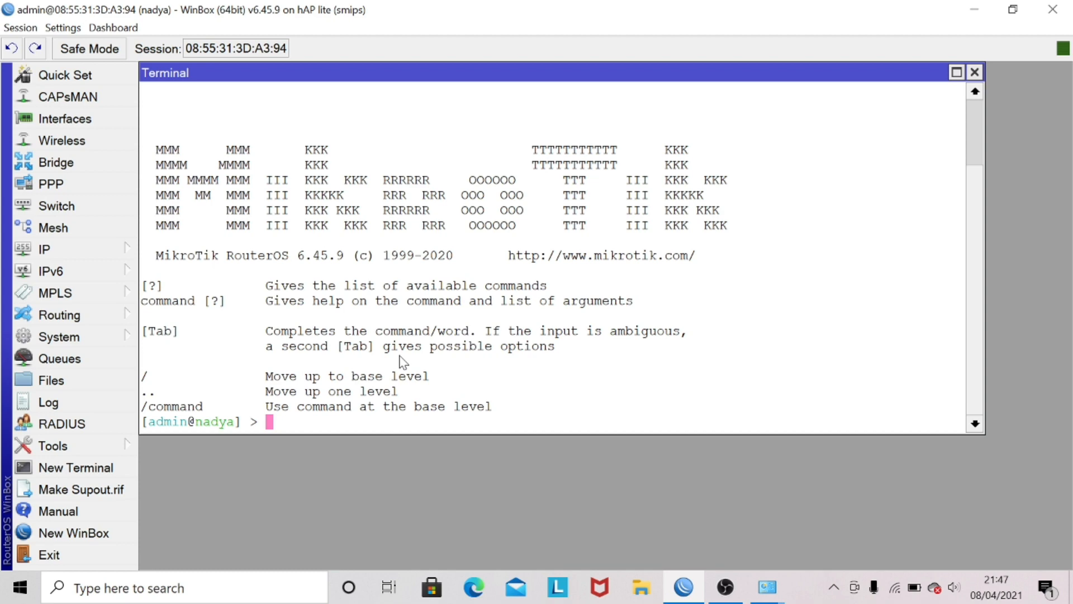
type("ip dhcp-server")
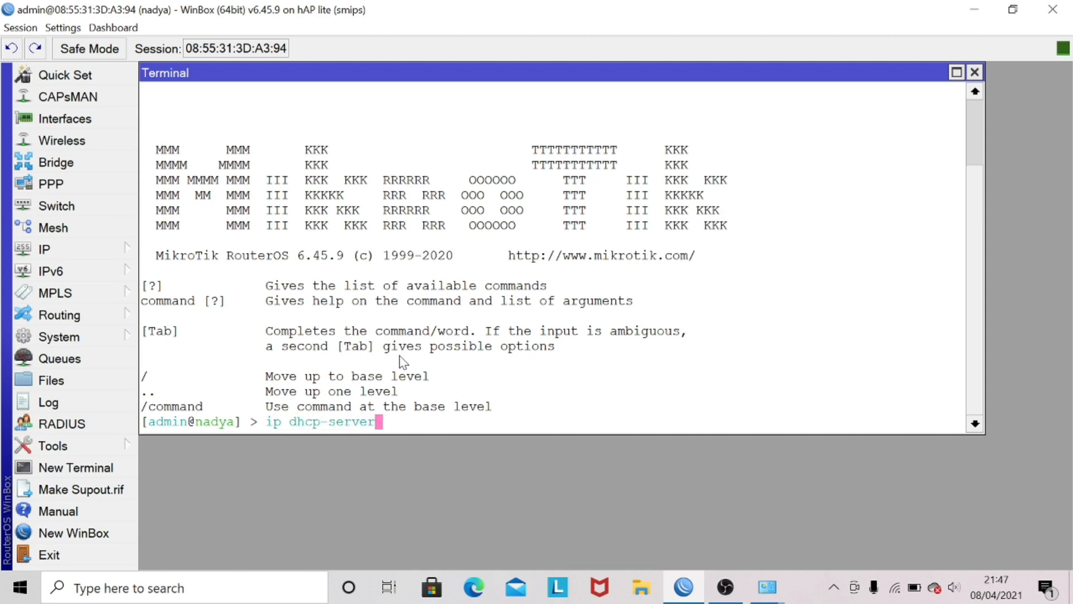
type(" lease print")
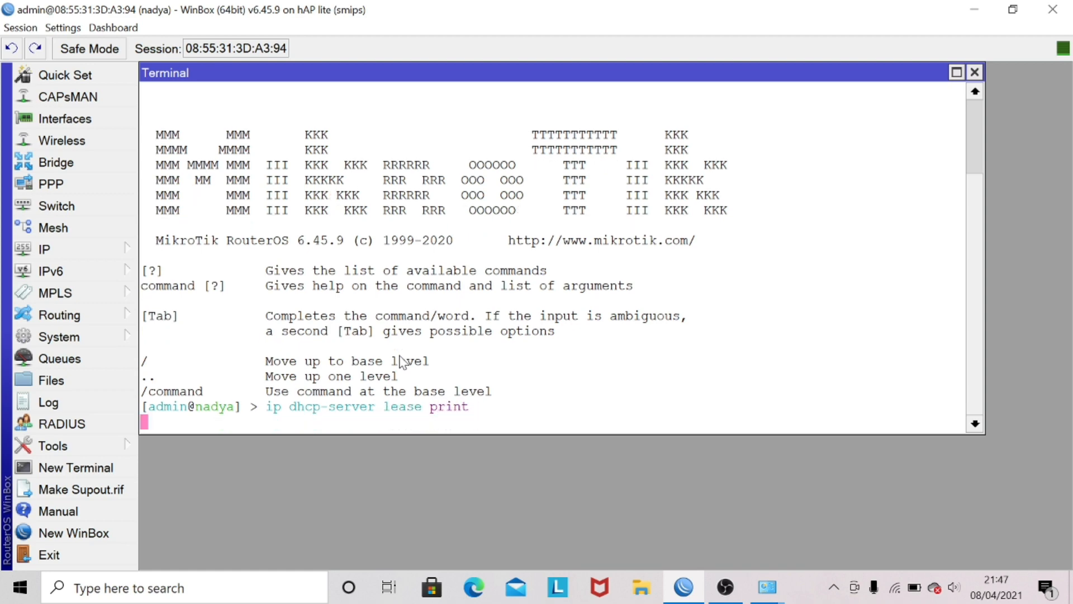
key("Return")
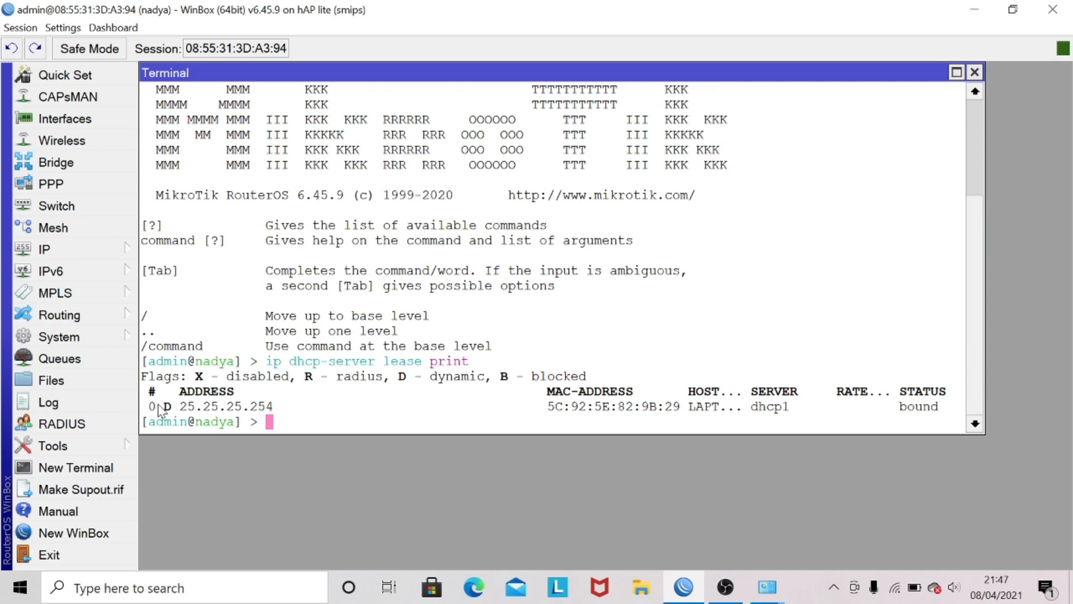
left_click_drag(159, 411, 327, 430)
left_click(336, 423)
Step: Convert DHCP lease 0 to a static lease with ip dhcp-server lease make-static numbers=0
type("ip dhc")
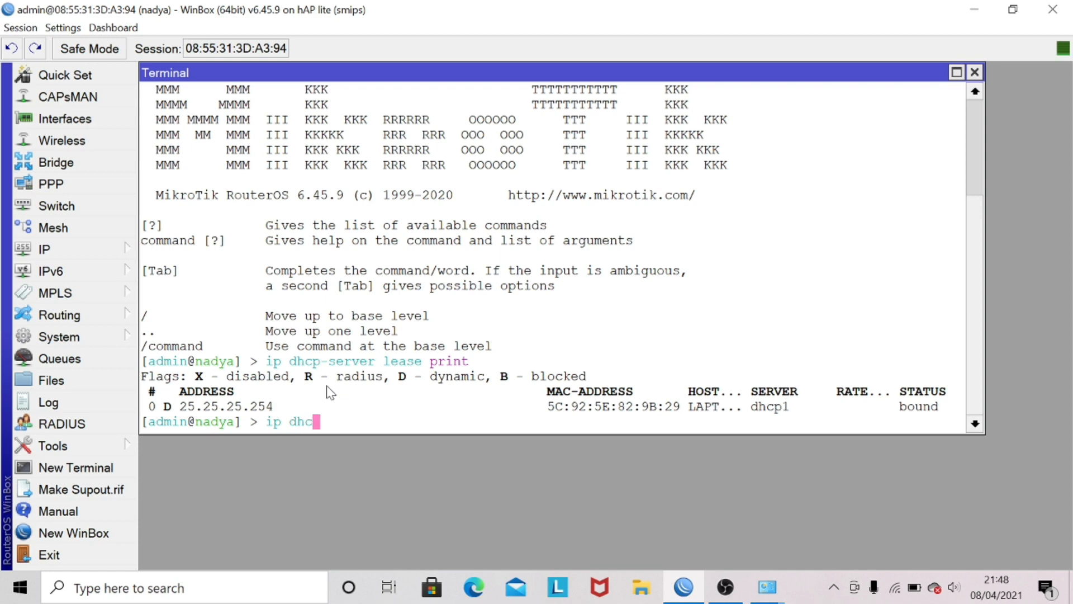
type("p-d")
key("BackSpace")
type("server lease ")
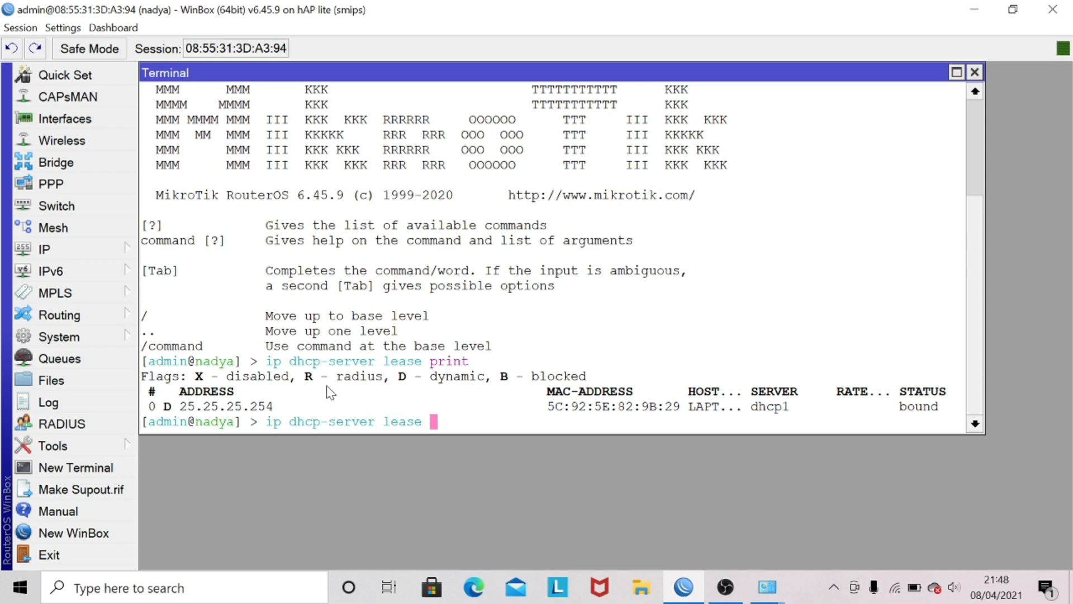
type("make")
key("BackSpace")
key("BackSpace")
type("ke-s")
key("Tab")
type("n")
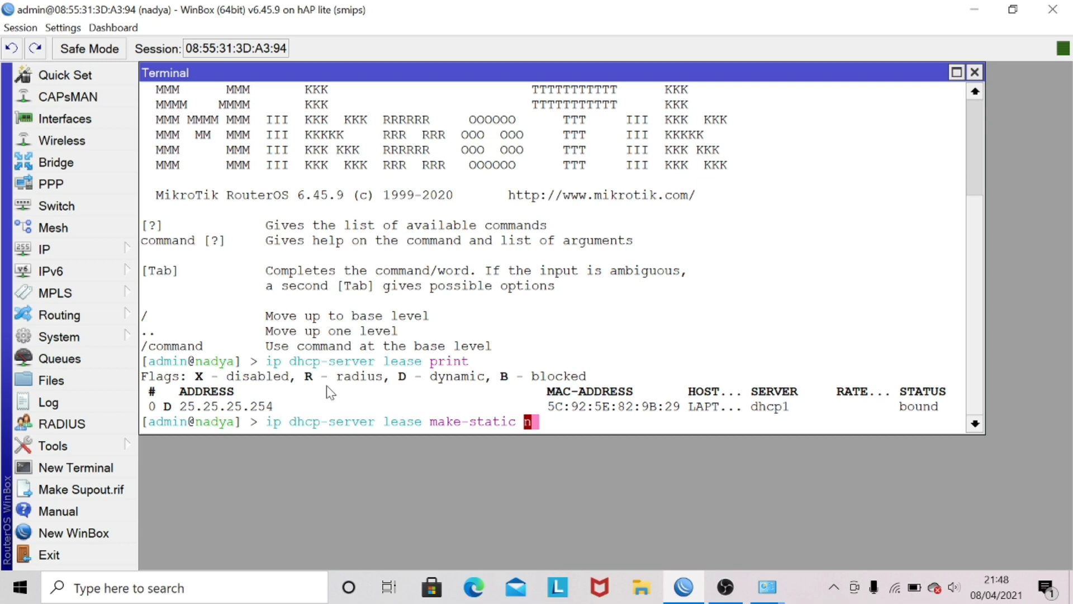
type("umbers=0")
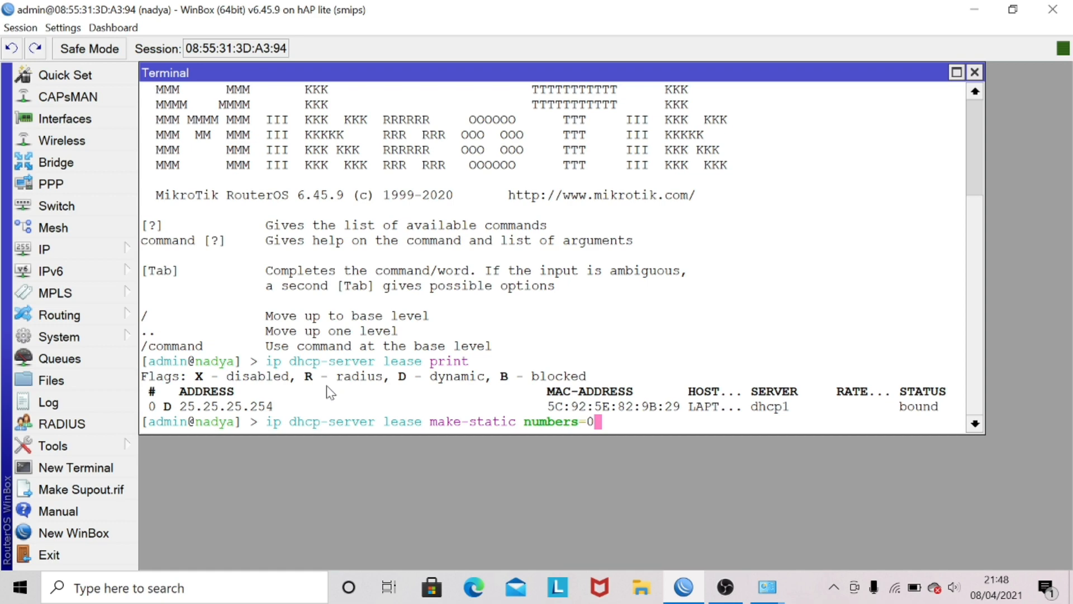
key("Return")
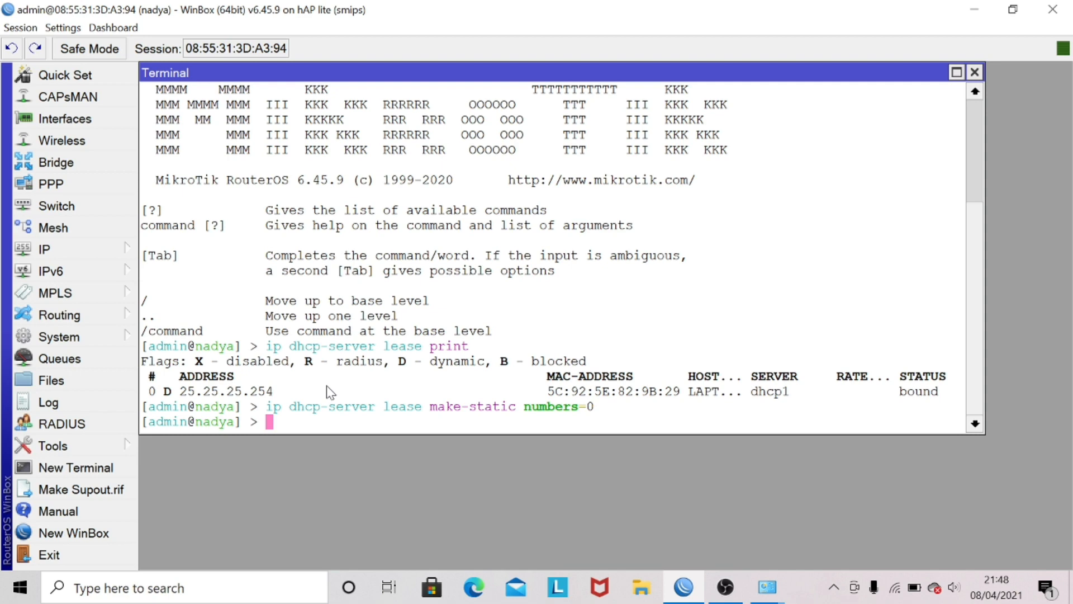
Step: Print the DHCP leases again and compare lease 0's flags with those in the earlier listing
type("ip dhcp-s")
key("Tab")
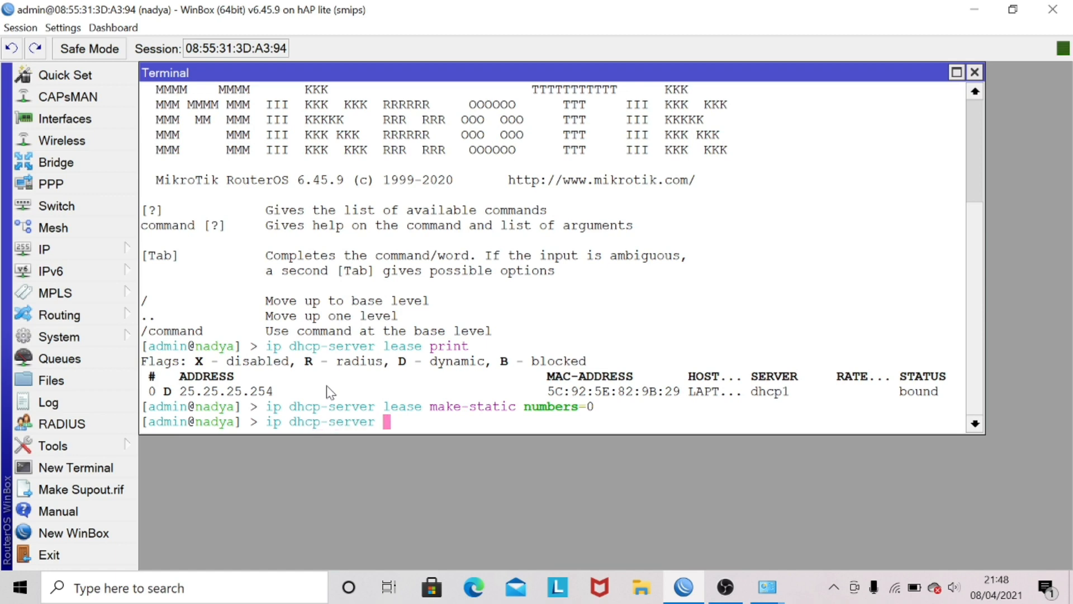
type("lease print")
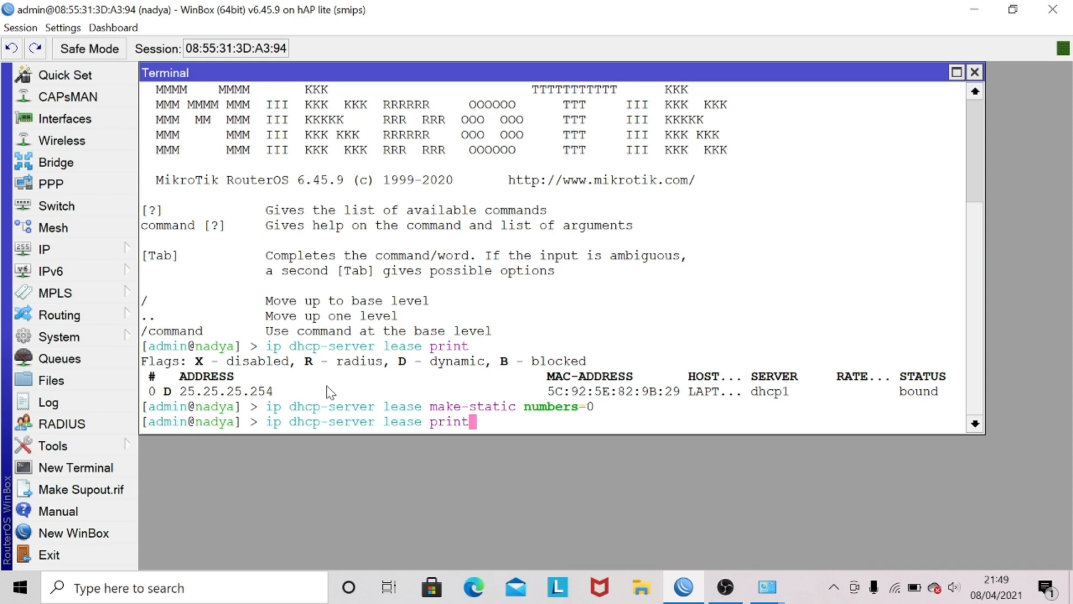
key("Return")
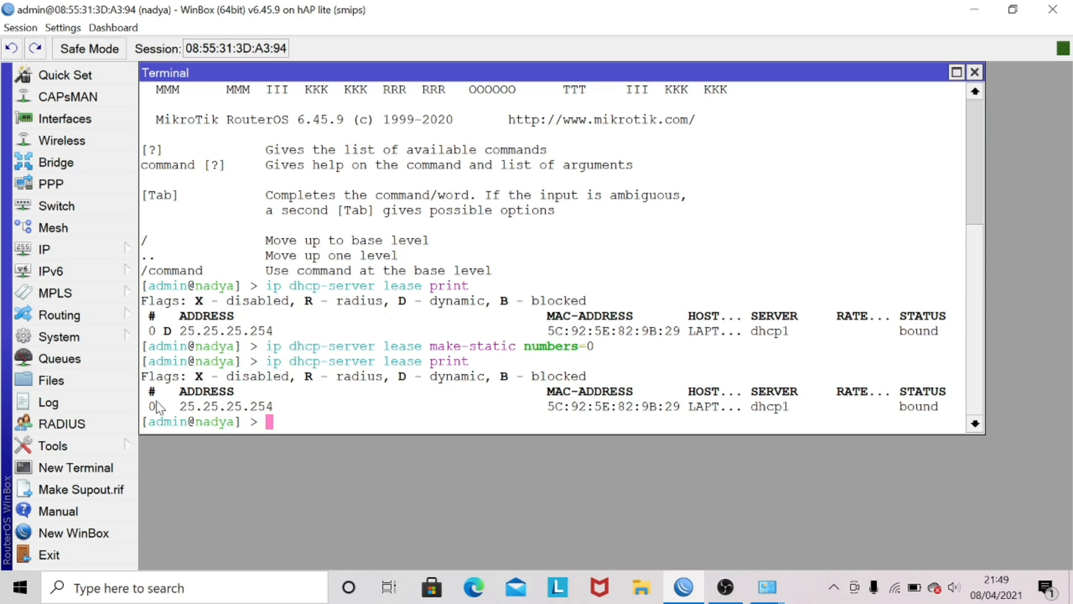
left_click_drag(152, 409, 164, 413)
left_click_drag(152, 331, 175, 332)
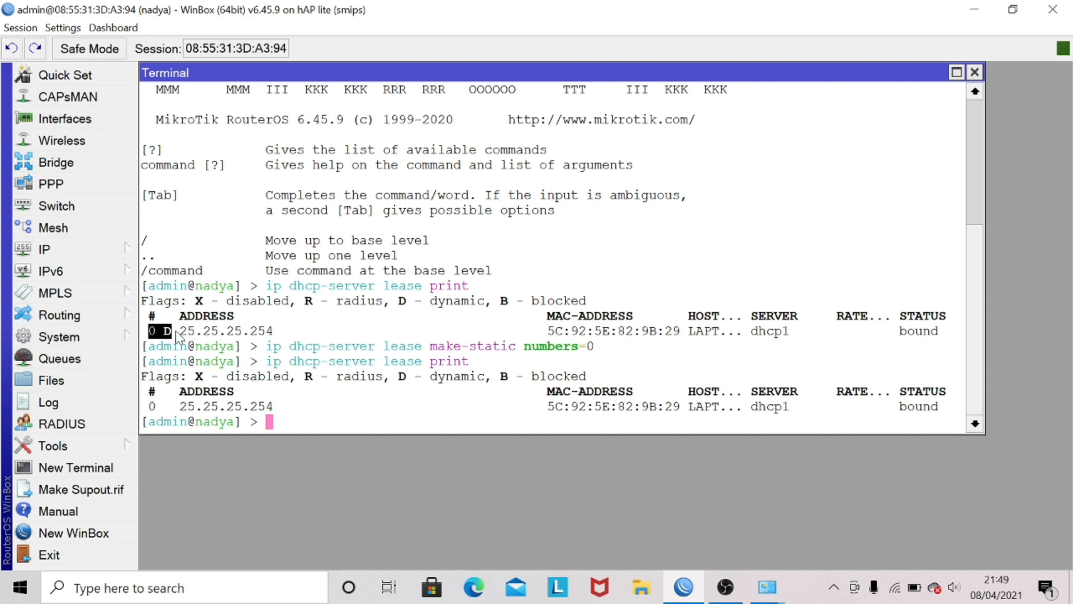
left_click(333, 395)
Step: Change lease 0's address to 25.25.25.25 using ip dhcp-server lease edit value-name=address number=0, and save the edit
type("ip dhc")
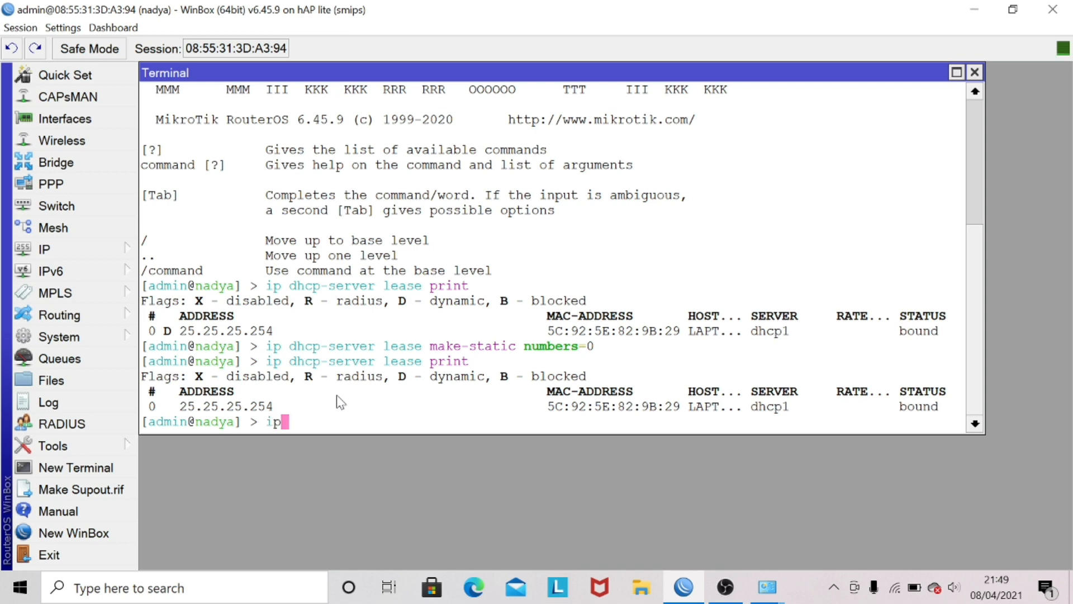
type("p-server")
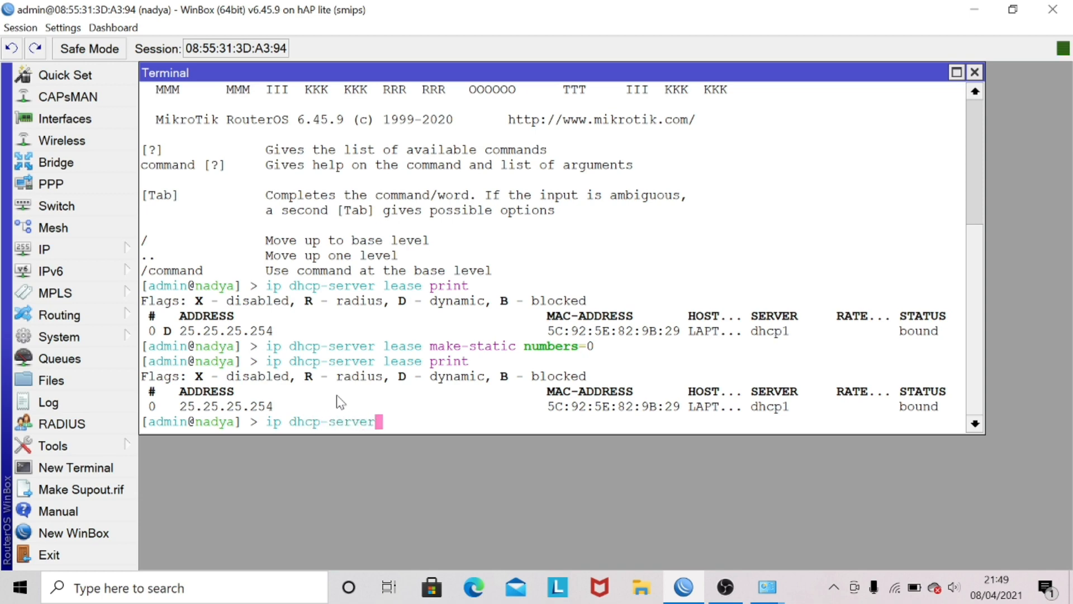
type(" lease edit ")
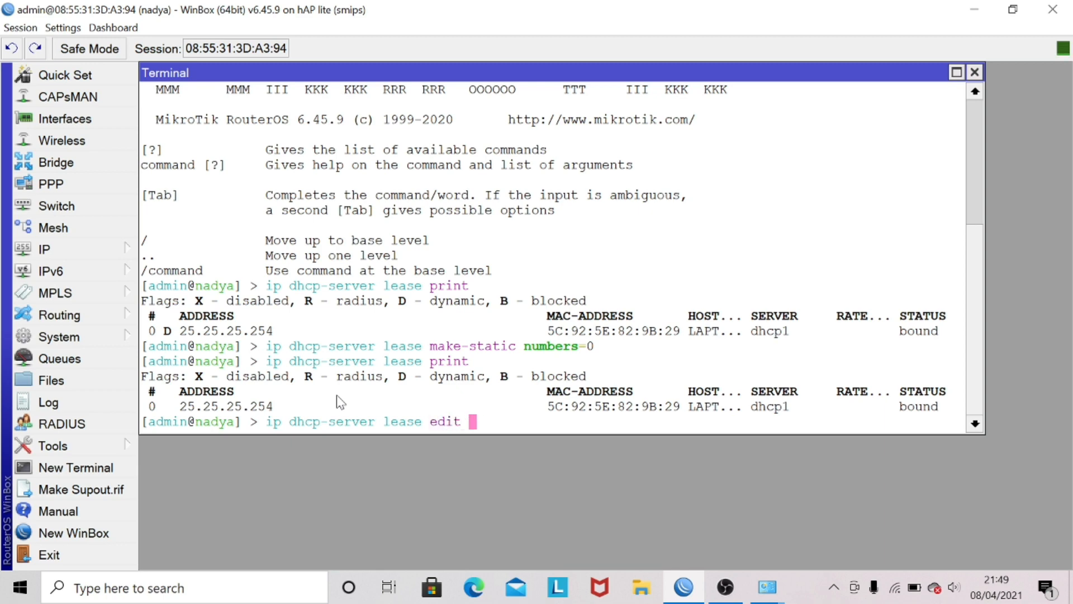
type("comm")
key("BackSpace")
key("BackSpace")
key("BackSpace")
key("BackSpace")
type("value-n")
key("Tab")
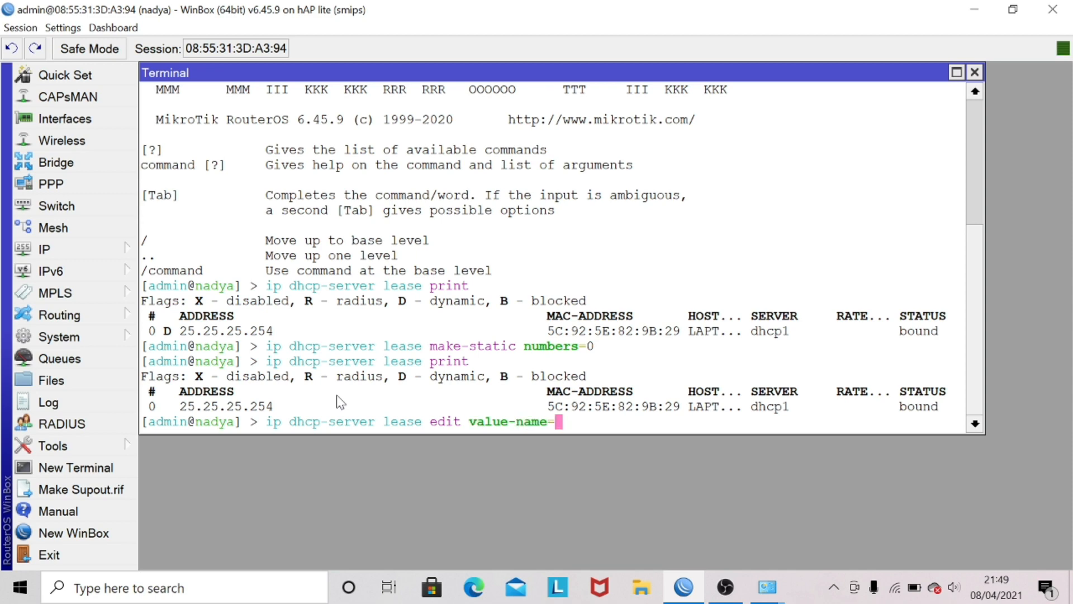
type("address numbe")
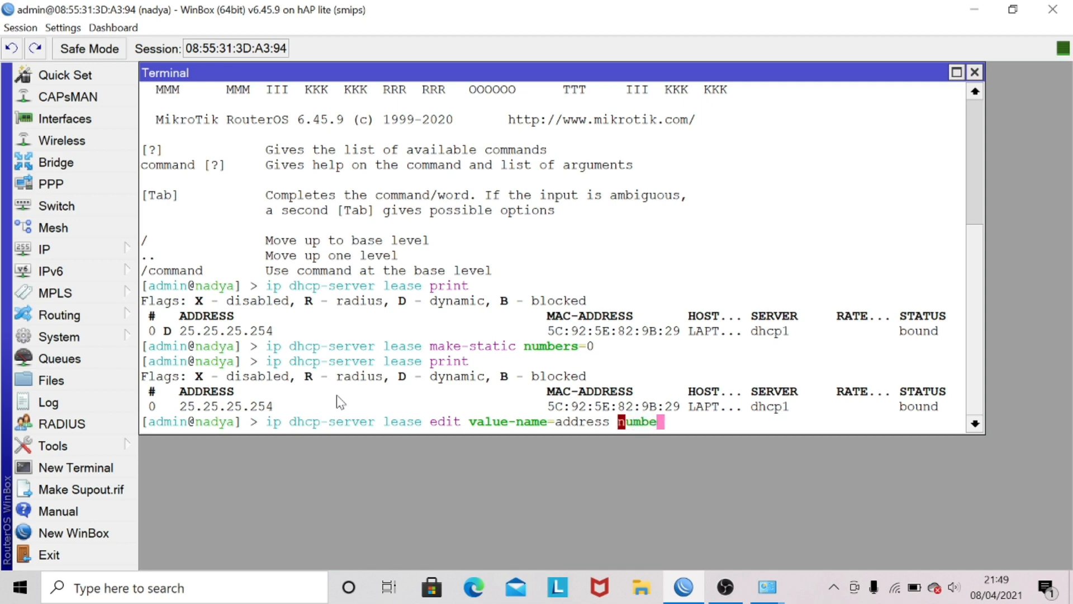
type("rs=0")
key("BackSpace")
key("BackSpace")
key("BackSpace")
type("=0")
key("Return")
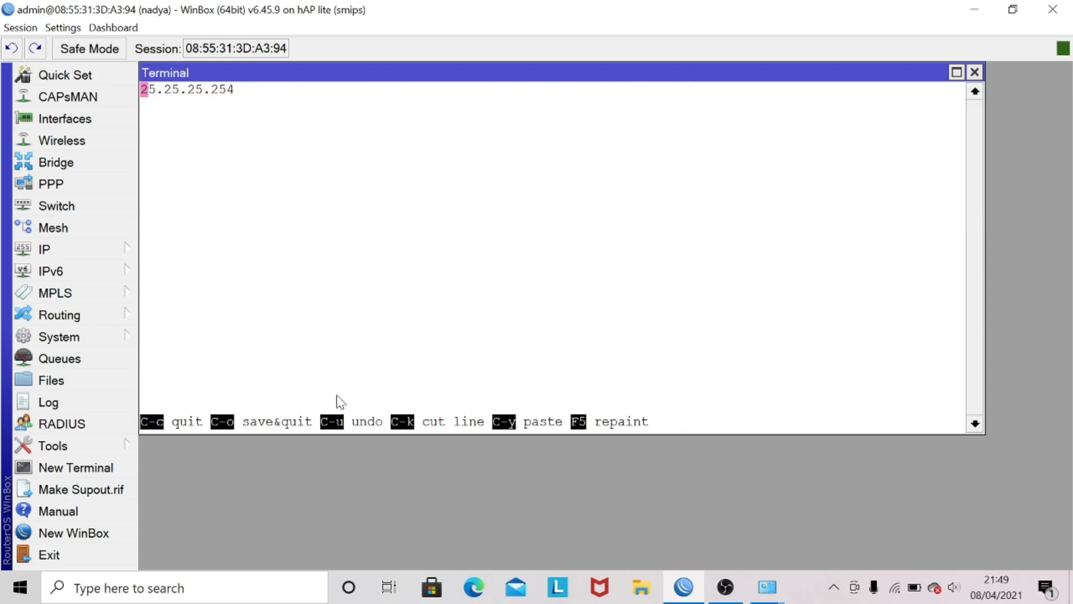
key("Right")
key("Right")
key("Right")
key("Right")
key("Right")
key("Right")
key("Right")
key("Right")
key("Right")
key("Right")
key("Right")
key("Right")
key("BackSpace")
key("BackSpace")
type("5")
key("ctrl+o")
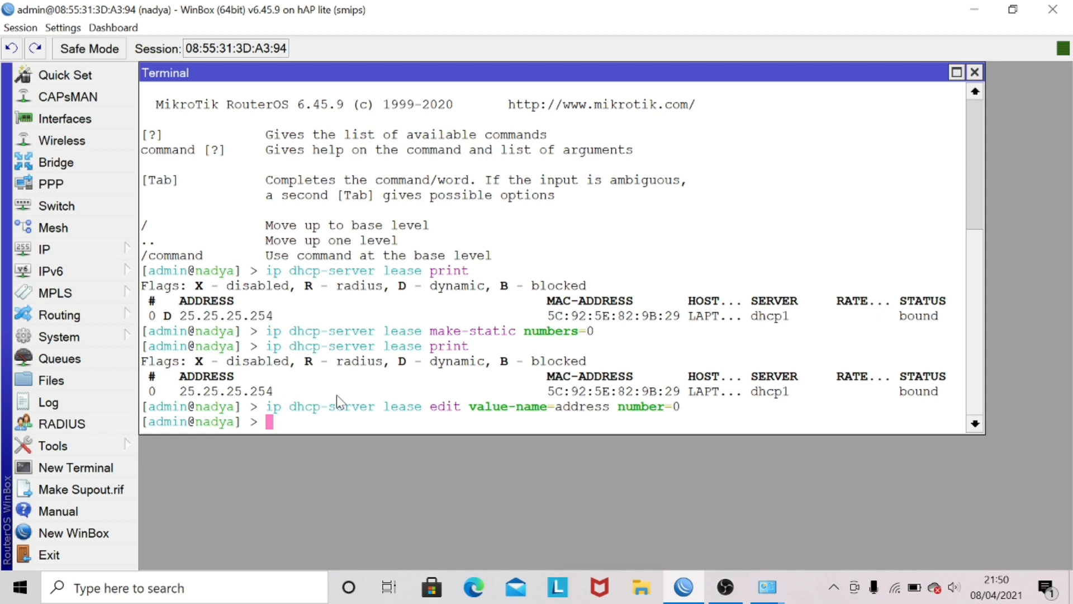
Step: List the DHCP leases once more and compare lease 0's address with the previous listing
key("Up")
key("Up")
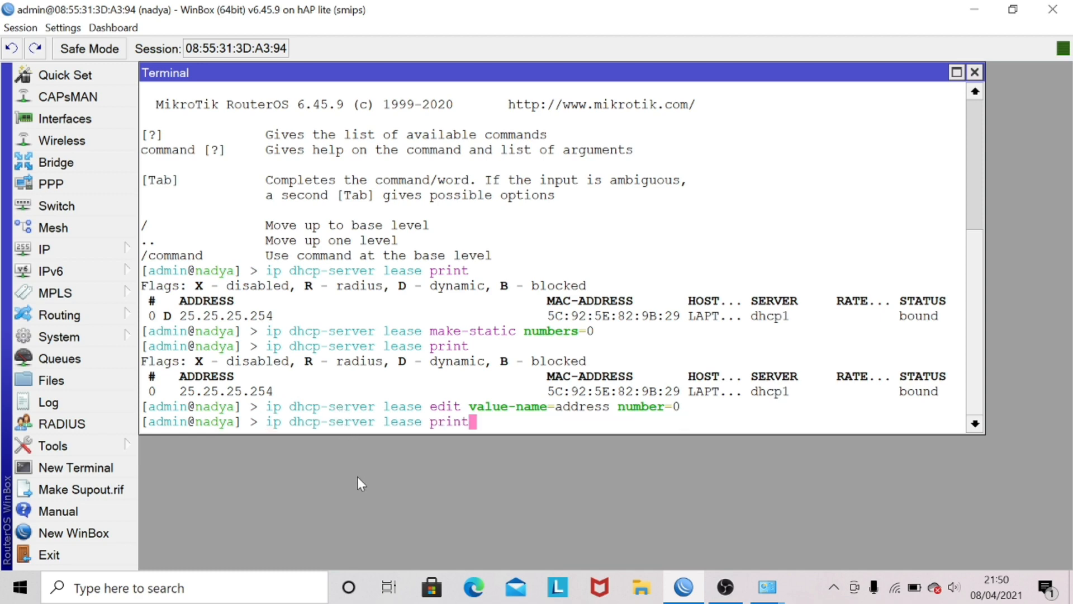
key("Return")
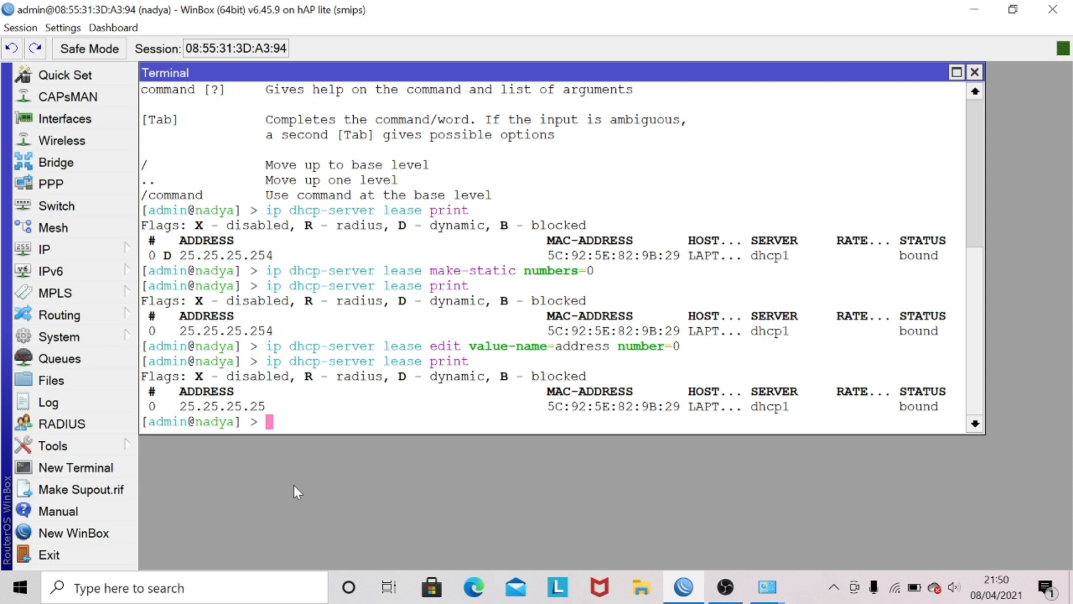
left_click_drag(165, 407, 261, 414)
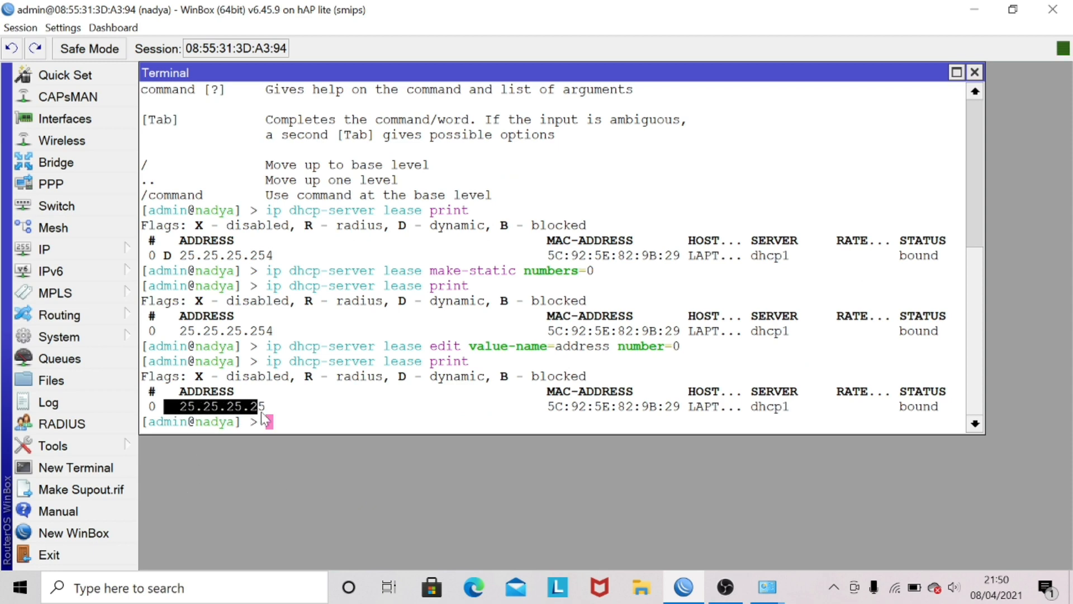
left_click_drag(173, 330, 282, 334)
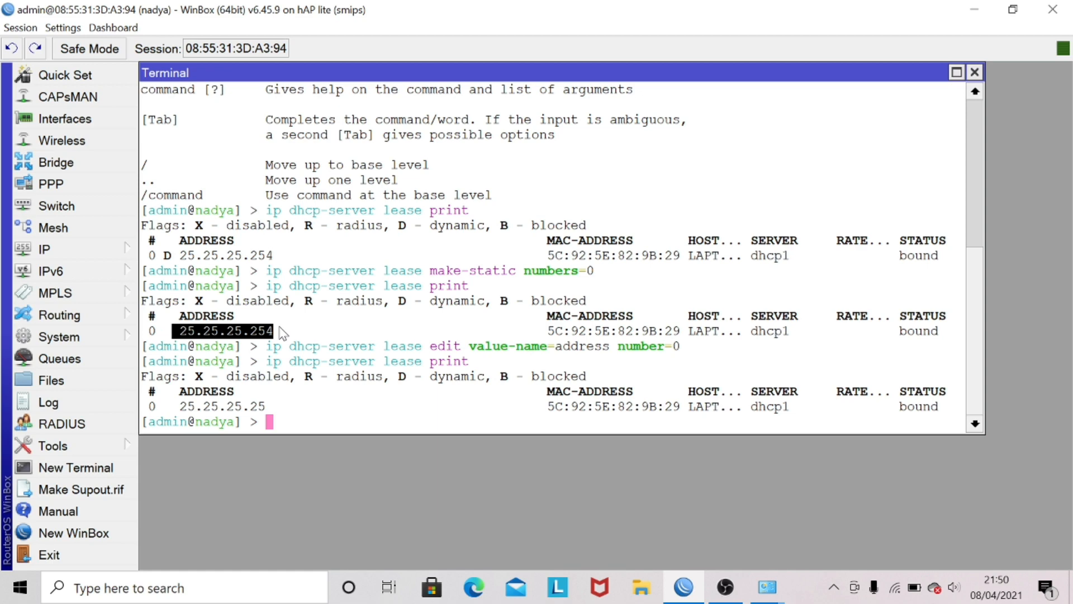
left_click(322, 390)
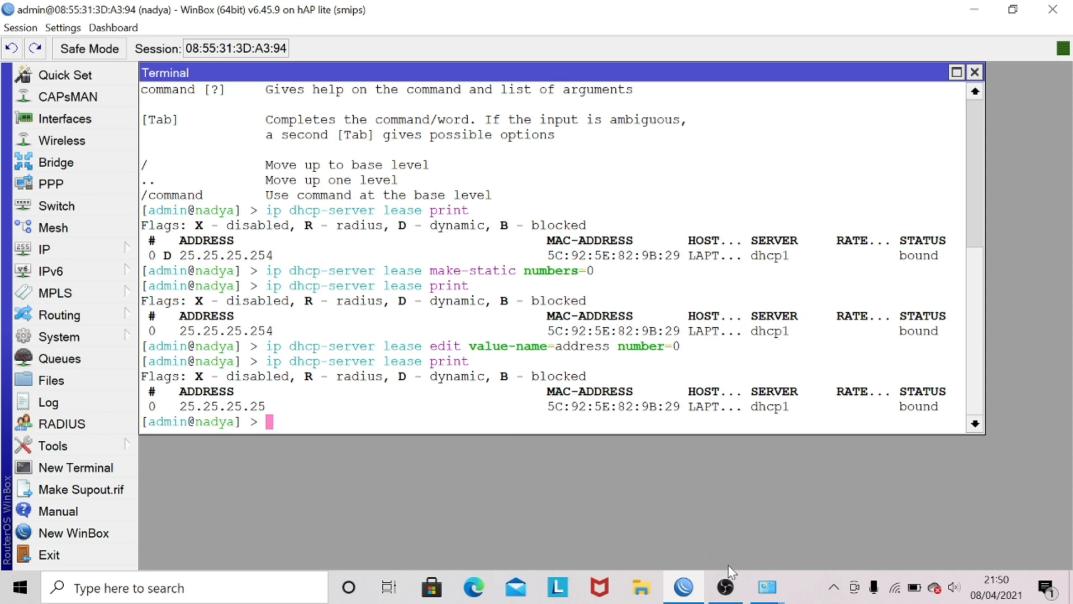
Step: Switch to Network Connections, then disable and re-enable the Ethernet 5 adapter to renew its DHCP lease
mouse_move(768, 587)
left_click(855, 508)
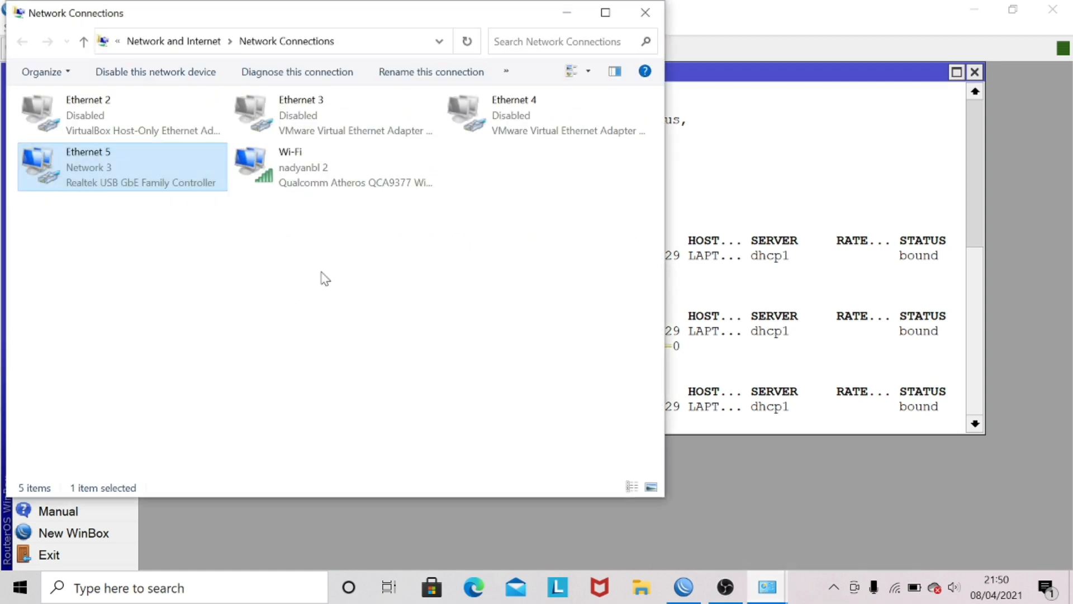
right_click(172, 180)
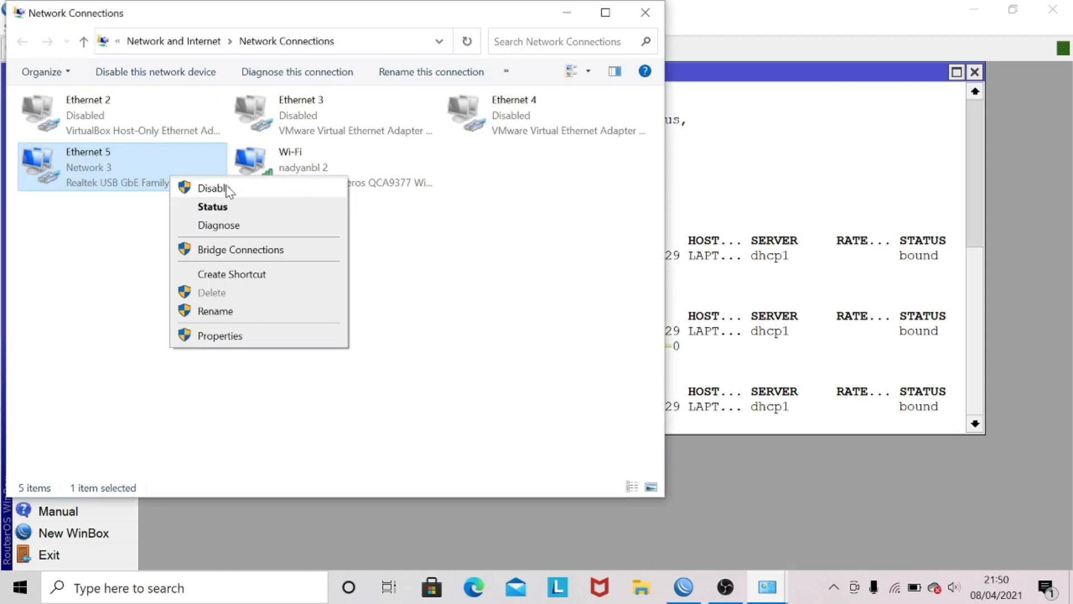
left_click(226, 188)
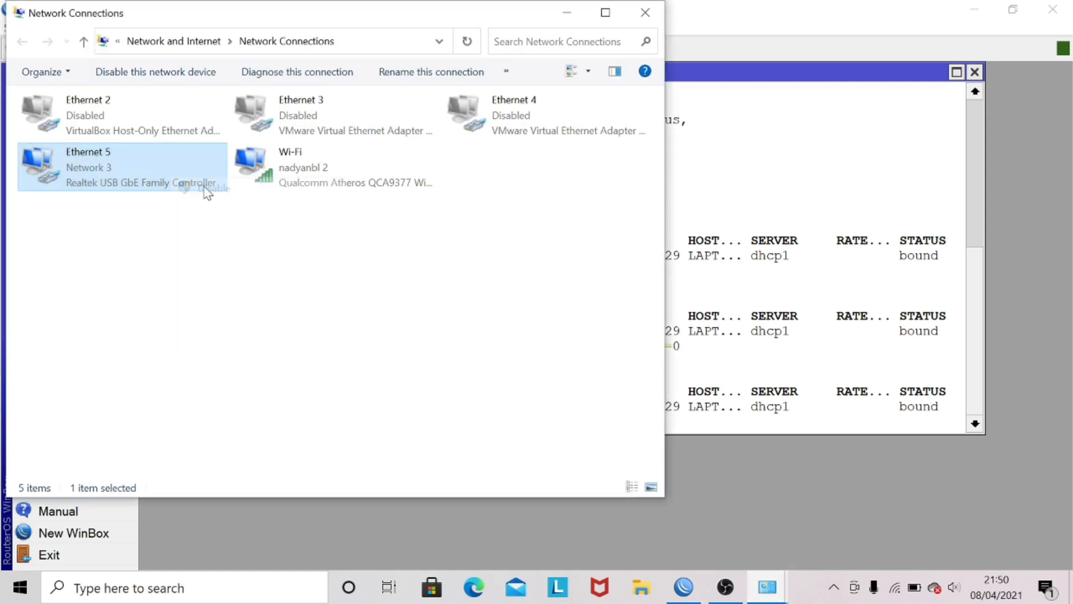
right_click(166, 186)
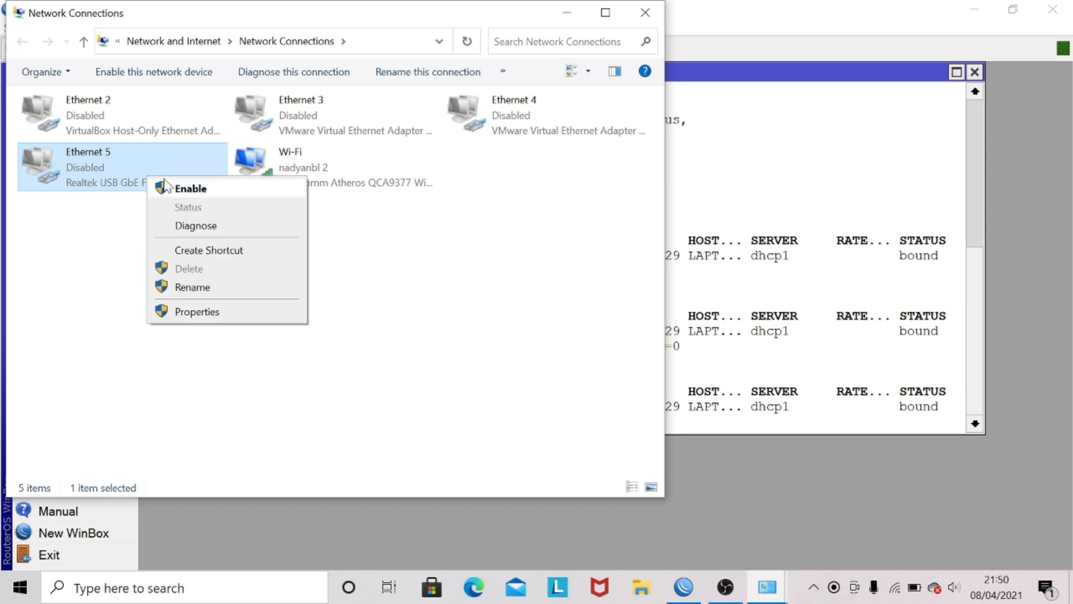
left_click(184, 188)
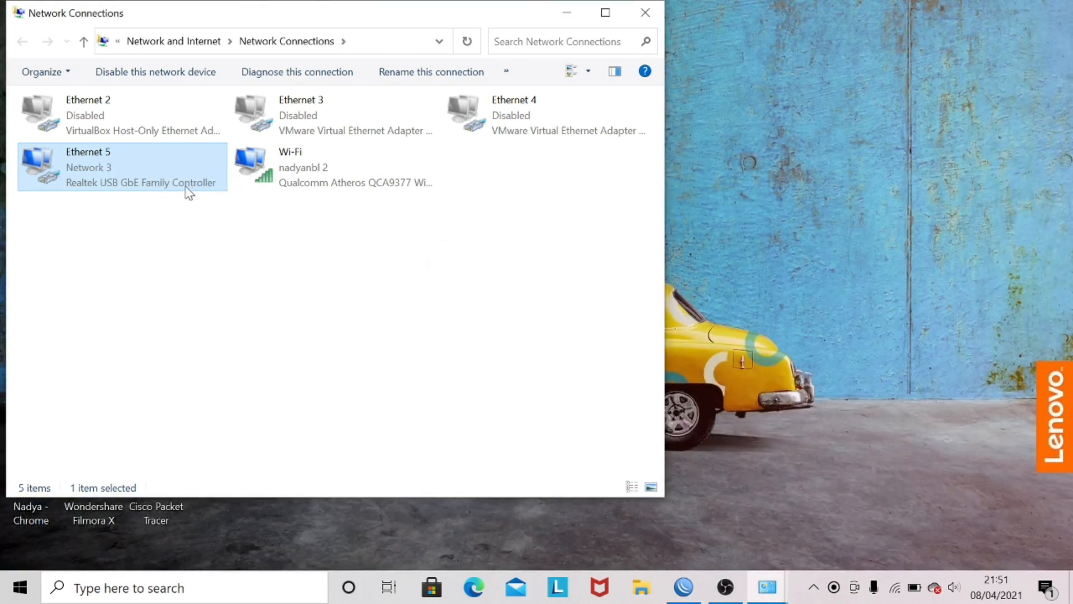
Step: Examine Ethernet 5's connection details for its IPv4 address and lease information, then close them and minimize Network Connections
right_click(147, 178)
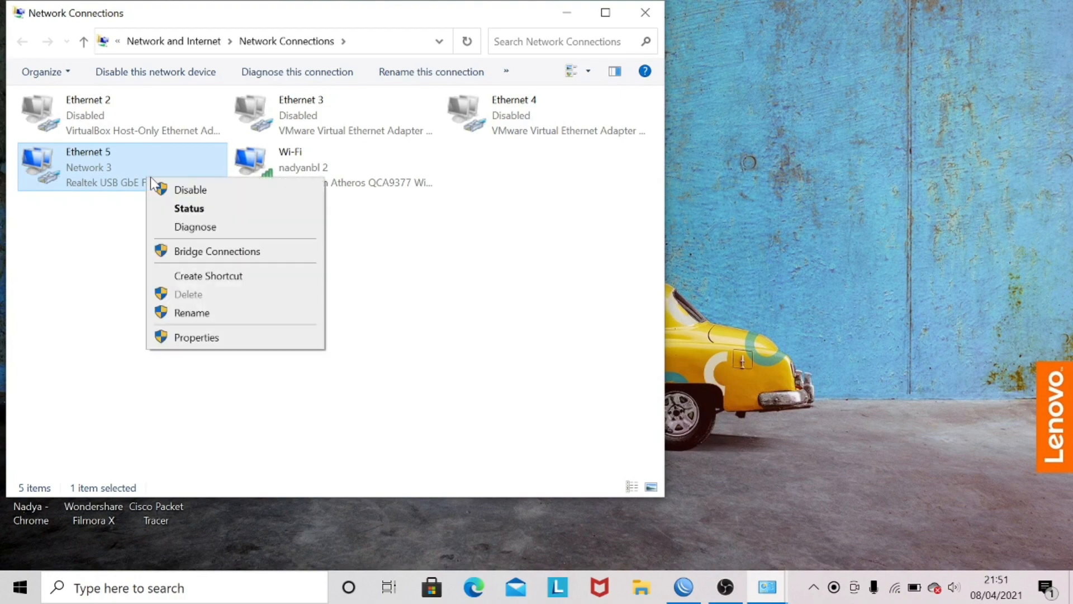
left_click(162, 209)
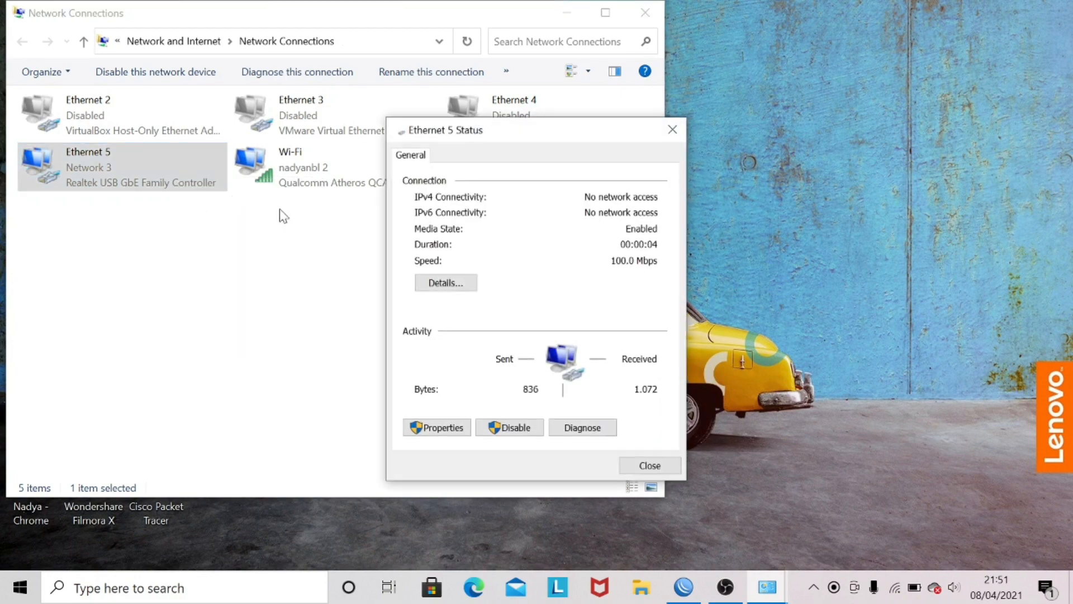
left_click(429, 281)
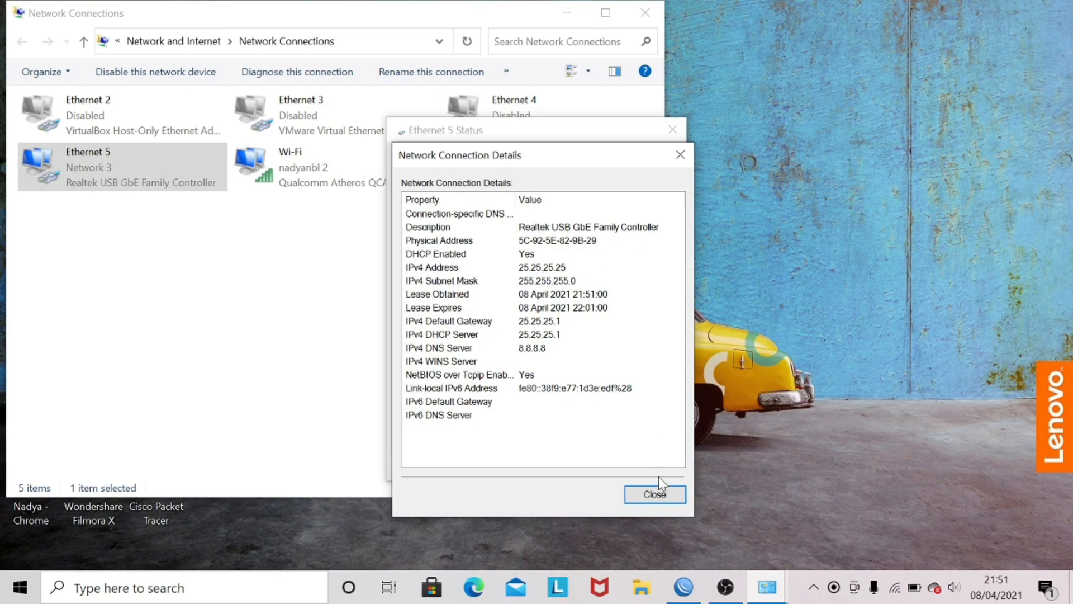
left_click(657, 494)
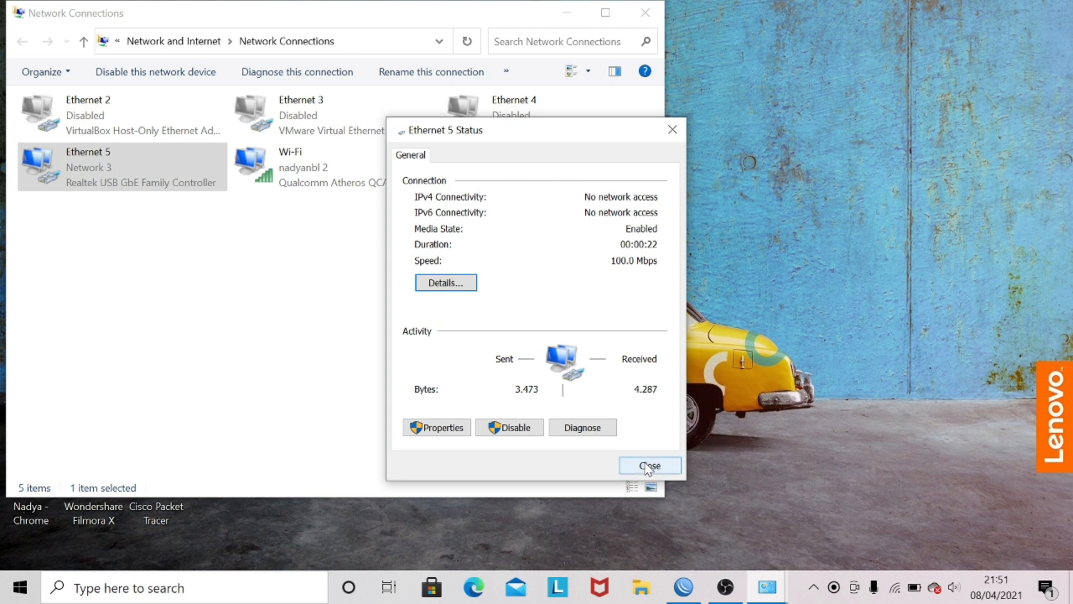
left_click(648, 464)
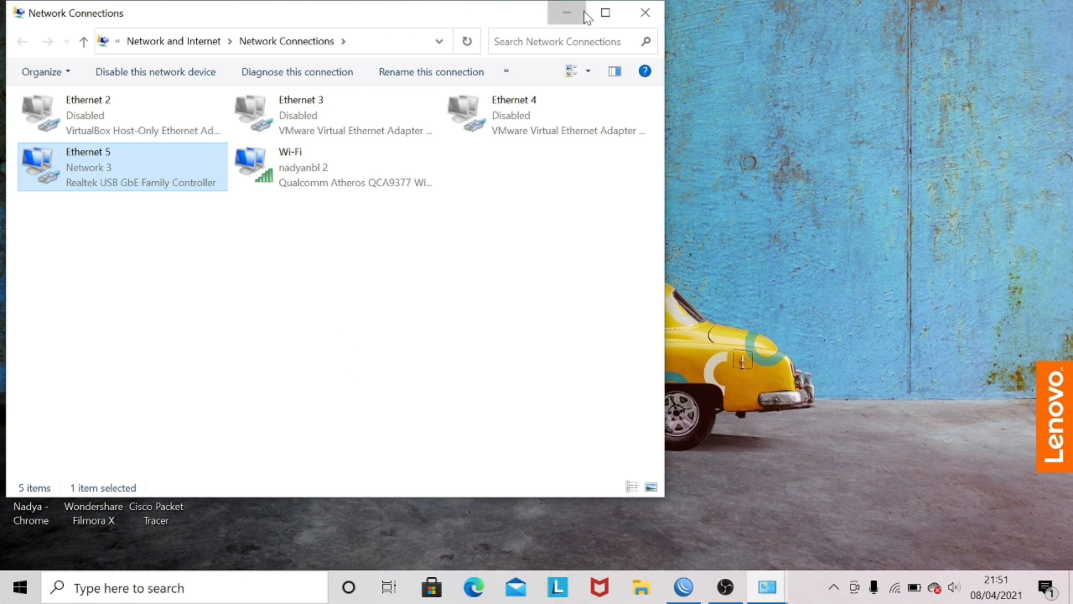
left_click(566, 12)
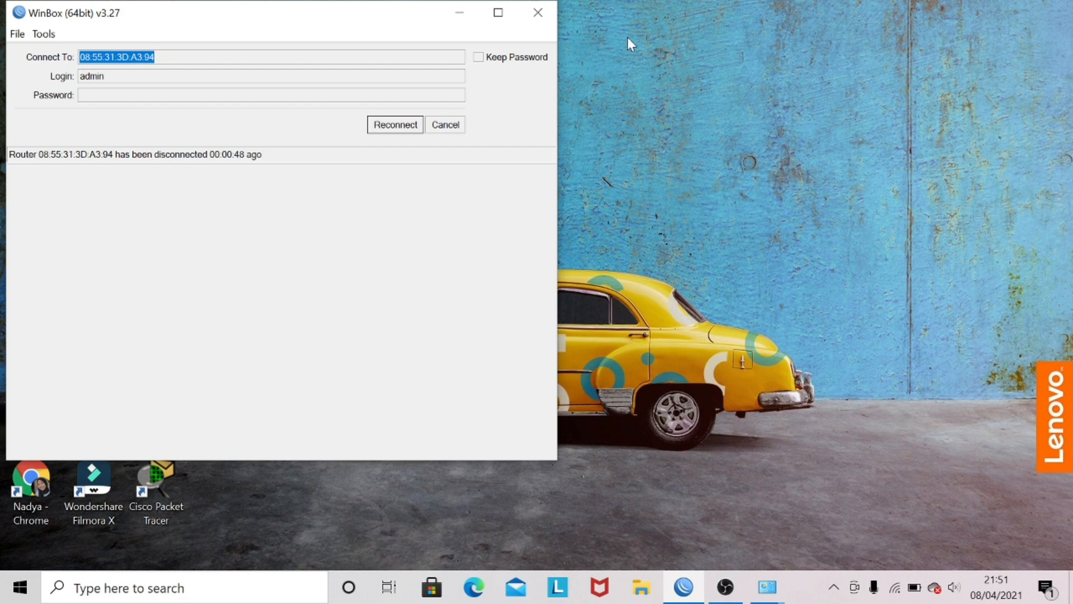
Step: In WinBox, cancel the pending reconnection and connect to the neighbor router with MAC address 08:55:31:3D:A3:95
left_click(441, 127)
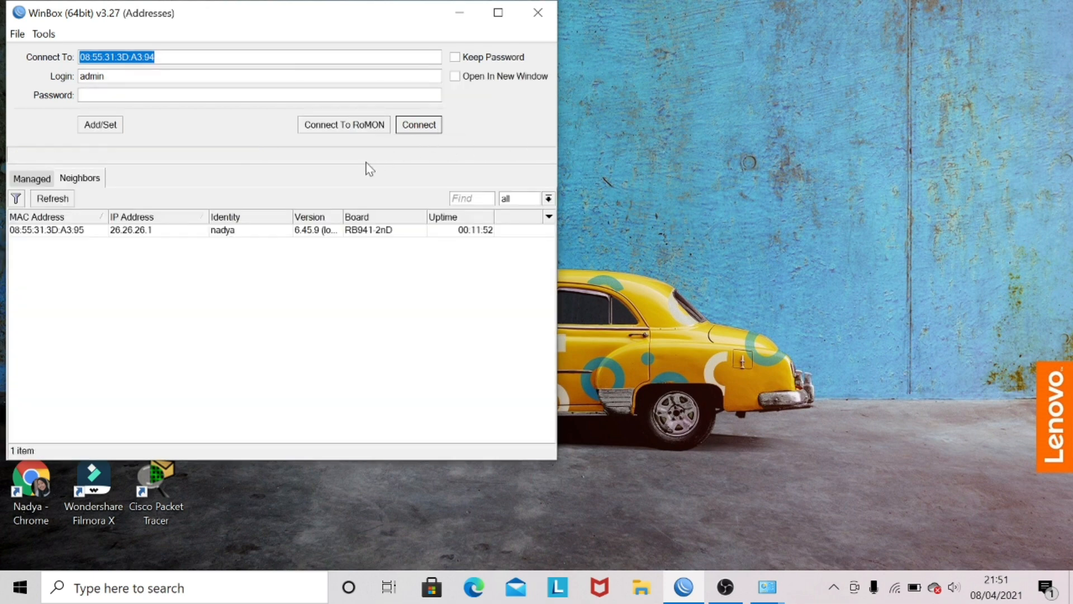
left_click(63, 232)
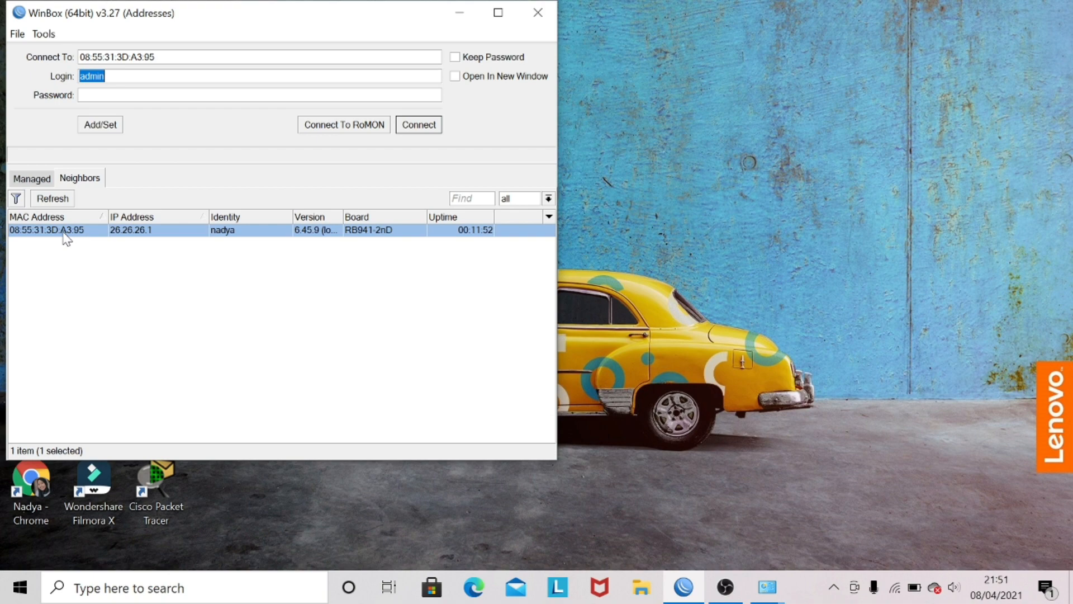
left_click(420, 127)
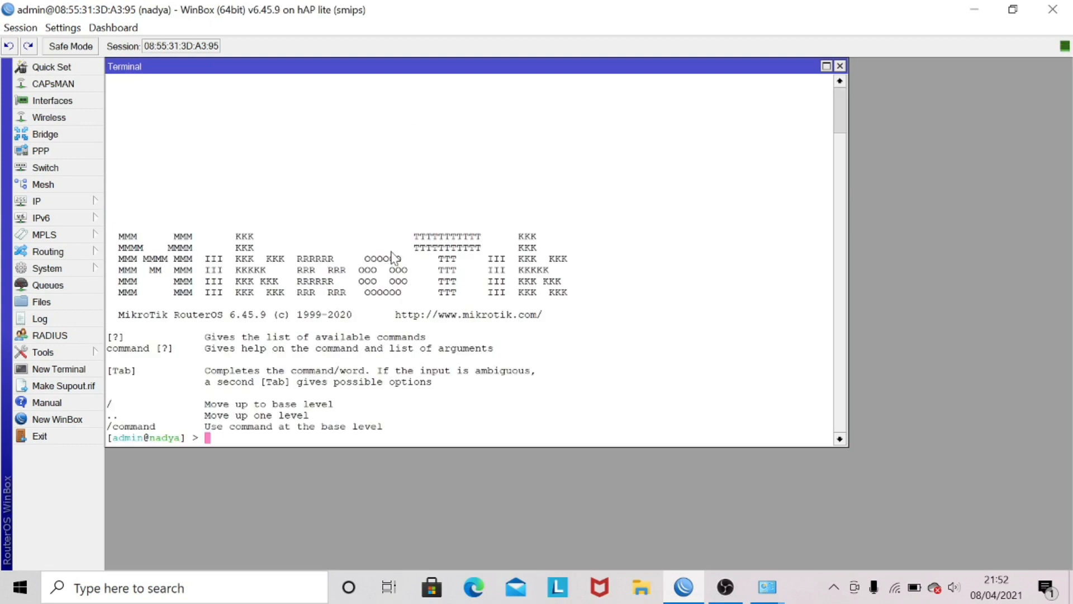
Step: Shrink the terminal window and zoom the WinBox interface in
left_click(76, 31)
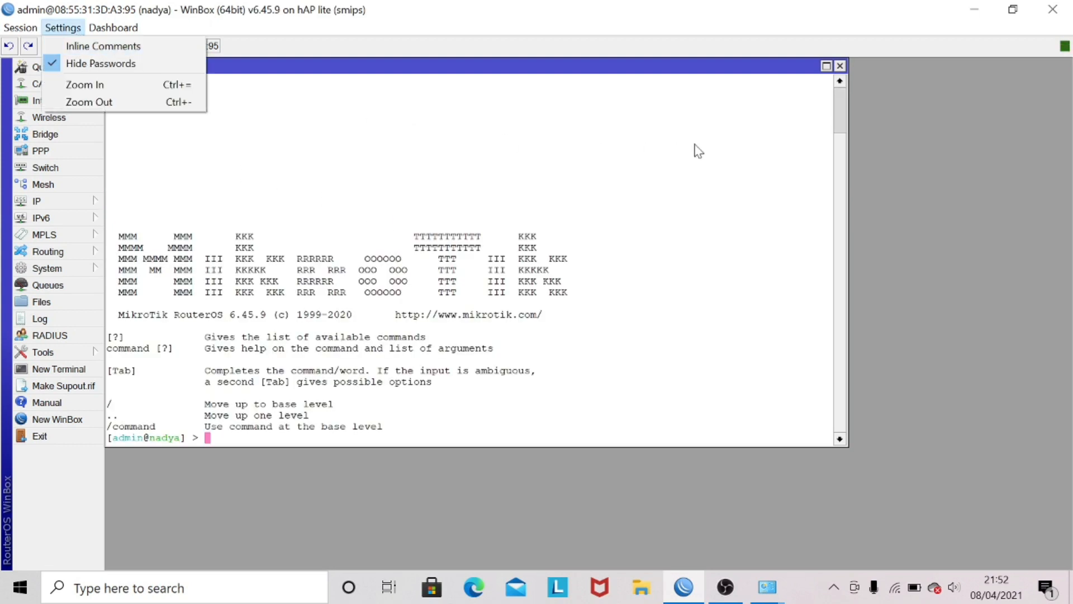
left_click(863, 455)
left_click_drag(851, 446, 712, 365)
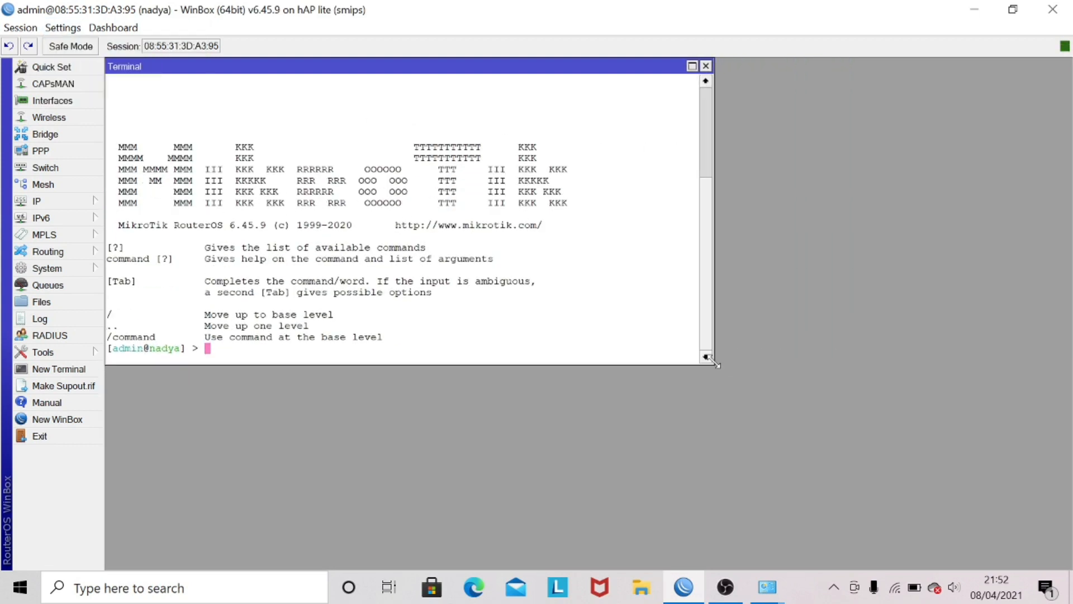
left_click(55, 28)
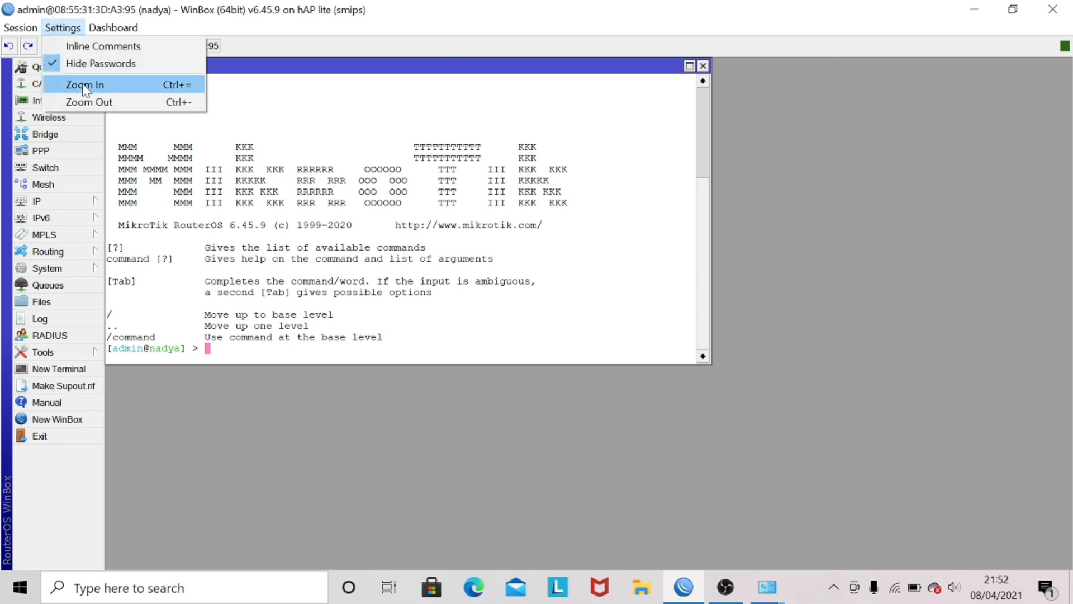
left_click(85, 83)
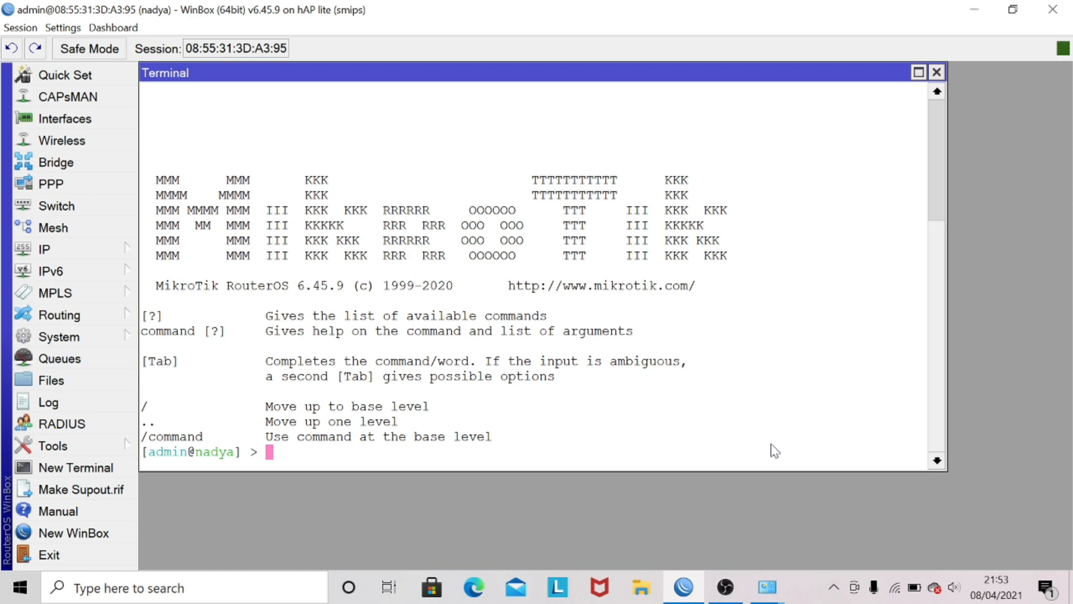
Step: Switch to Network Connections, then disable and re-enable the Ethernet 5 adapter to request a fresh DHCP lease
left_click(768, 585)
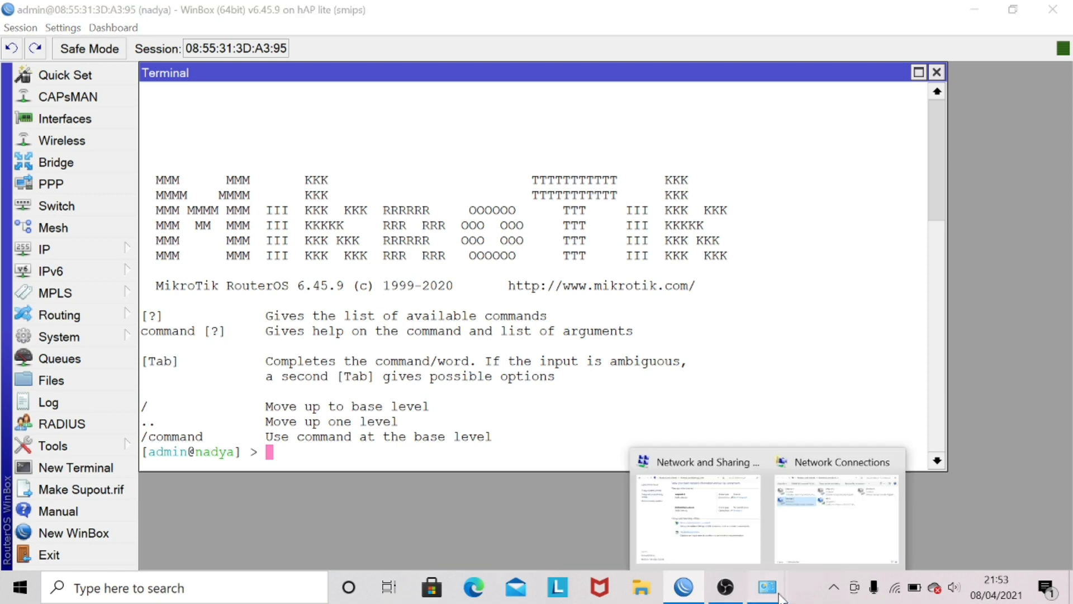
left_click(836, 508)
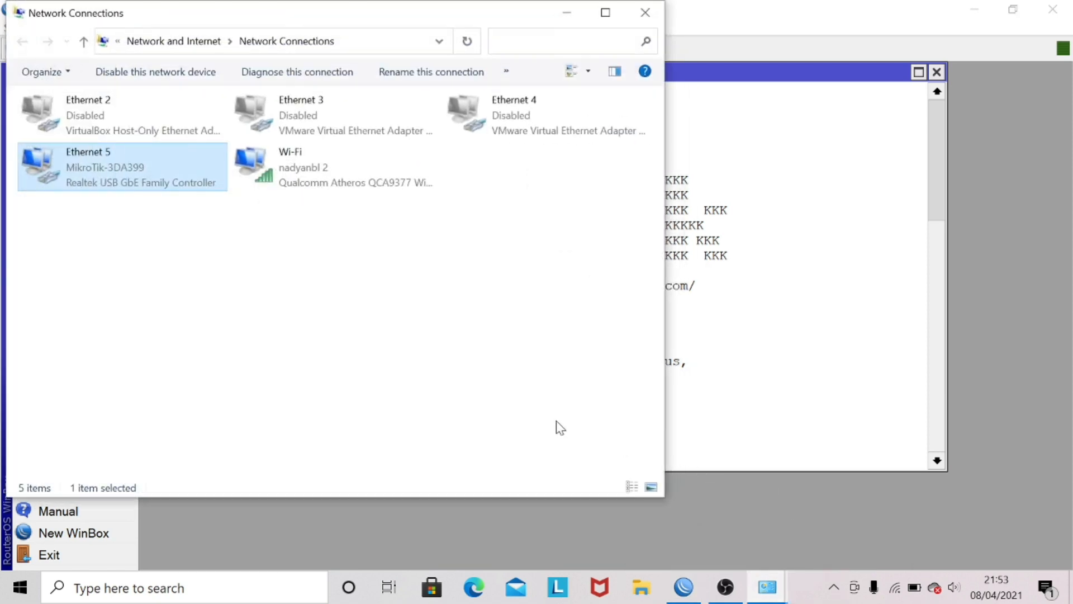
right_click(93, 164)
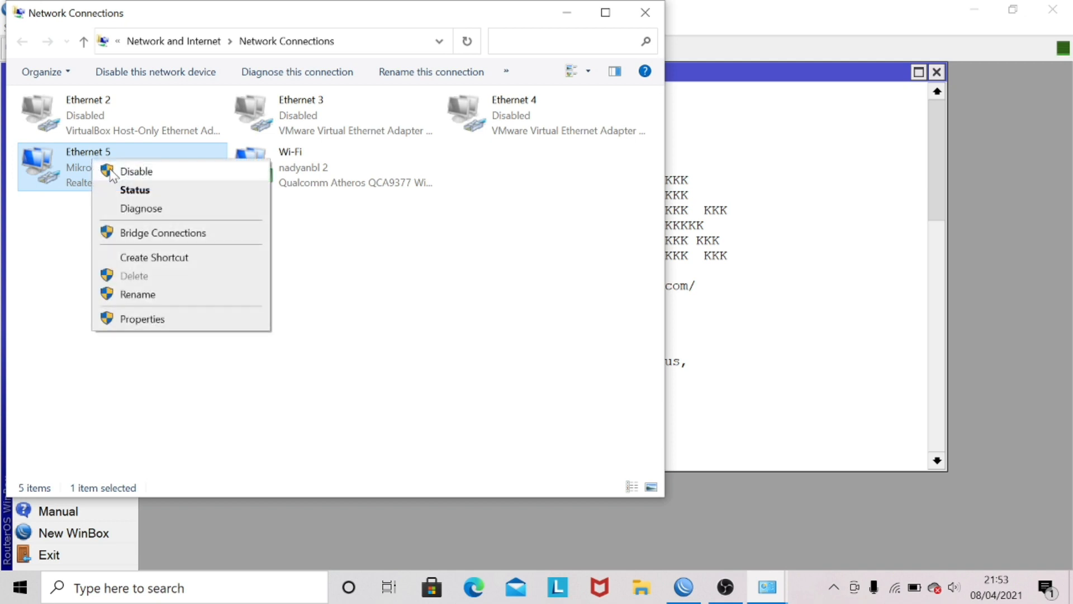
left_click(110, 172)
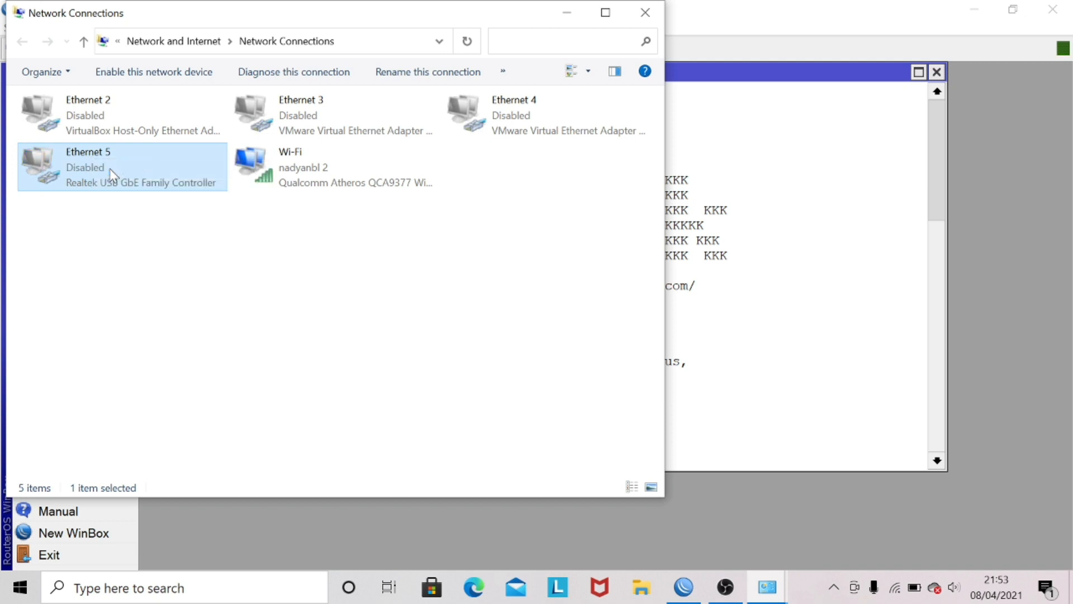
right_click(110, 172)
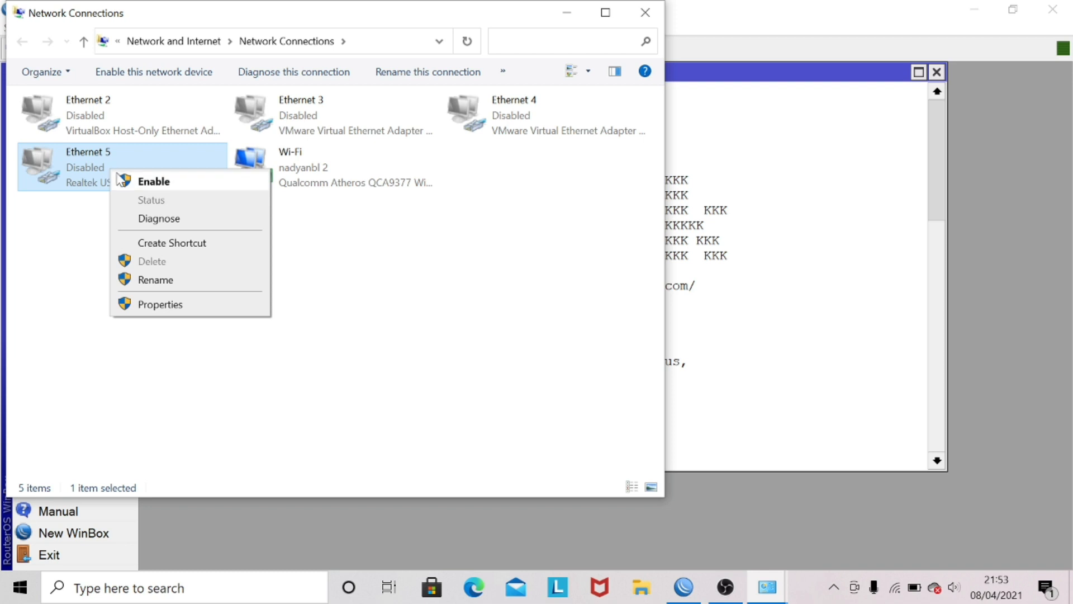
left_click(127, 180)
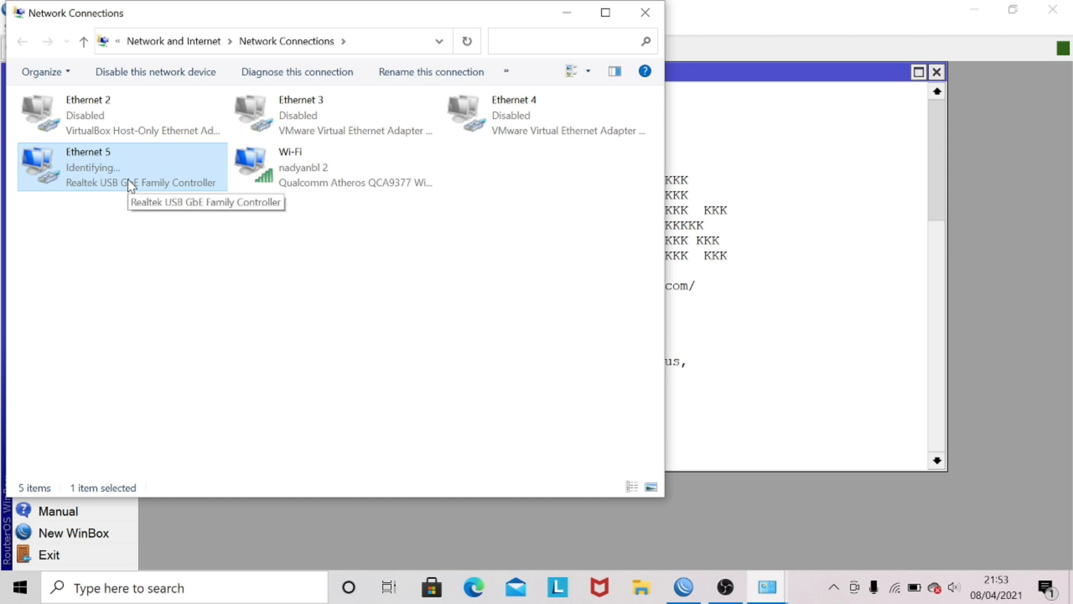
Step: Examine Ethernet 5's connection details for its IPv4 address, default gateway and DNS server, then close the details and status windows
right_click(114, 162)
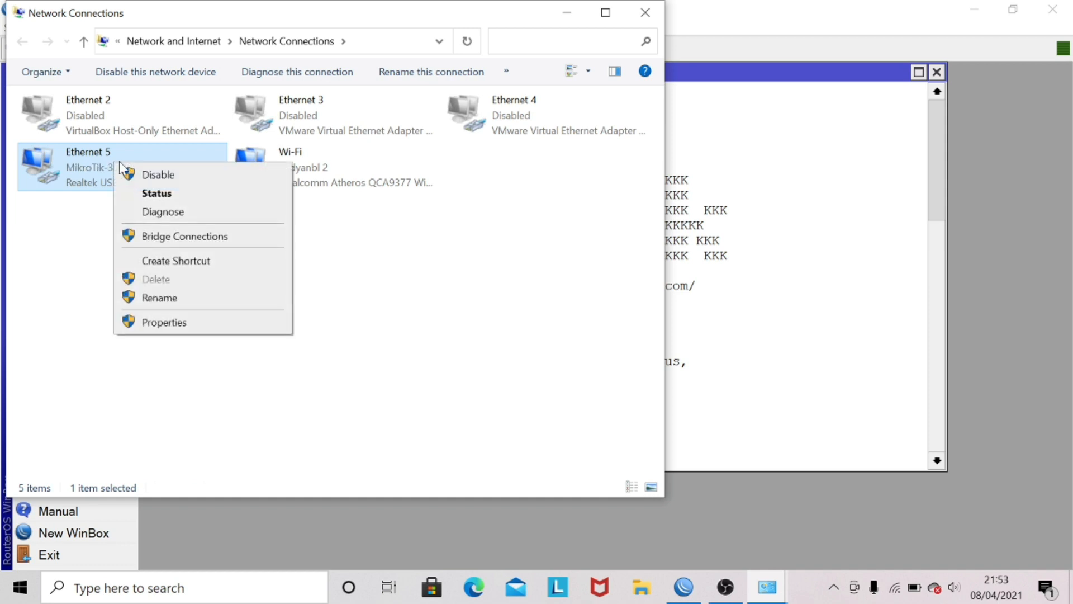
left_click(155, 194)
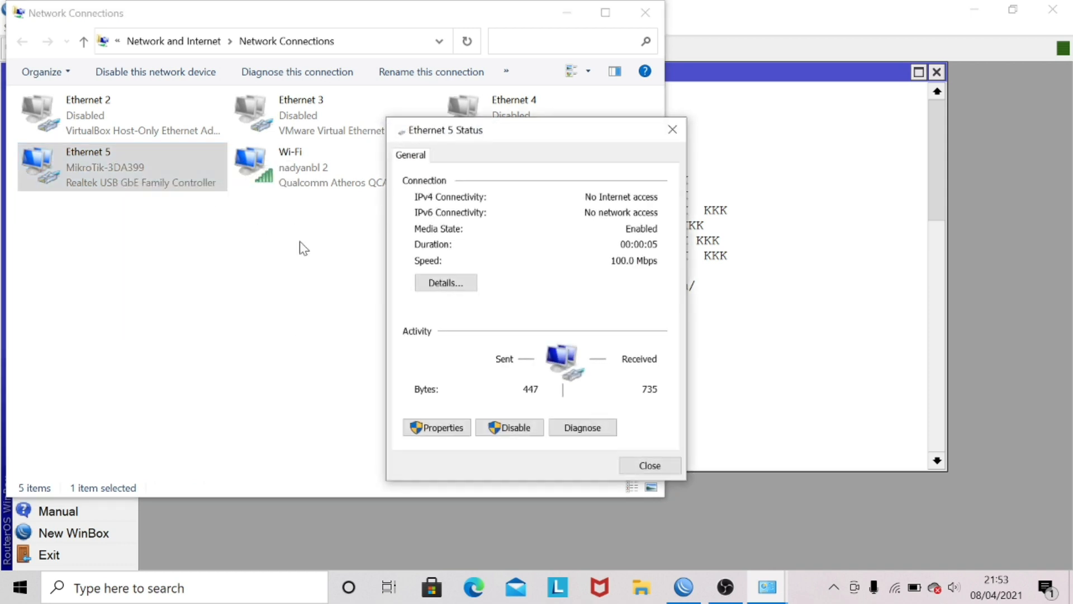
left_click(441, 283)
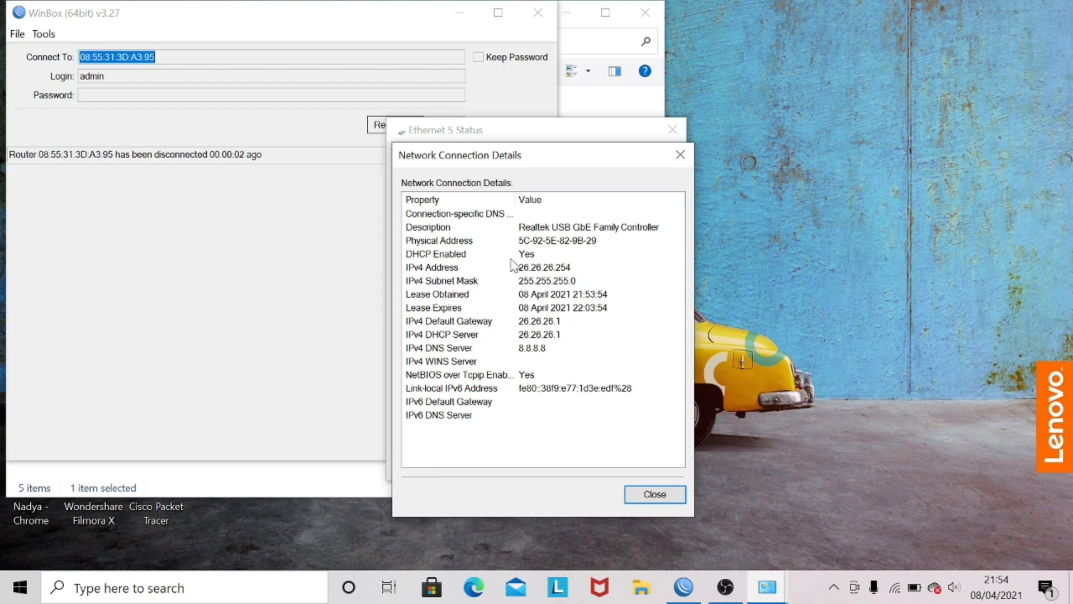
left_click(407, 271)
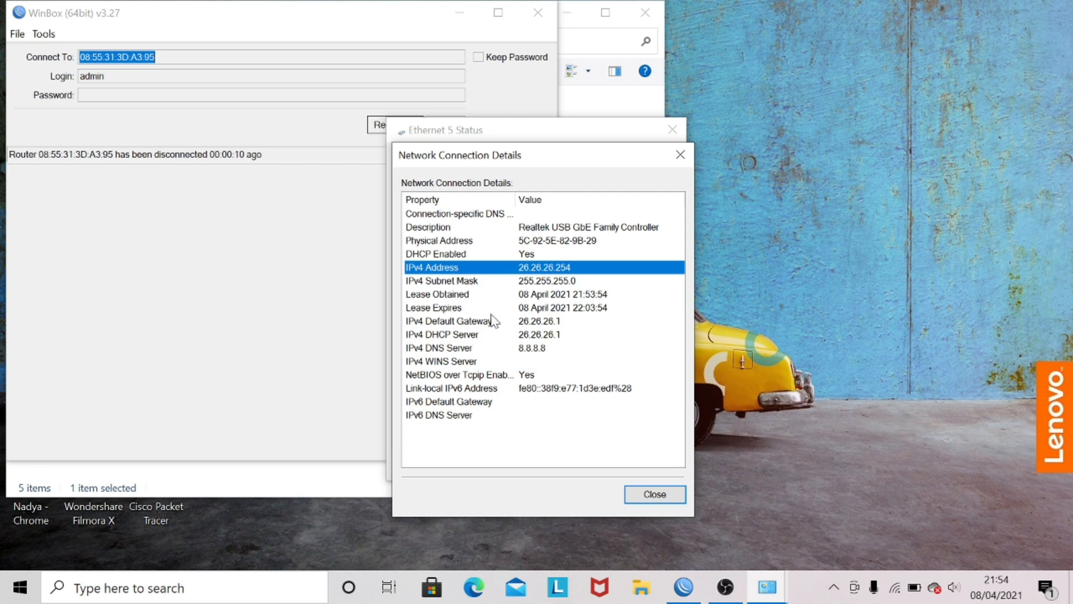
left_click(438, 322)
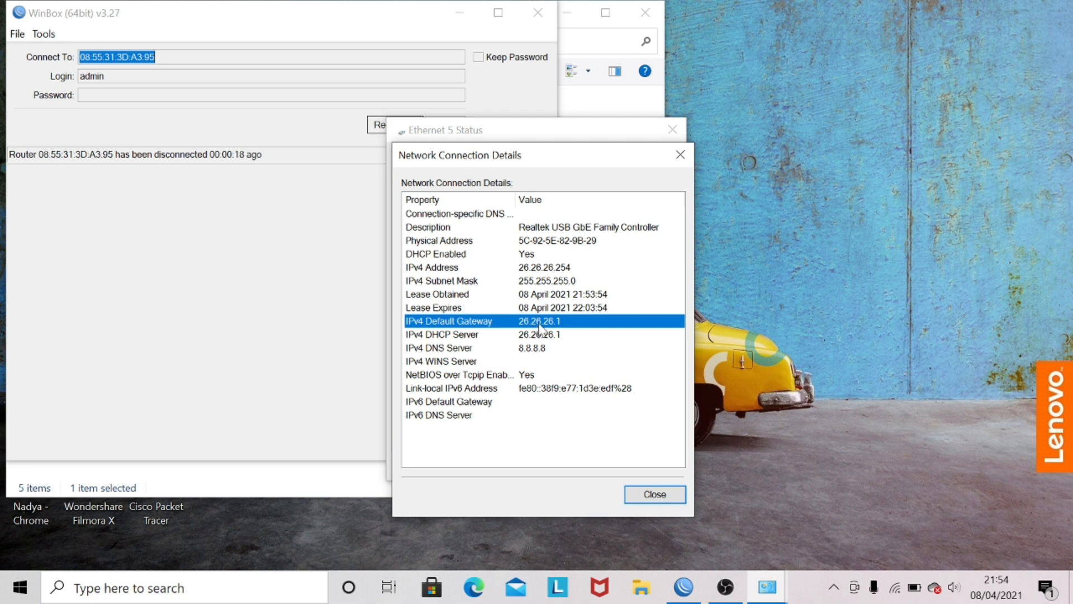
left_click(473, 362)
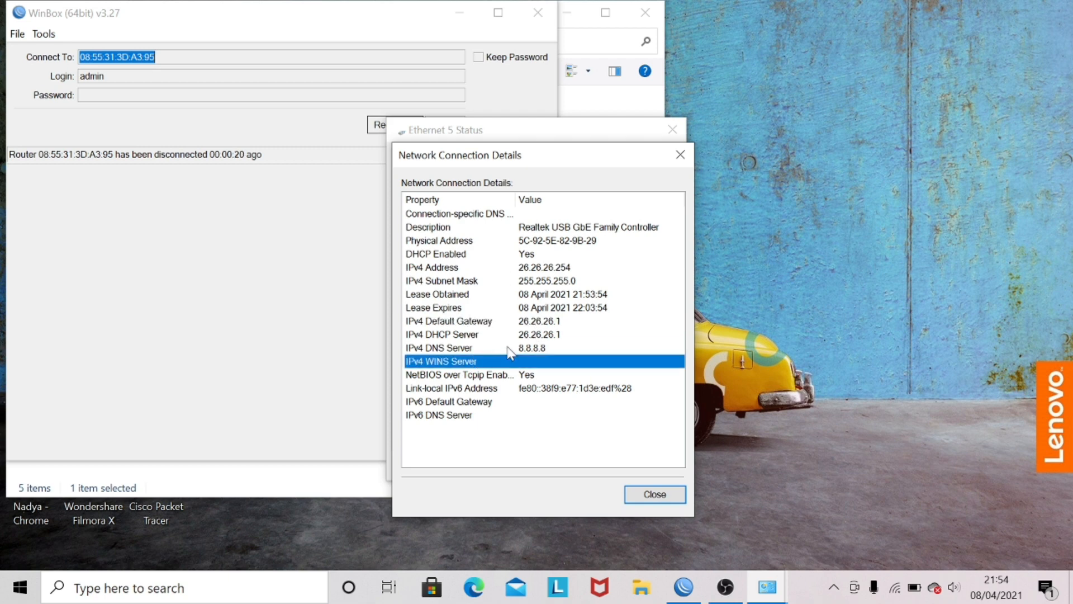
left_click(512, 349)
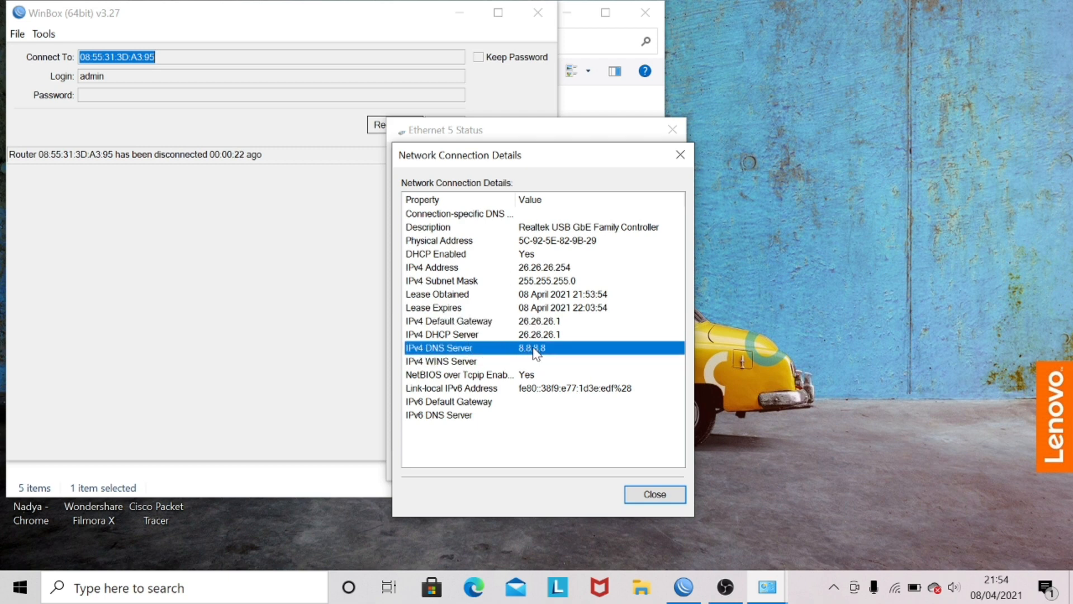
left_click(653, 498)
left_click(648, 471)
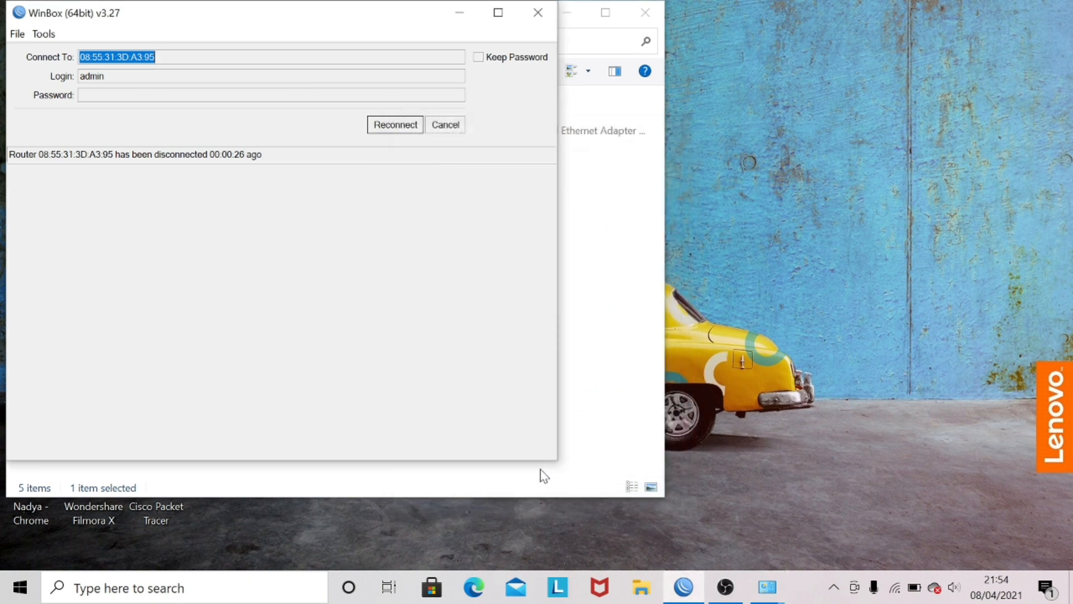
Step: Reconnect WinBox to the disconnected router and list its DHCP server leases in the terminal
left_click(395, 132)
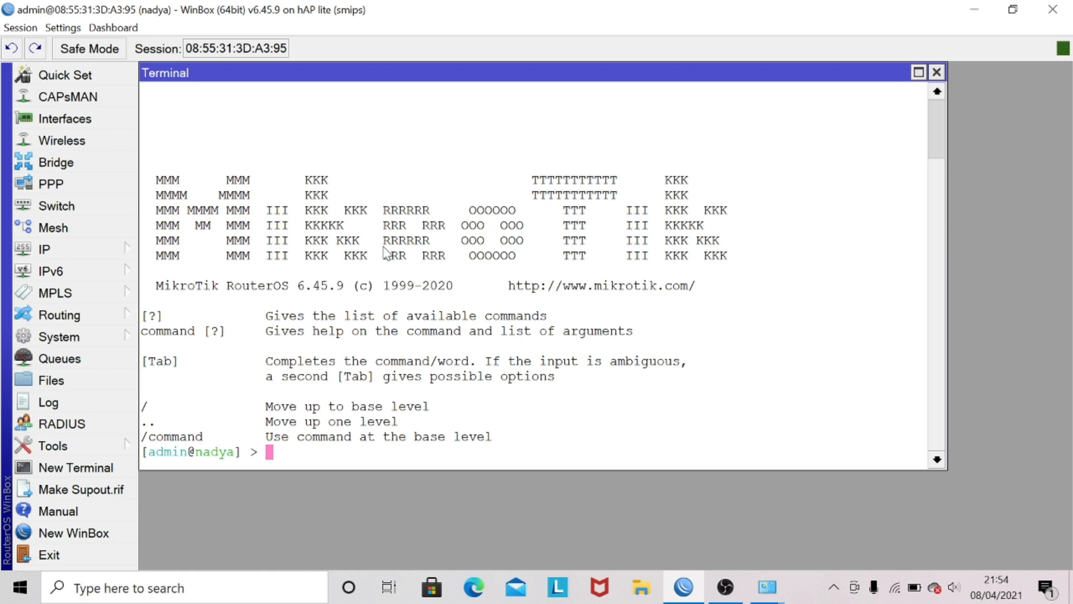
type("ip dhcp-server l")
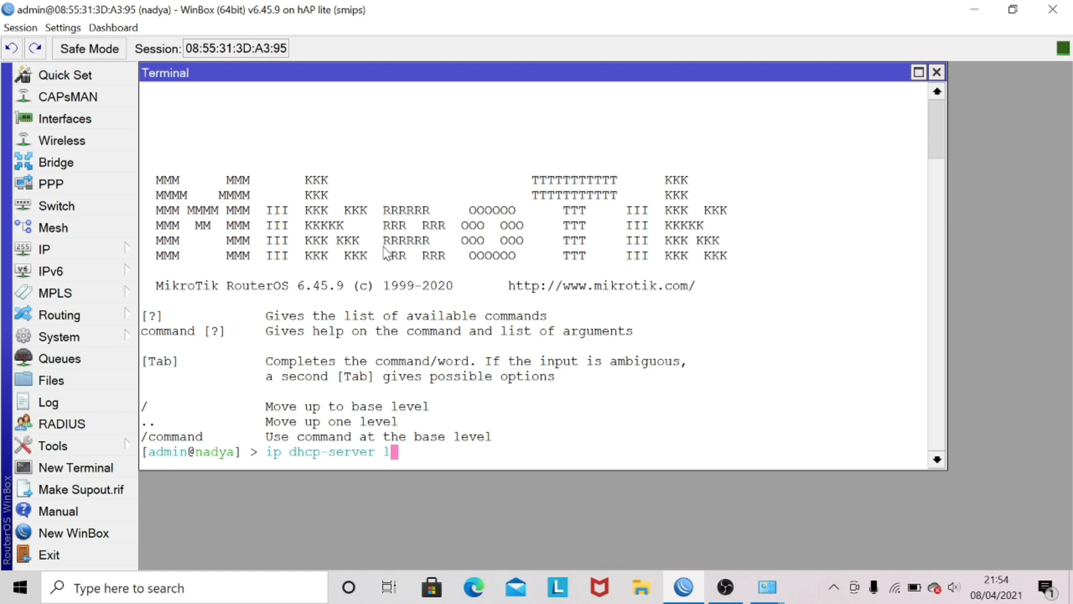
type("ease print")
key("Return")
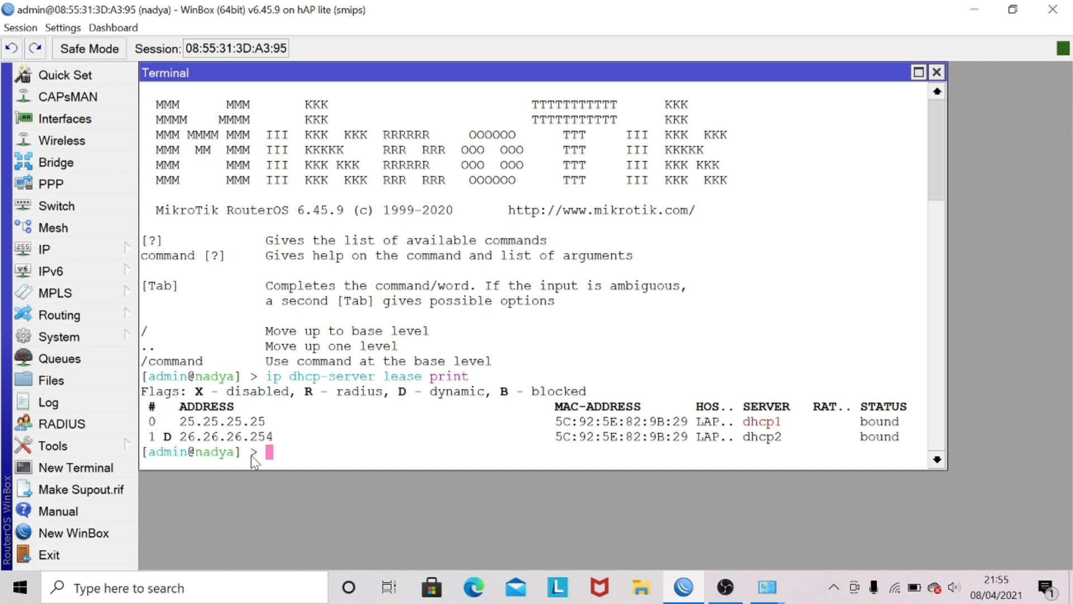
Step: Make DHCP lease number 1 static with the command ip dhcp-server lease make-static numbers=1
type("ip dhcp-server")
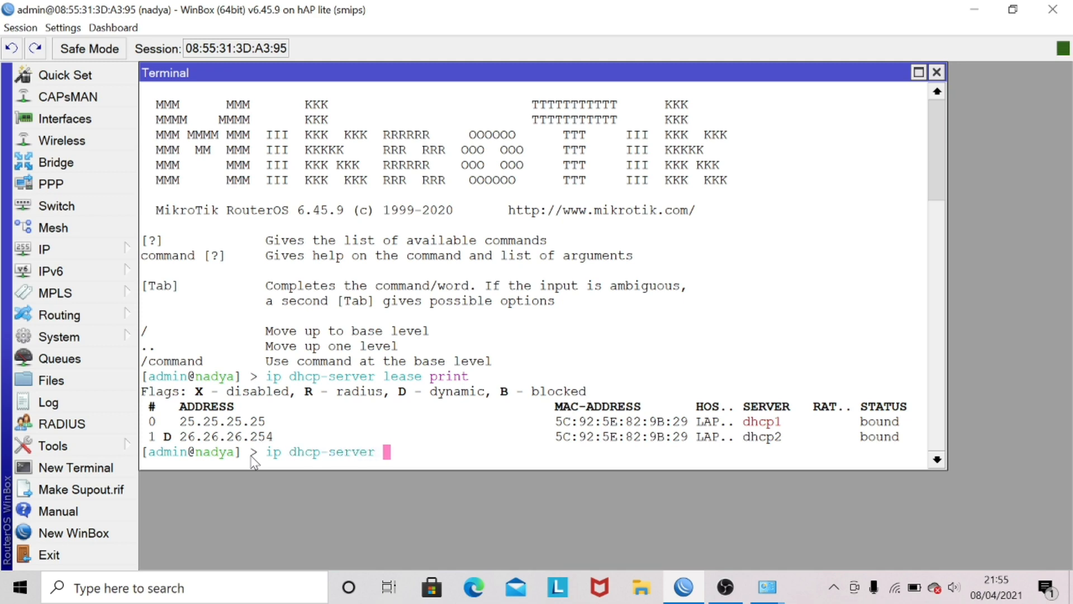
type(" lease make-")
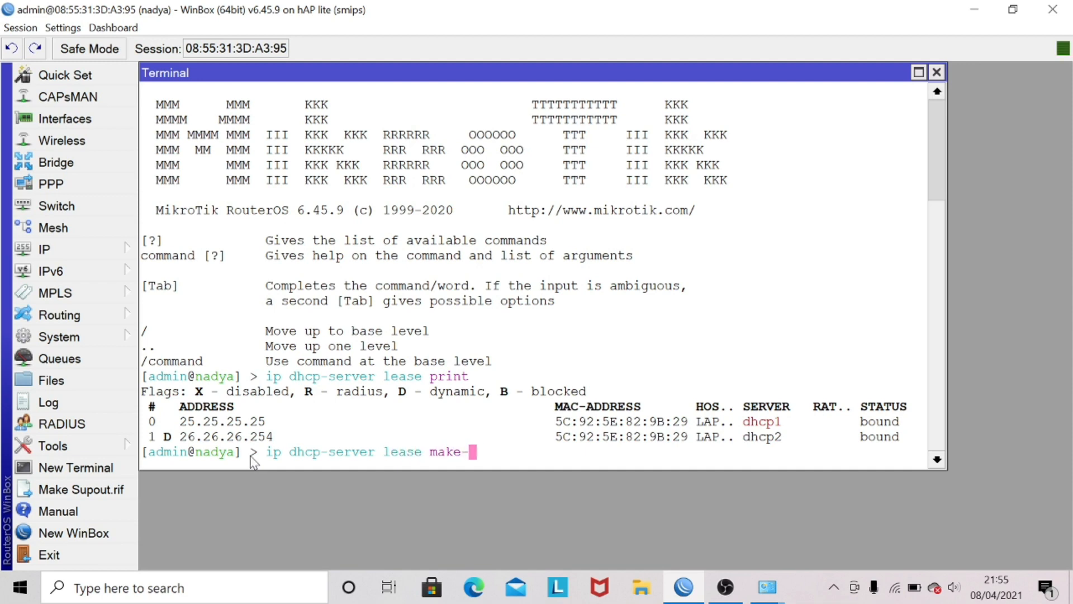
key("Tab")
type("numbers")
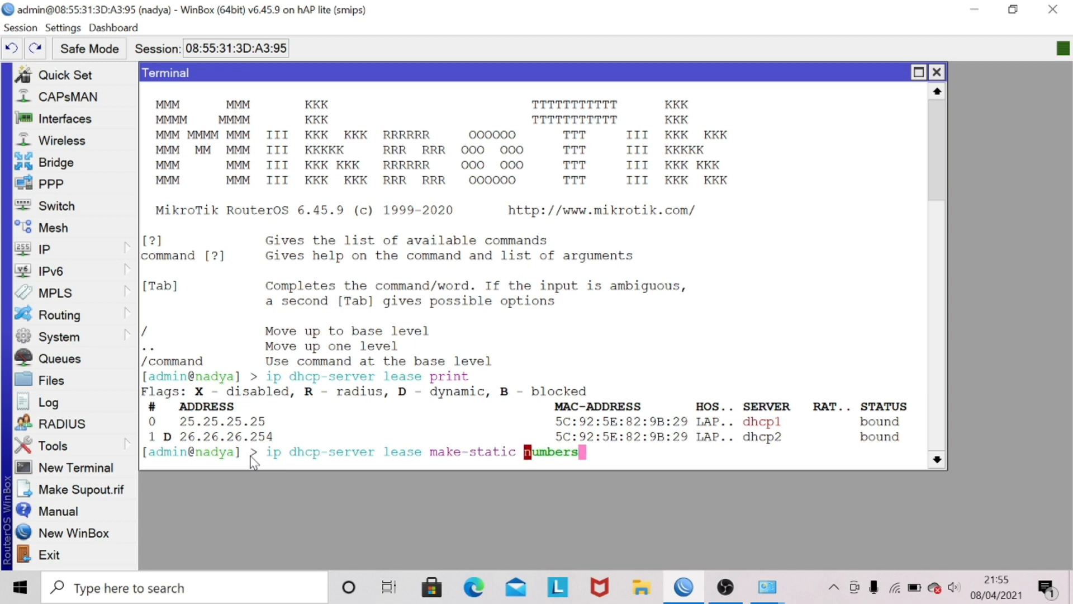
type("=1")
key("Return")
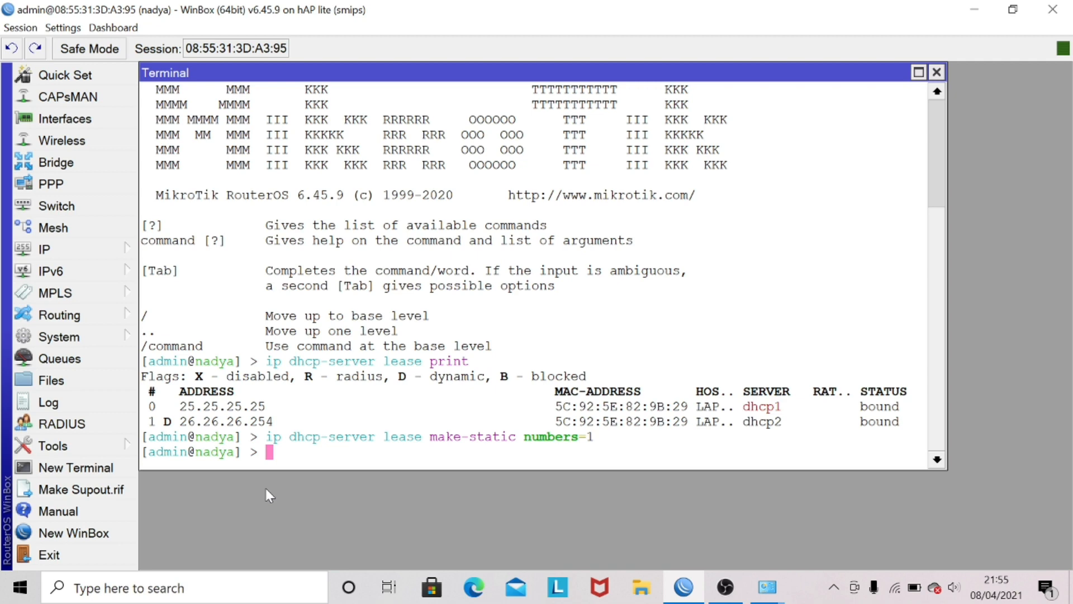
Step: List the DHCP leases again and compare lease 1's dynamic flag with the previous listing
key("Up")
key("Up")
key("Up")
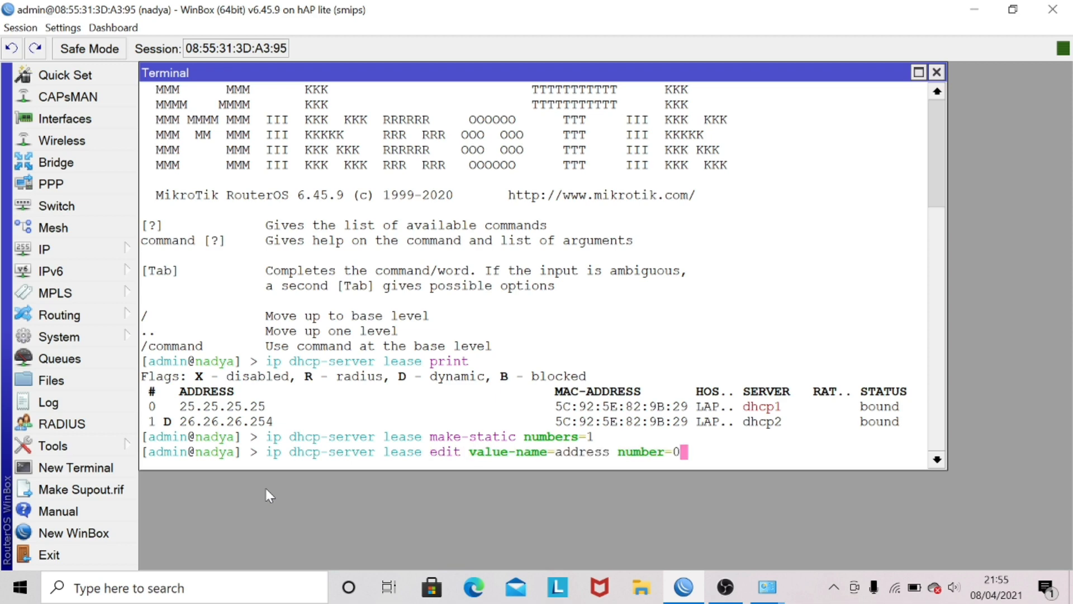
key("Down")
key("Return")
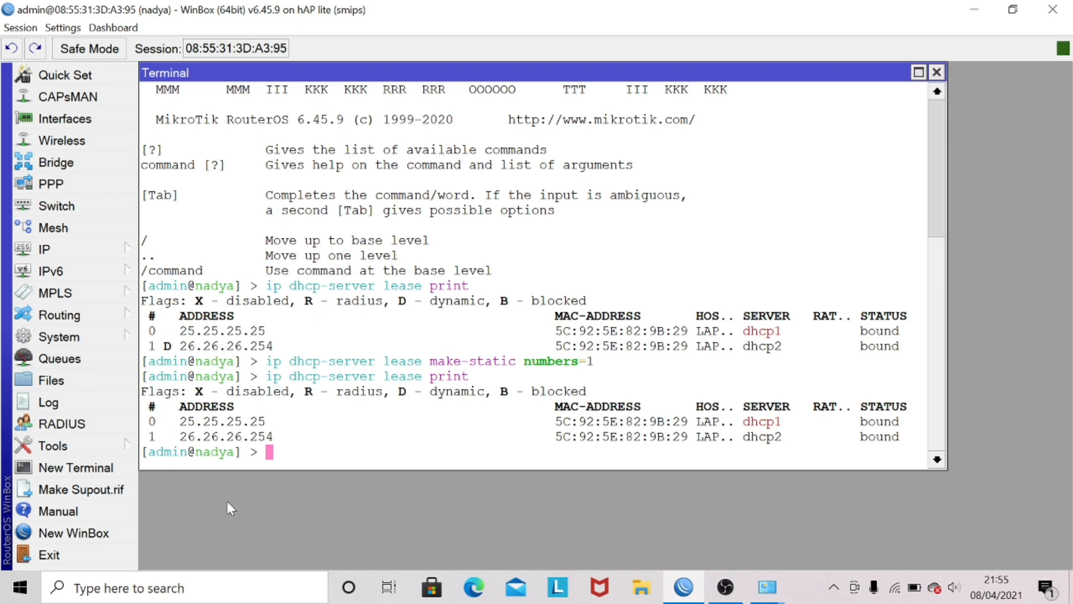
left_click_drag(150, 440, 190, 443)
left_click_drag(149, 342, 178, 345)
Step: Edit lease number 1's address with ip dhcp-server lease edit value-name=address number=1, set it to 26.26.26.26 and save
left_click(307, 448)
type("ip dhcp")
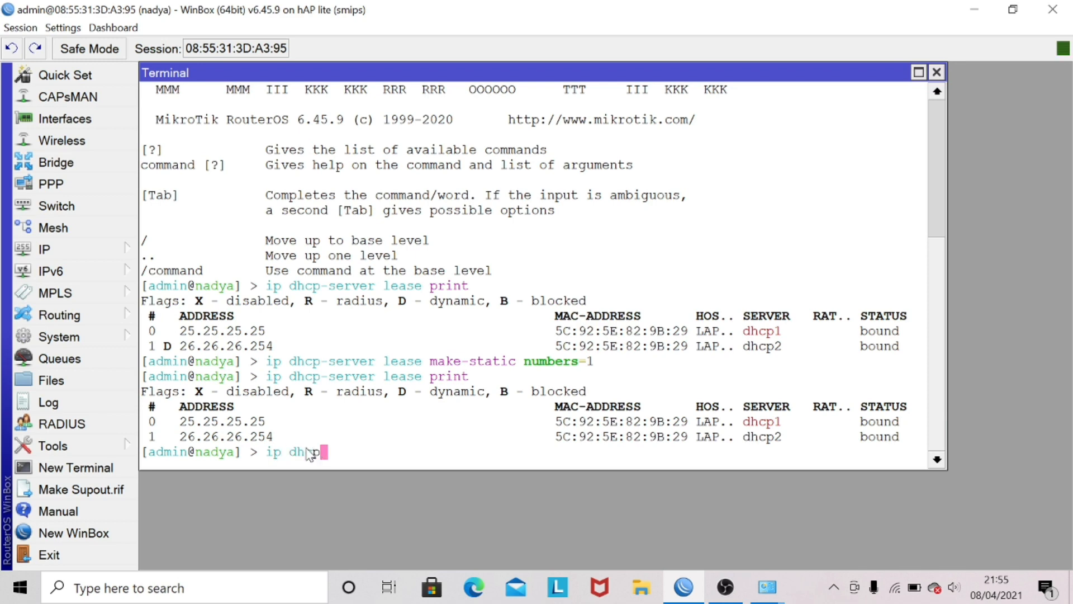
type("-server l")
type("e")
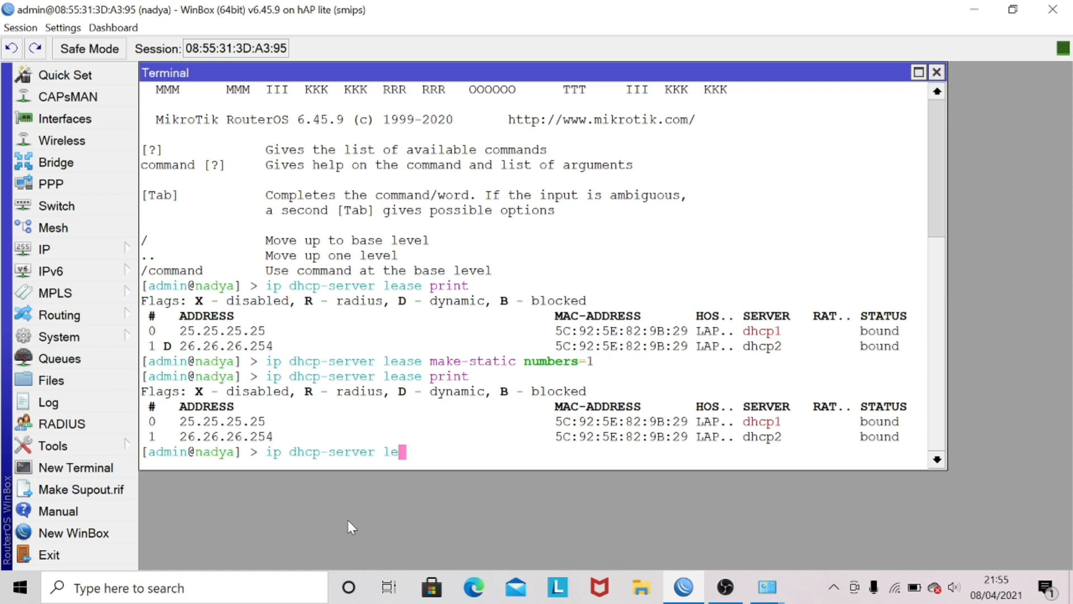
type("ase edit va")
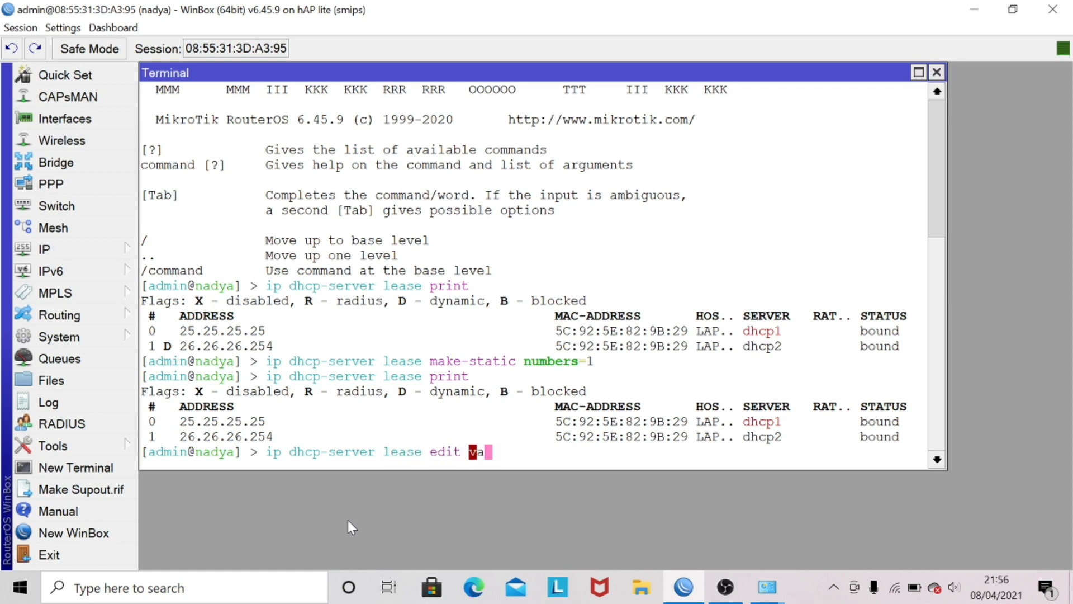
type("lue-name=")
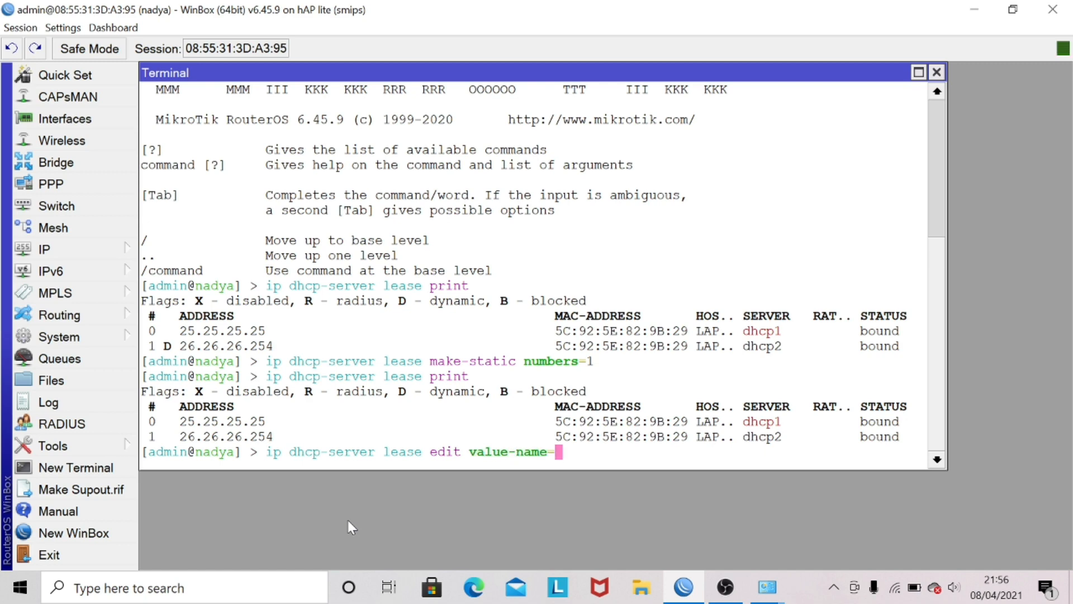
type("address number")
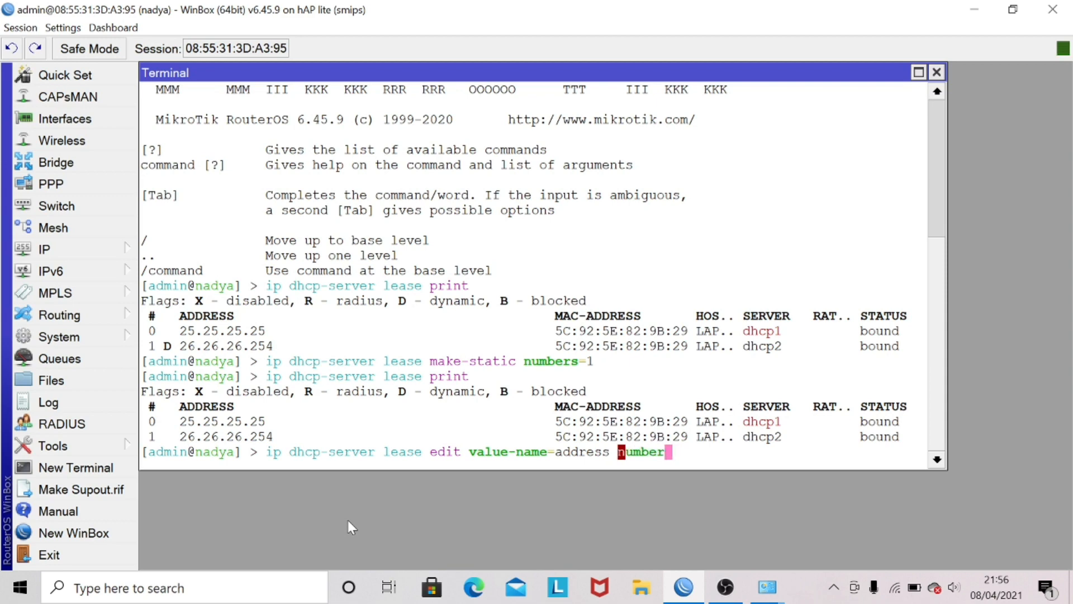
type("=1")
key("Return")
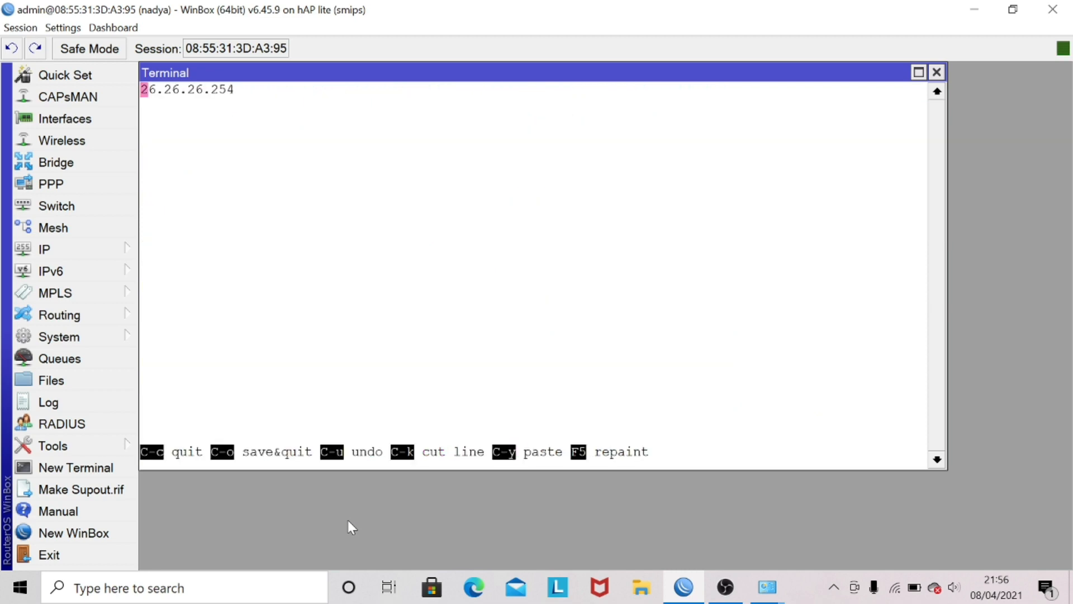
key("Right")
key("Right")
key("Right")
key("Right")
key("Right")
key("Right")
key("Right")
key("Right")
key("Right")
key("Right")
key("Right")
key("Right")
key("BackSpace")
key("BackSpace")
type("6")
key("ctrl+o")
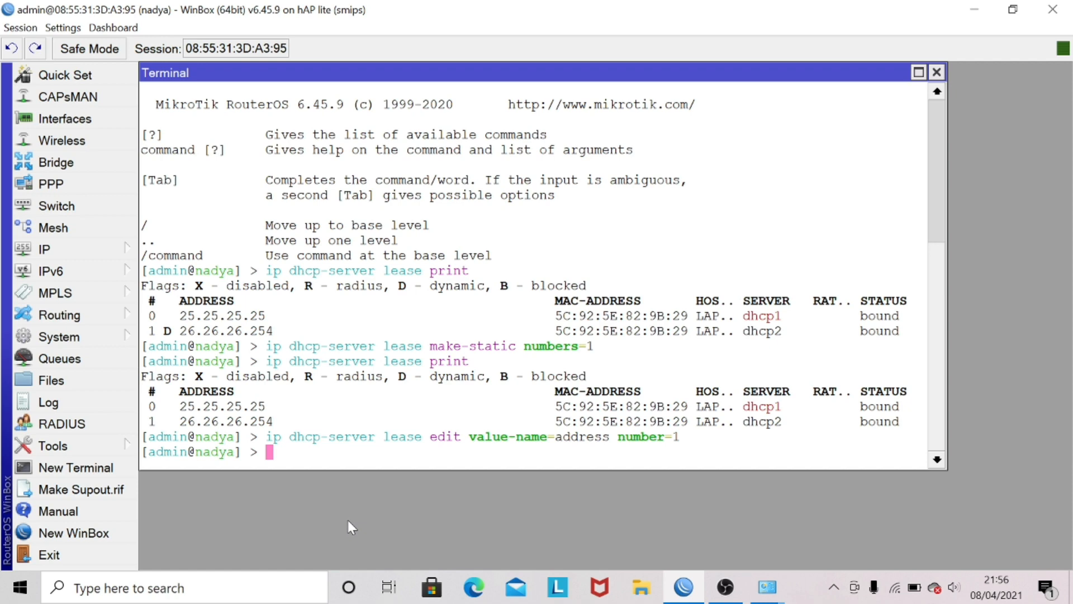
Step: List the DHCP server leases again in the terminal and check the address of lease number 1
key("Up")
key("Up")
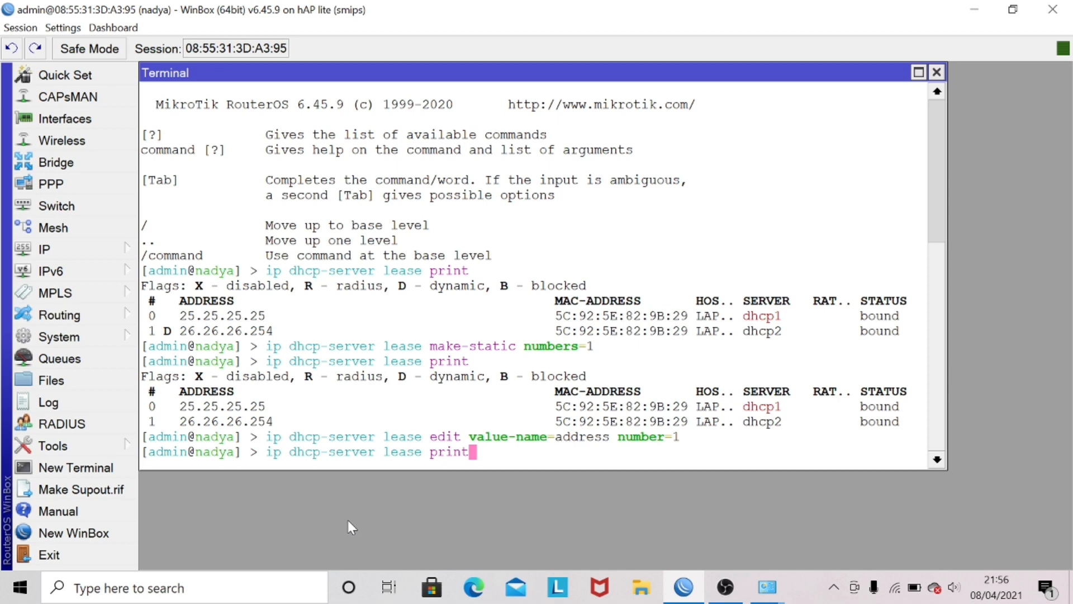
key("Return")
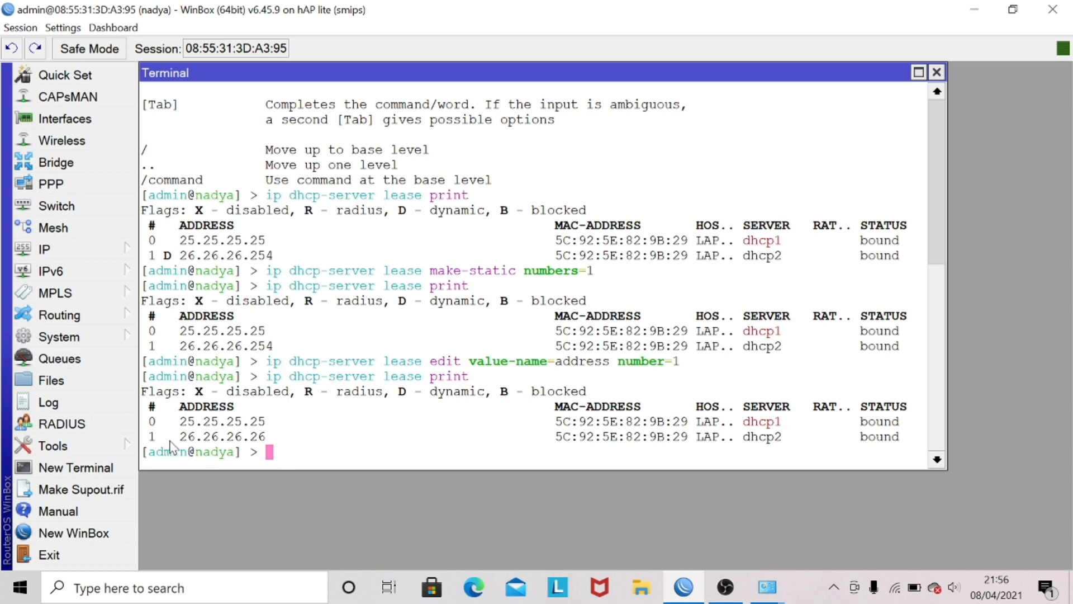
left_click_drag(168, 437, 269, 434)
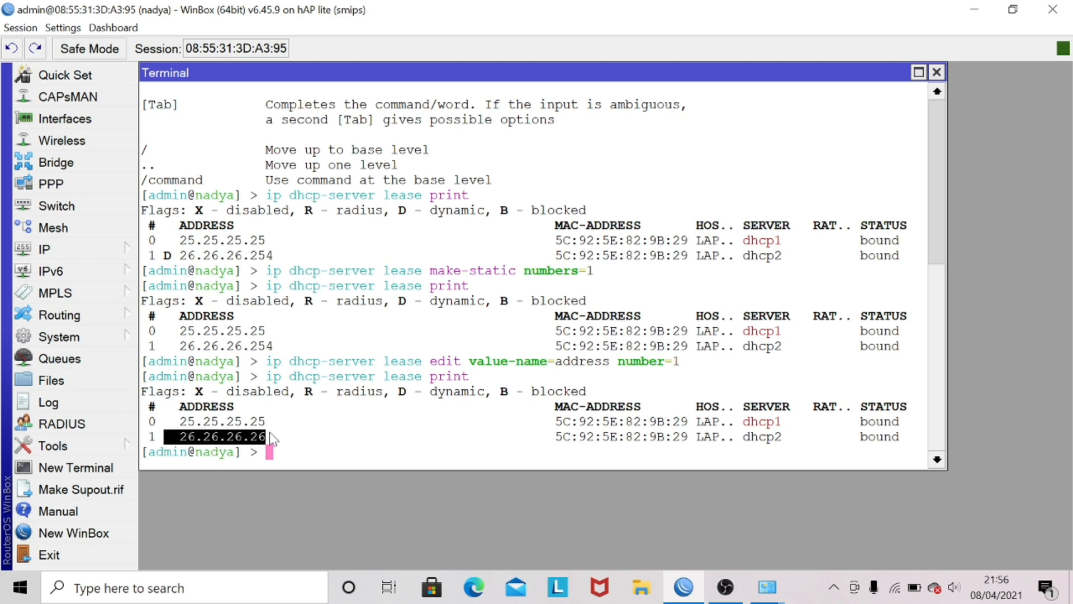
left_click(329, 433)
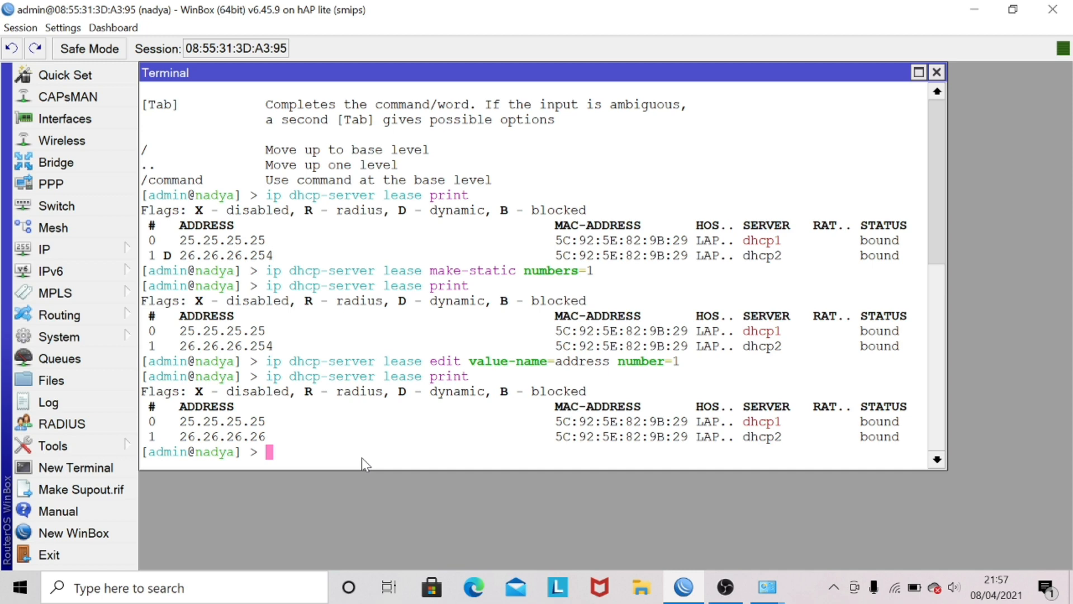
Step: Switch to the Windows Network Connections window, disable the Ethernet 5 adapter and enable it again
left_click(775, 590)
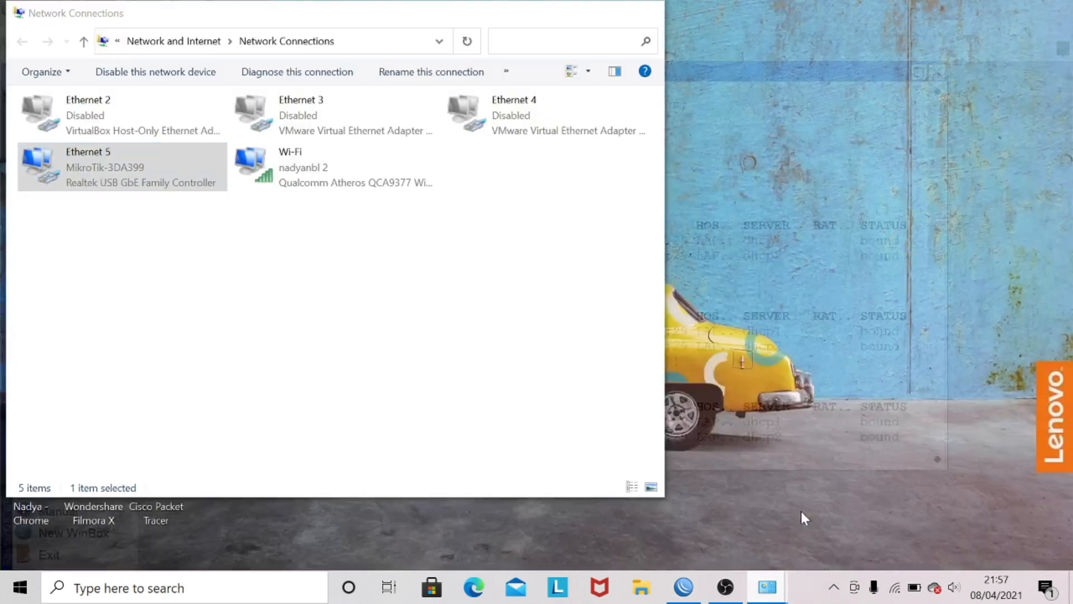
left_click(801, 511)
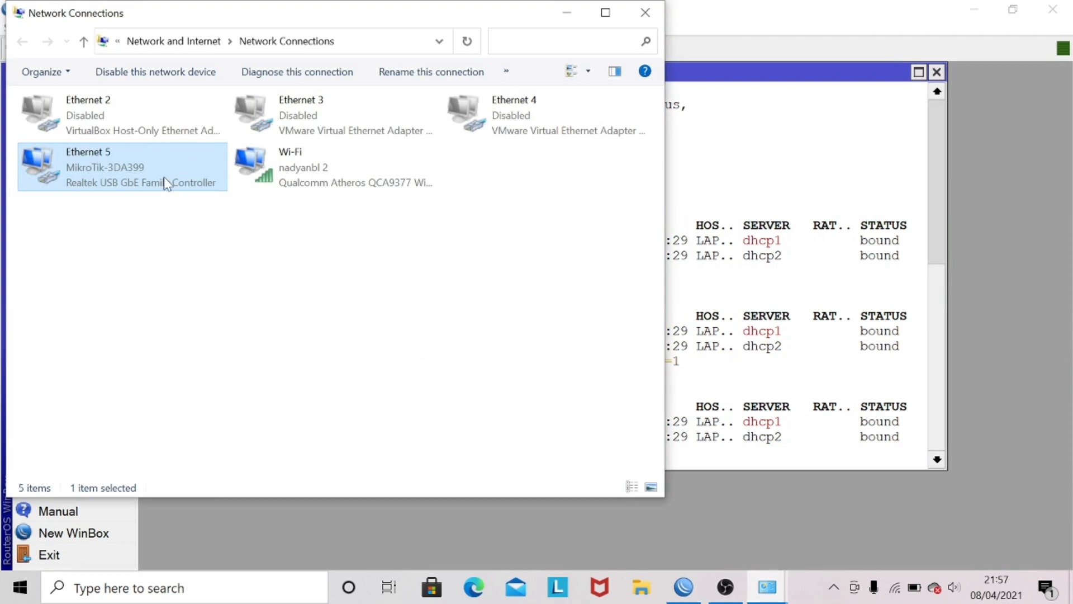
right_click(167, 182)
left_click(179, 191)
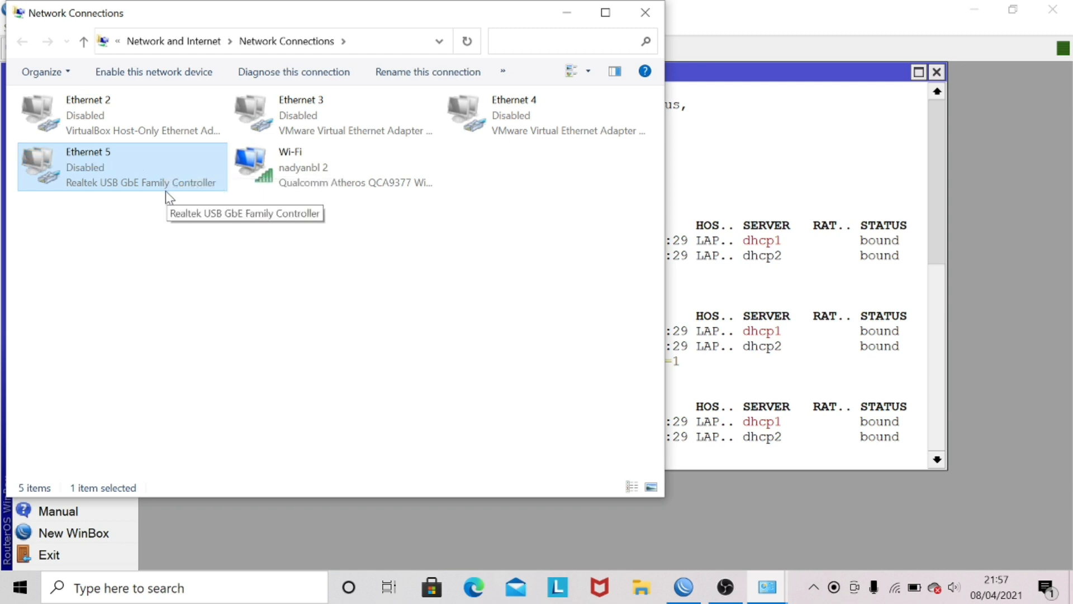
right_click(149, 190)
left_click(180, 196)
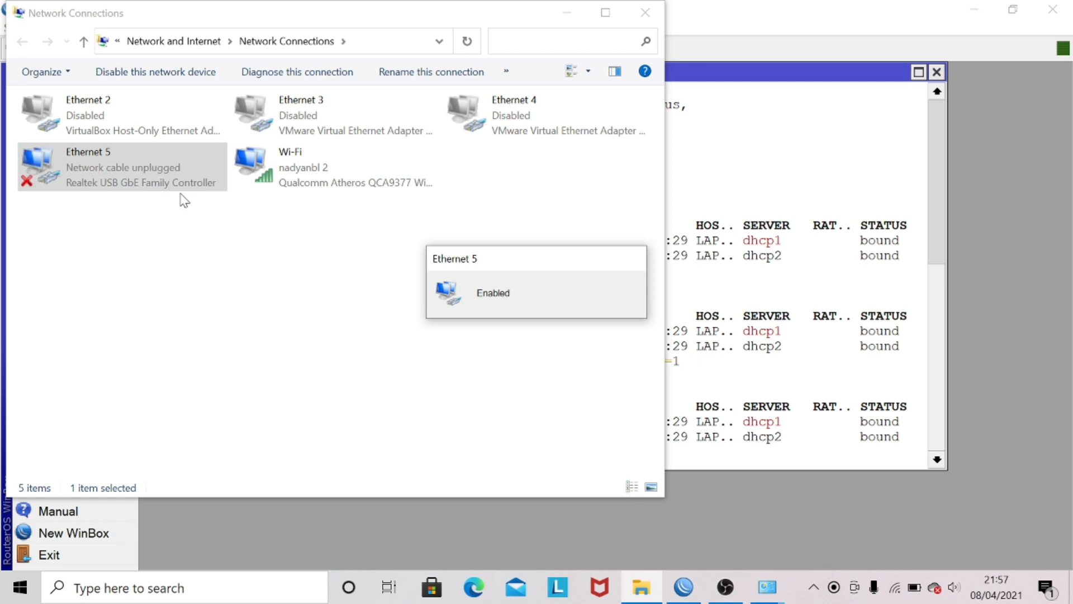
Step: View Ethernet 5's network connection details, check its IPv4 address and default gateway, and close the details and status dialogs
right_click(124, 185)
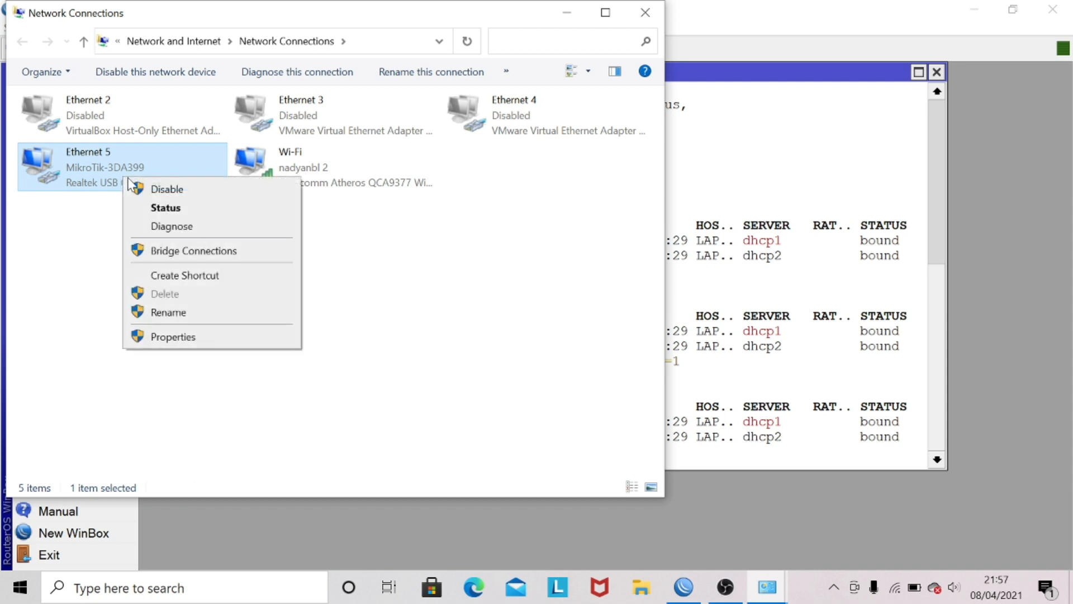
left_click(159, 210)
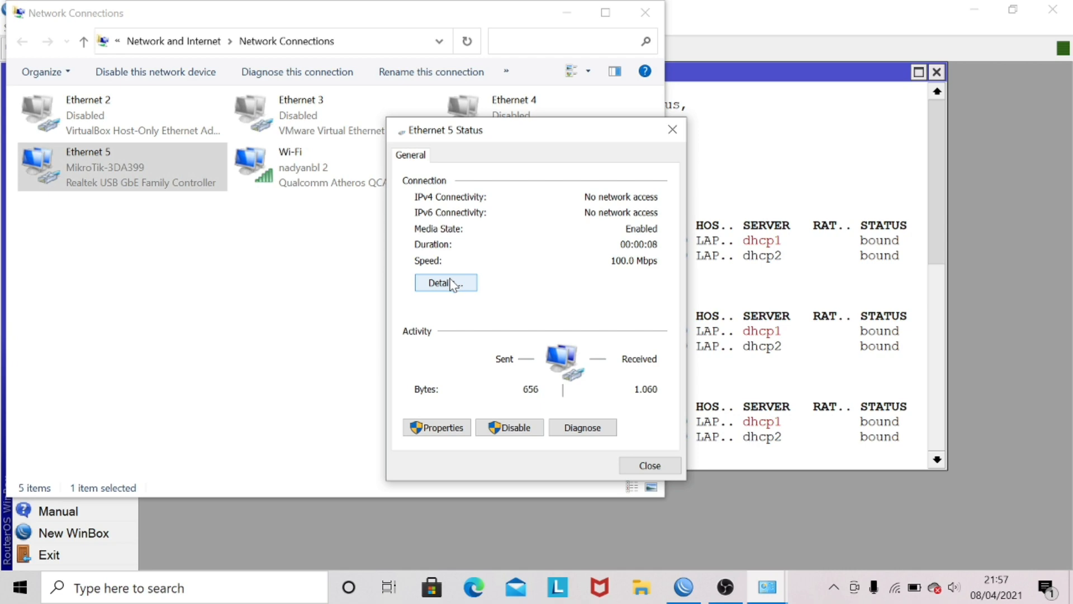
left_click(453, 283)
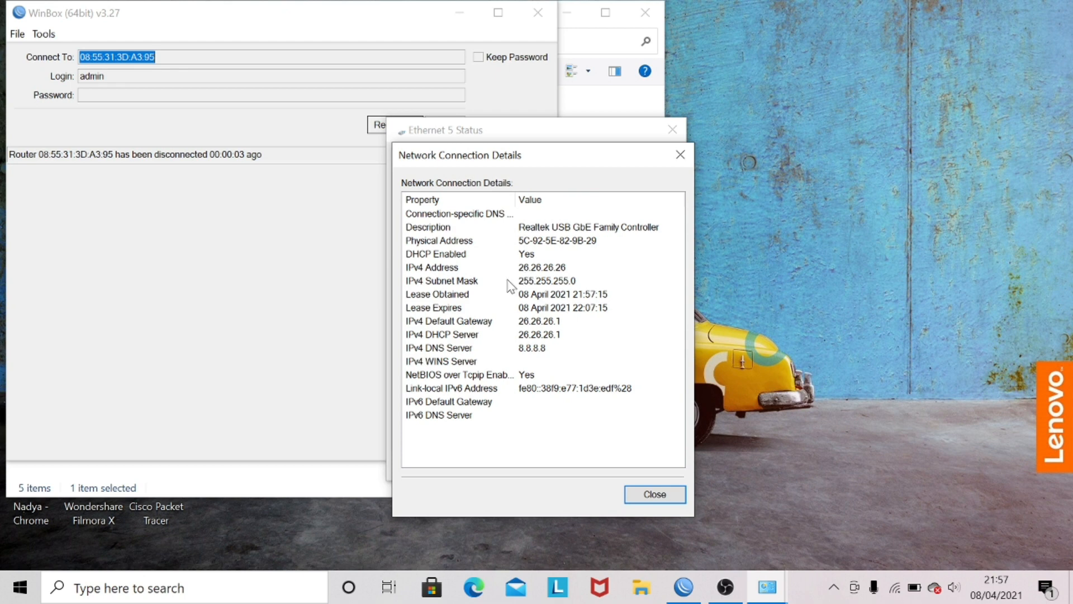
left_click(522, 270)
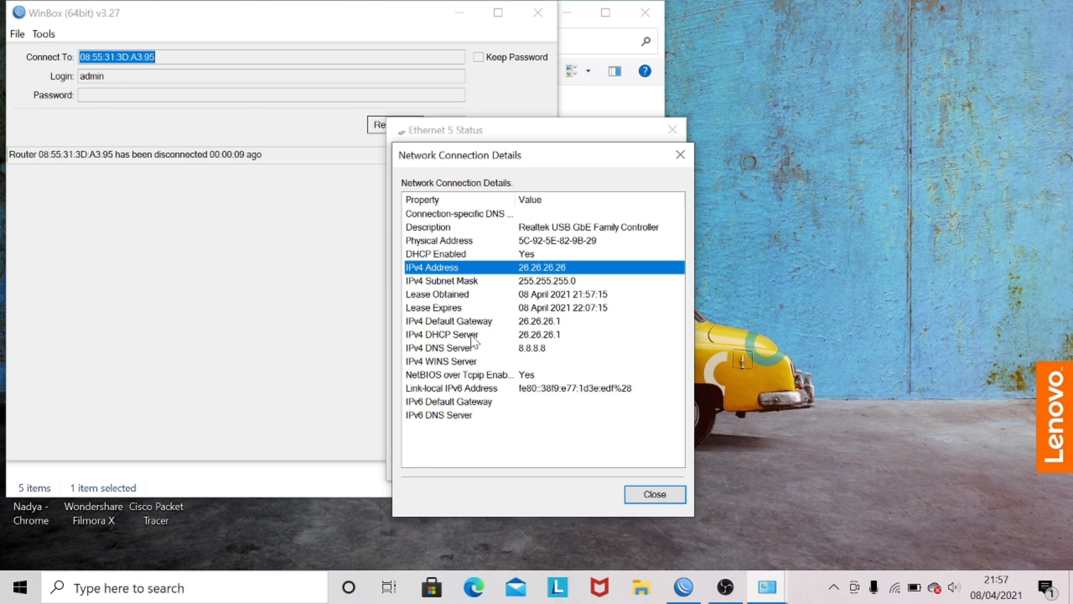
left_click(505, 323)
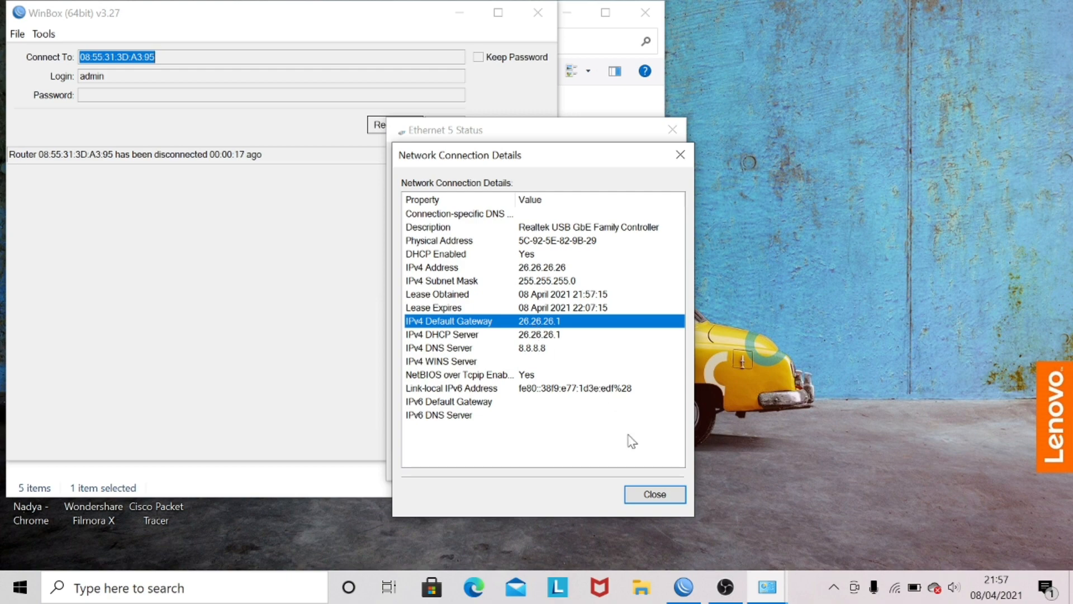
left_click(654, 494)
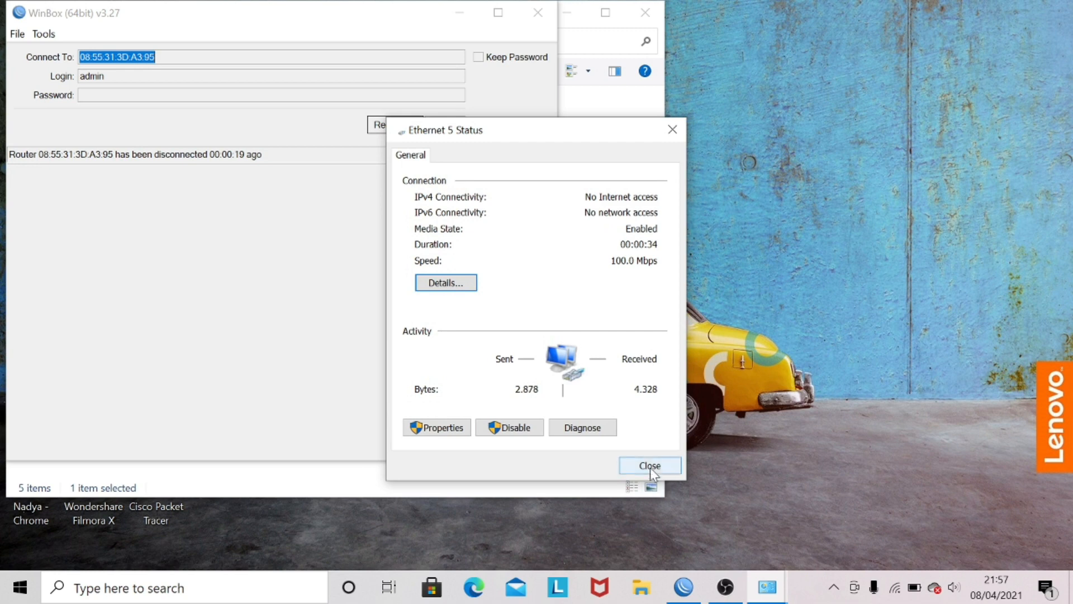
left_click(650, 466)
Step: Minimize the WinBox and Network Connections windows to show the desktop
left_click(762, 287)
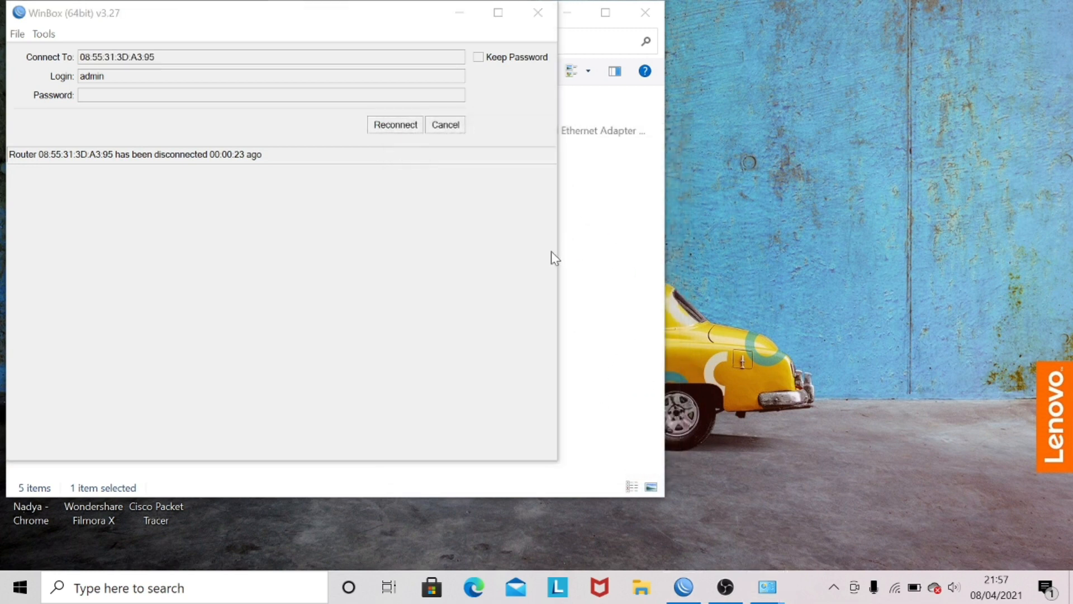
left_click(466, 15)
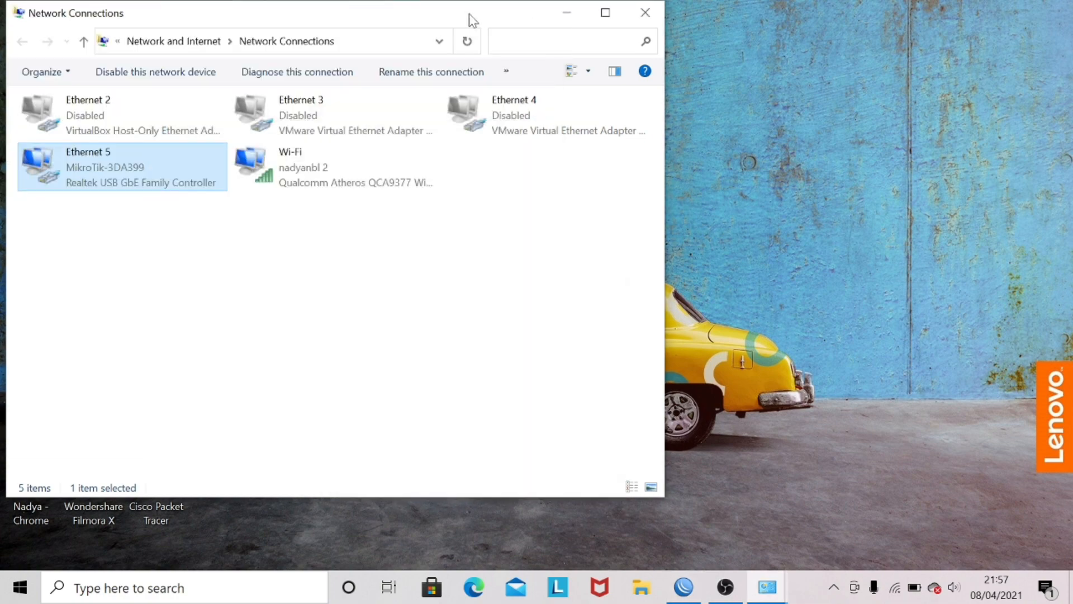
left_click(567, 13)
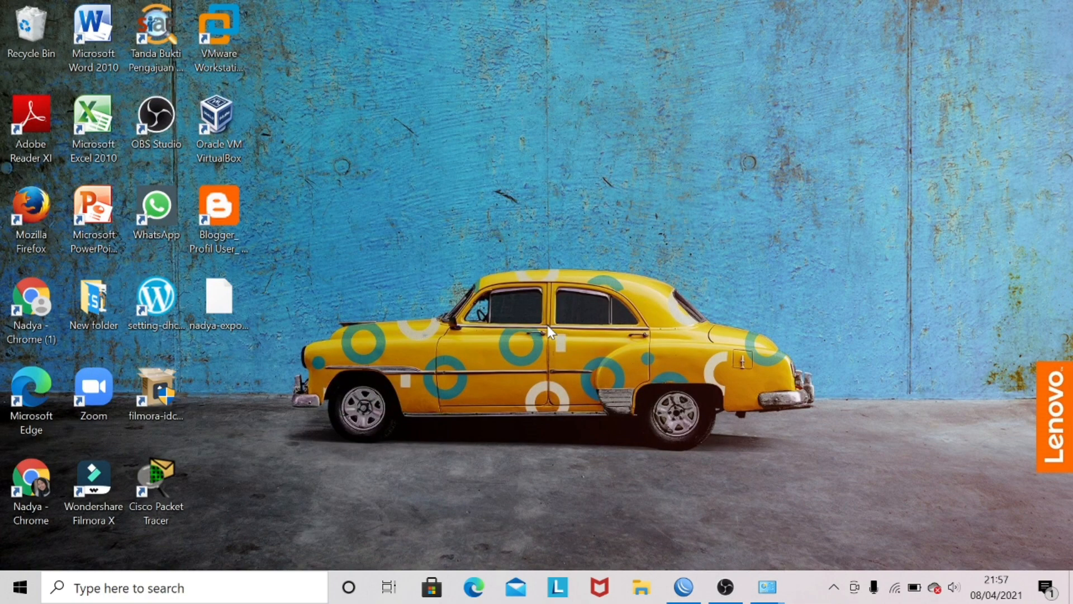